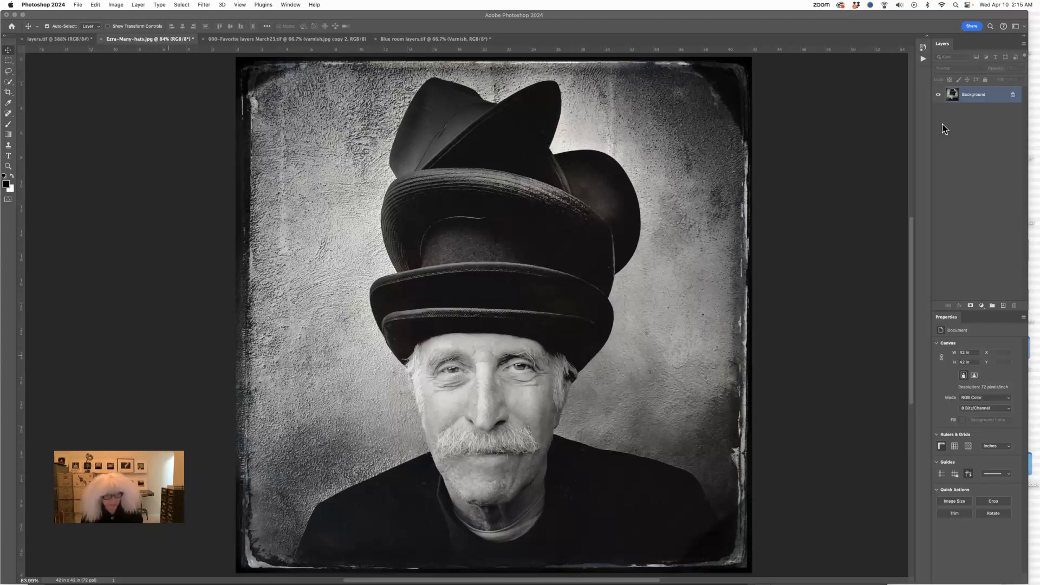
{"action": "key", "text": "alt+super+8"}
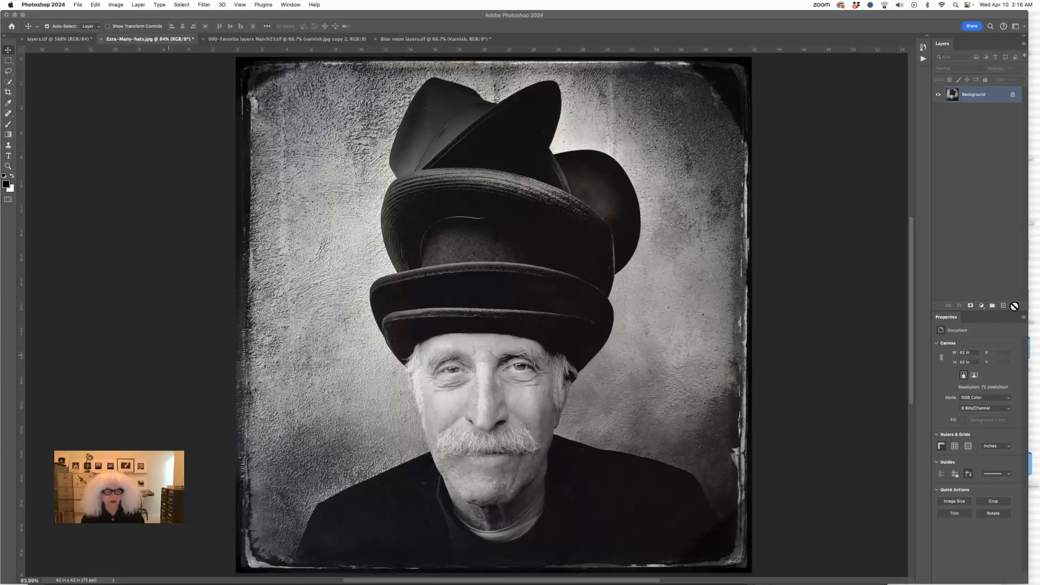
{"action": "scroll", "coordinate": [661, 409], "scroll_direction": "left", "scroll_amount": 2}
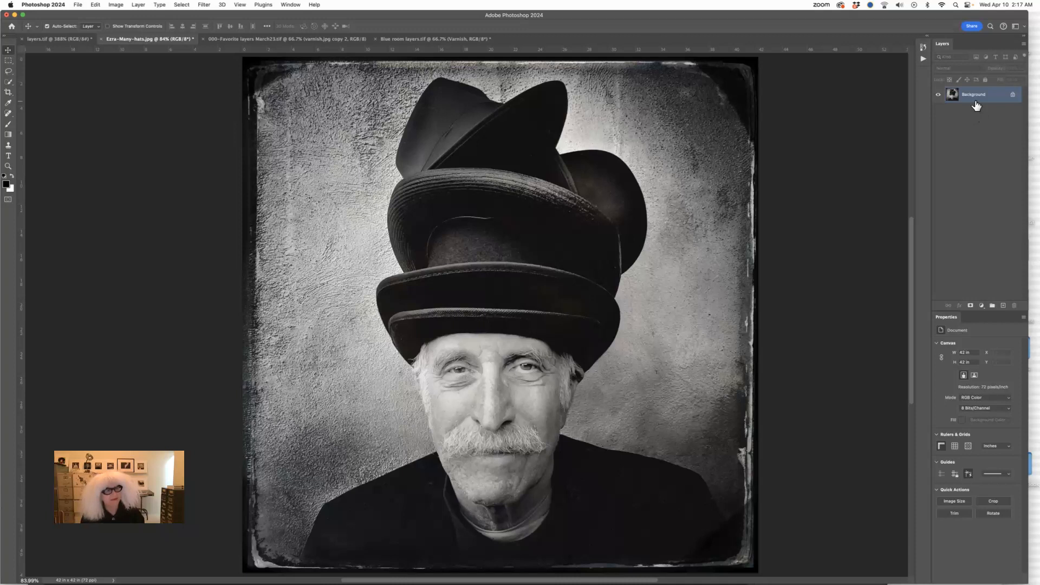
Duplicate the Background layer and rename the copy Retouch
{"action": "left_click_drag", "start_coordinate": [975, 99], "coordinate": [1003, 305]}
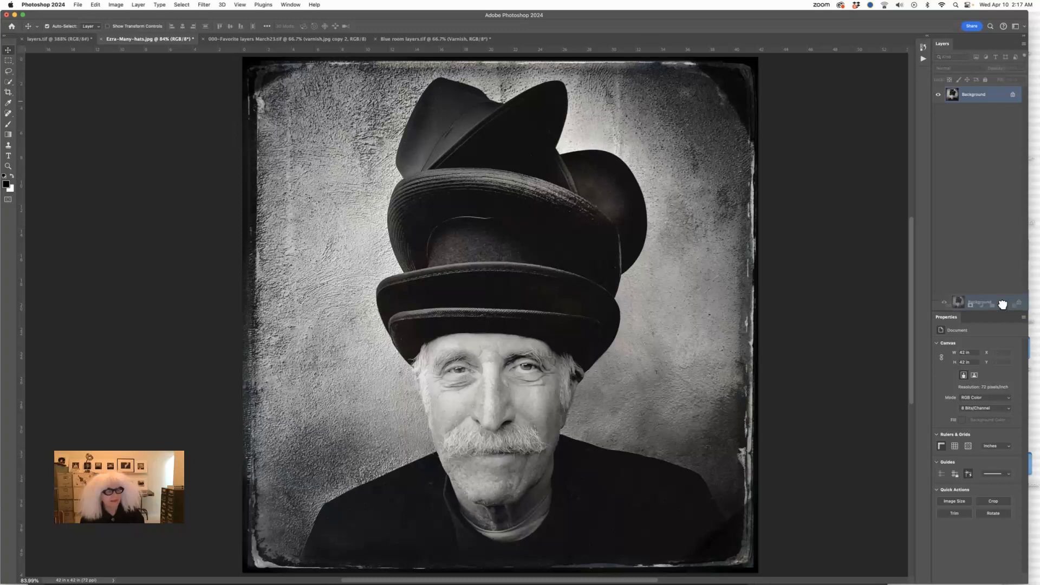
{"action": "left_click_drag", "start_coordinate": [1003, 305], "coordinate": [1003, 304]}
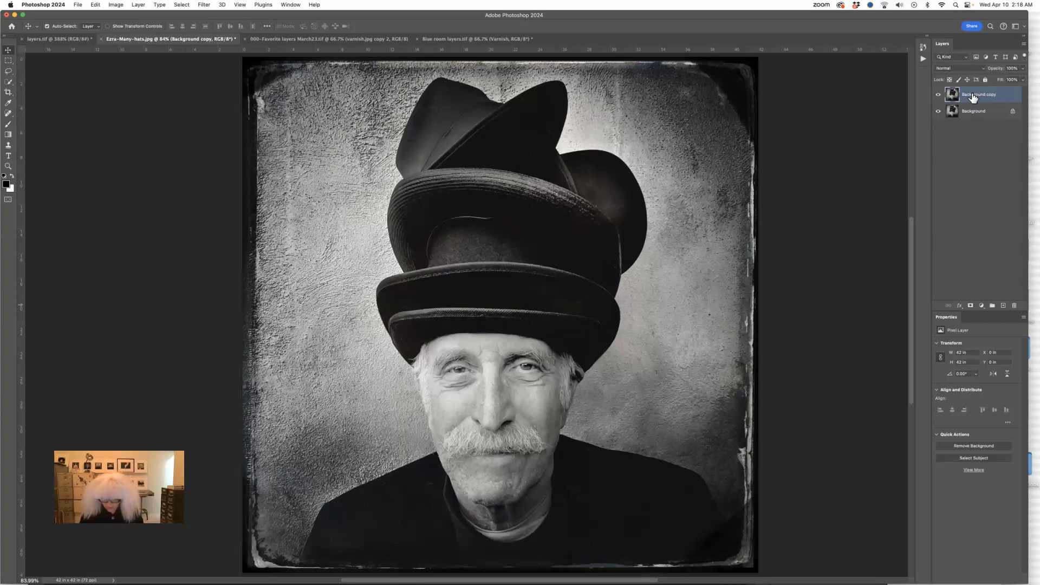
{"action": "double_click", "coordinate": [972, 96]}
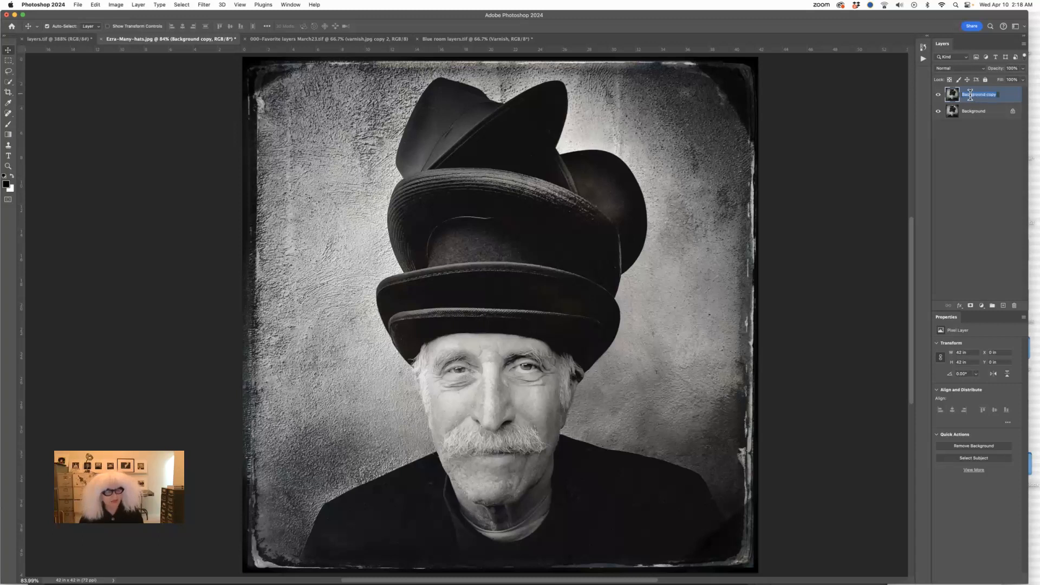
{"action": "type", "text": "Retouch"}
{"action": "left_click", "coordinate": [1003, 97]}
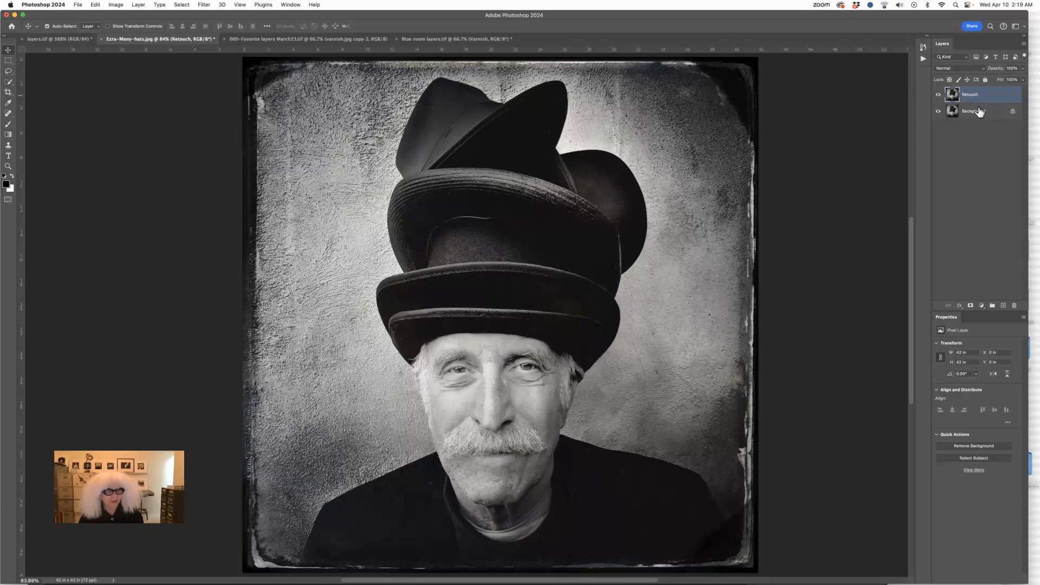
Add a new empty layer above the Retouch layer and rename it Painting
{"action": "left_click", "coordinate": [1003, 306]}
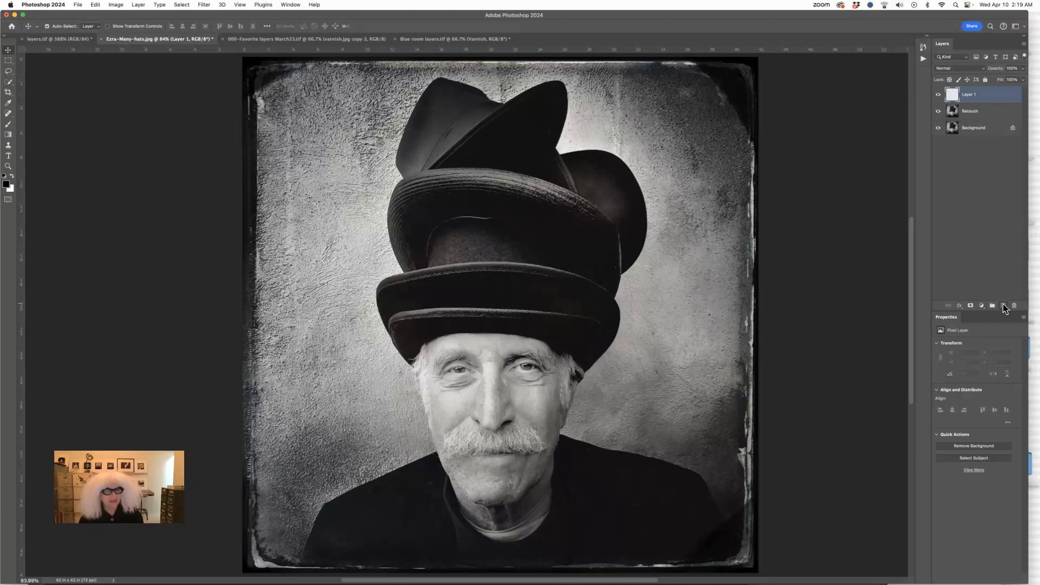
{"action": "double_click", "coordinate": [953, 96]}
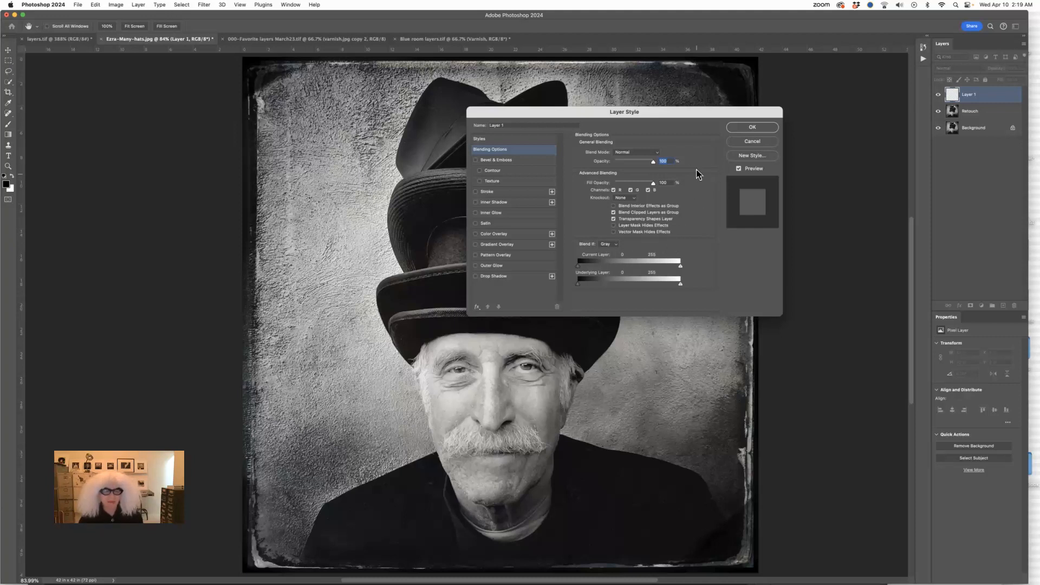
{"action": "left_click", "coordinate": [752, 127]}
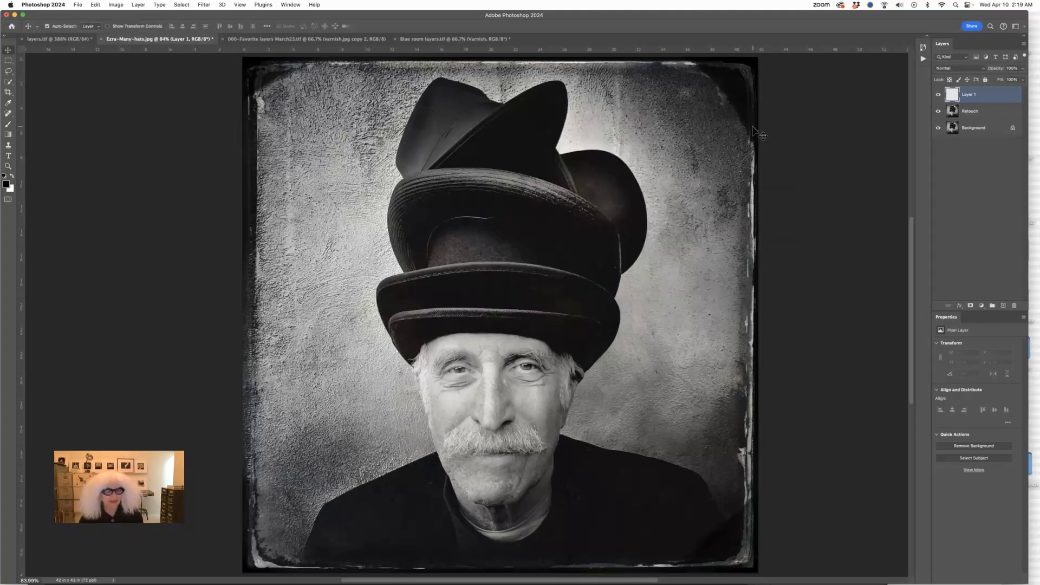
{"action": "double_click", "coordinate": [969, 95]}
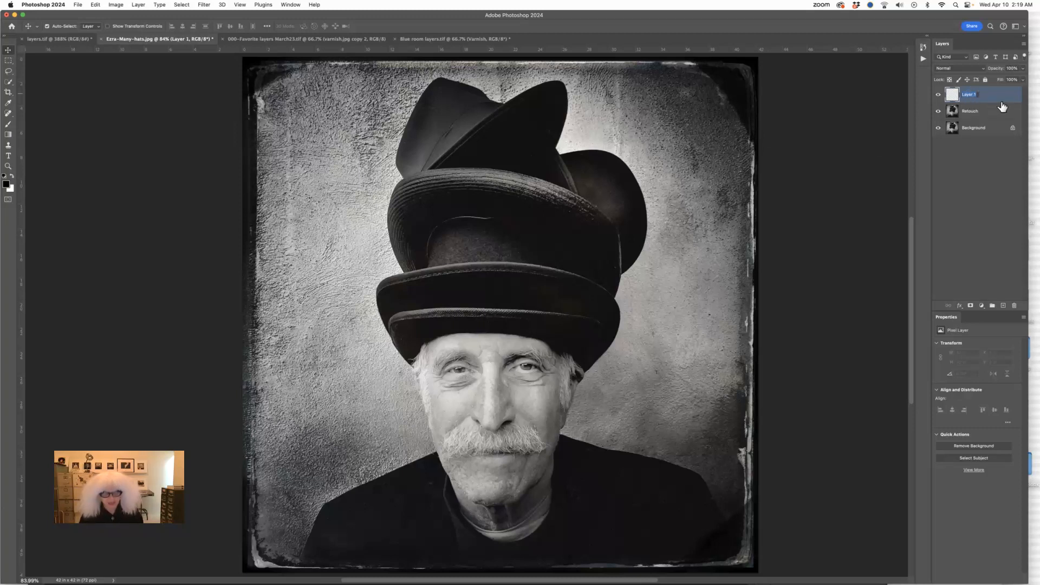
{"action": "type", "text": "Painting"}
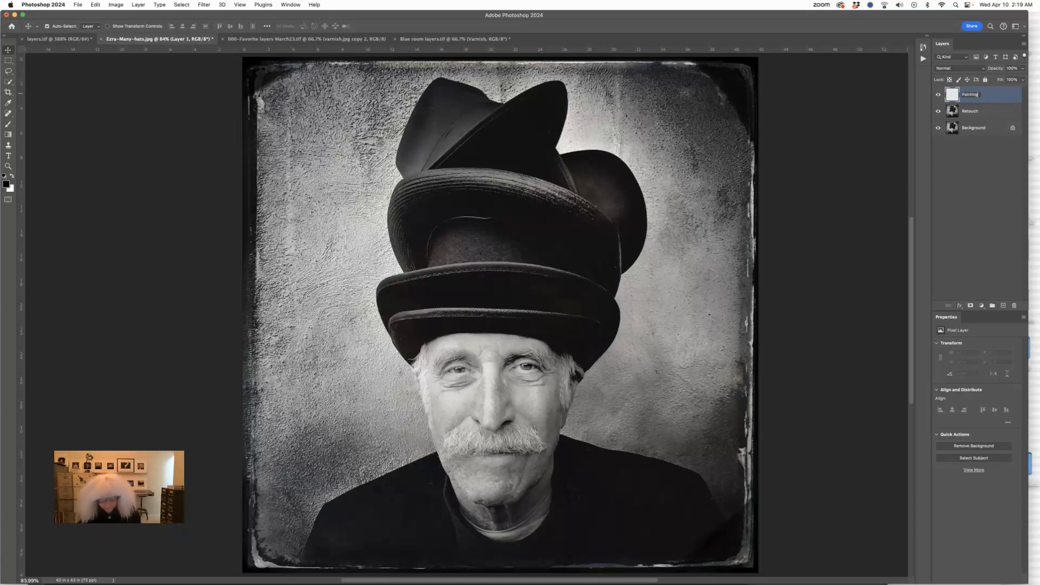
{"action": "key", "text": "Return"}
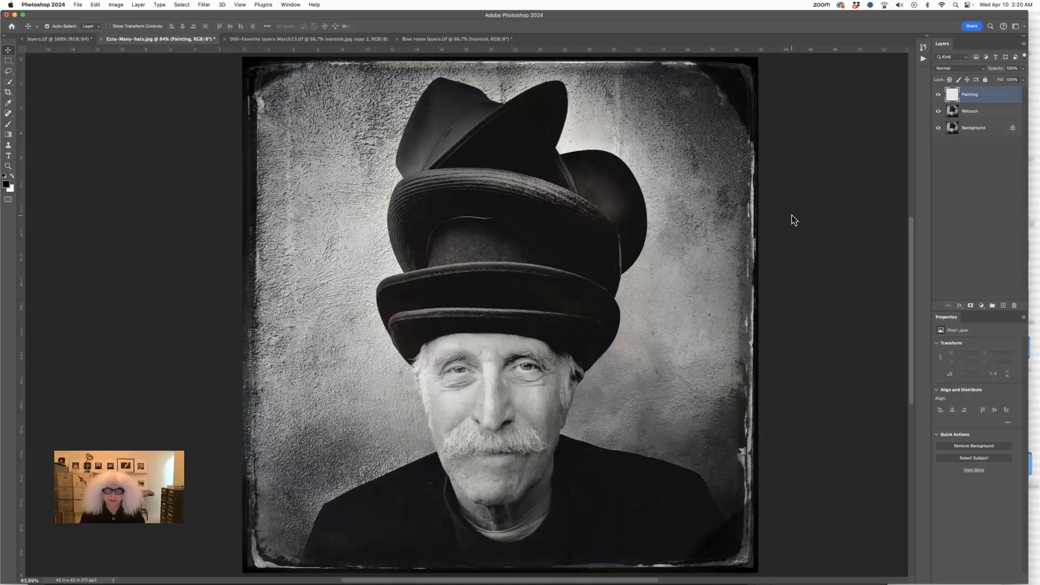
Paint black eyeglasses with temples over the man's eyes on the Painting layer using the Brush, and nudge them slightly into place
{"action": "key", "text": "b"}
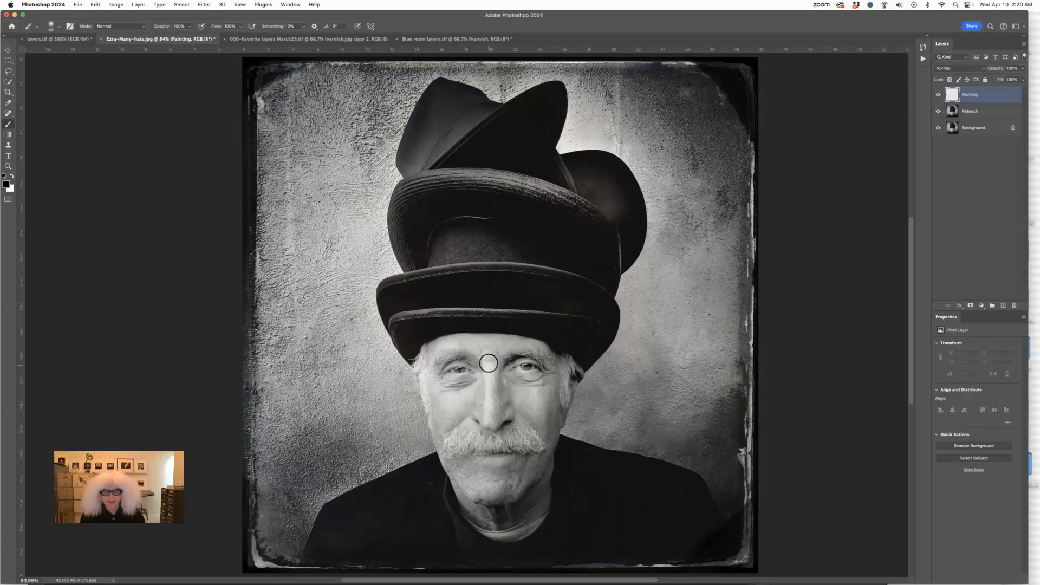
{"action": "mouse_move", "coordinate": [447, 351]}
{"action": "left_mouse_down"}
{"action": "mouse_move", "coordinate": [437, 364]}
{"action": "mouse_move", "coordinate": [442, 389]}
{"action": "mouse_move", "coordinate": [489, 377]}
{"action": "mouse_move", "coordinate": [490, 346]}
{"action": "mouse_move", "coordinate": [441, 353]}
{"action": "left_mouse_up"}
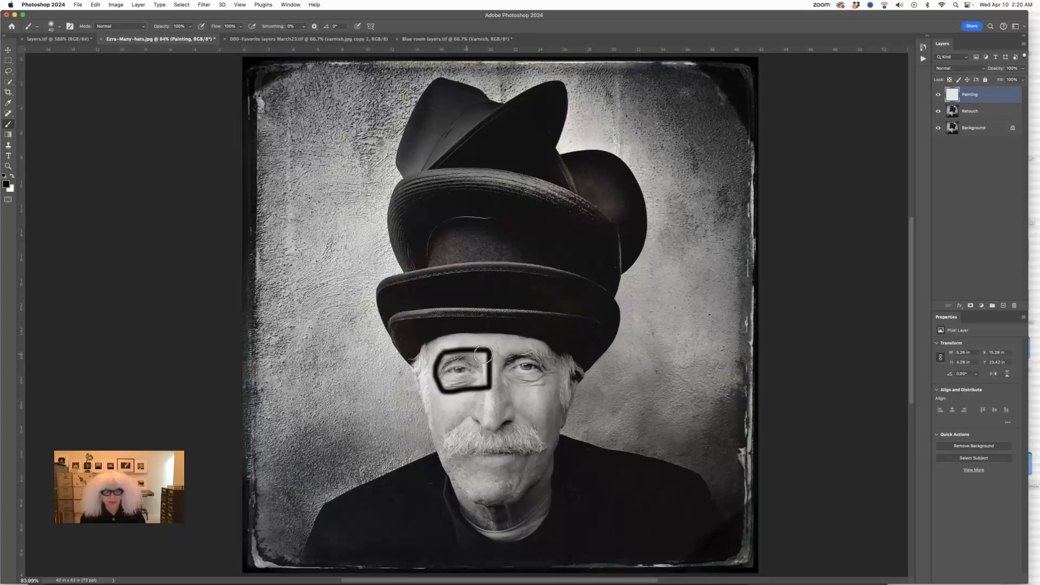
{"action": "mouse_move", "coordinate": [492, 356]}
{"action": "left_mouse_down"}
{"action": "mouse_move", "coordinate": [501, 387]}
{"action": "mouse_move", "coordinate": [556, 382]}
{"action": "mouse_move", "coordinate": [556, 344]}
{"action": "mouse_move", "coordinate": [499, 355]}
{"action": "left_mouse_up"}
{"action": "left_click_drag", "start_coordinate": [436, 366], "coordinate": [411, 360]}
{"action": "left_click_drag", "start_coordinate": [561, 368], "coordinate": [582, 369]}
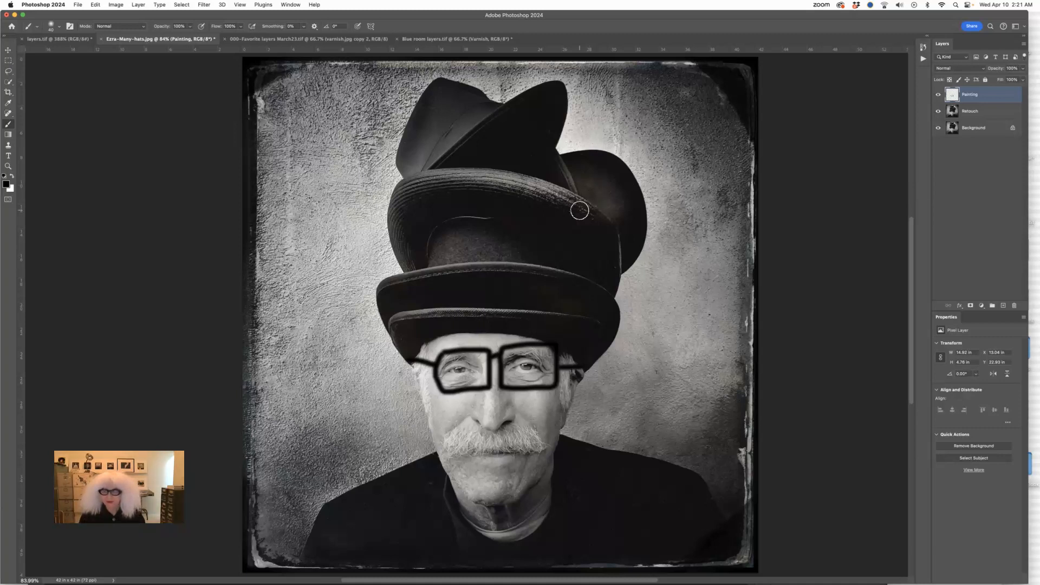
{"action": "key", "text": "v"}
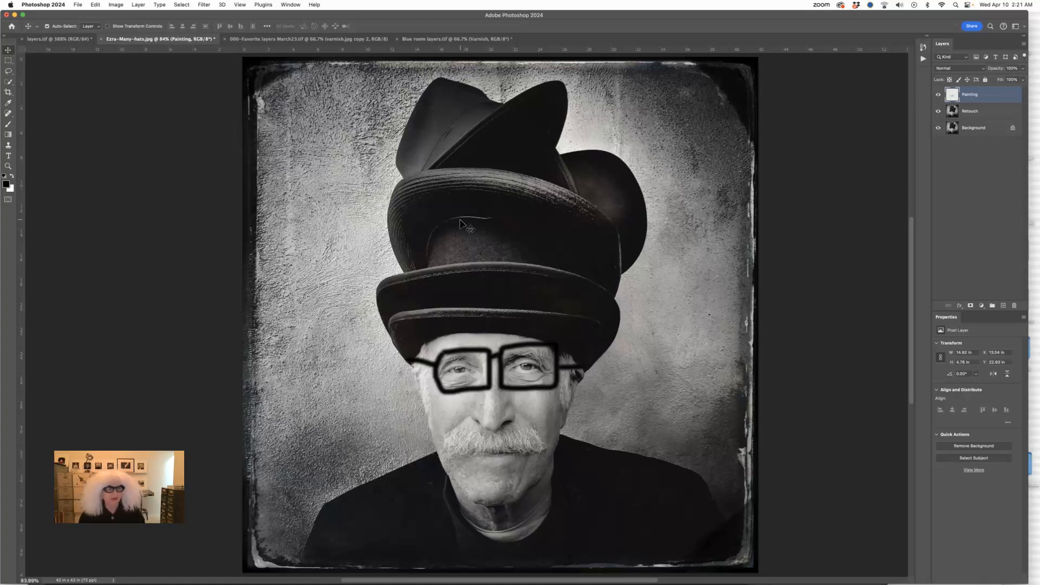
{"action": "mouse_move", "coordinate": [494, 358]}
{"action": "left_mouse_down"}
{"action": "mouse_move", "coordinate": [434, 343]}
{"action": "mouse_move", "coordinate": [491, 378]}
{"action": "mouse_move", "coordinate": [492, 357]}
{"action": "mouse_move", "coordinate": [517, 364]}
{"action": "mouse_move", "coordinate": [488, 357]}
{"action": "mouse_move", "coordinate": [403, 407]}
{"action": "mouse_move", "coordinate": [490, 352]}
{"action": "mouse_move", "coordinate": [489, 364]}
{"action": "mouse_move", "coordinate": [388, 370]}
{"action": "mouse_move", "coordinate": [373, 396]}
{"action": "mouse_move", "coordinate": [493, 372]}
{"action": "mouse_move", "coordinate": [492, 359]}
{"action": "mouse_move", "coordinate": [543, 470]}
{"action": "mouse_move", "coordinate": [576, 446]}
{"action": "mouse_move", "coordinate": [493, 363]}
{"action": "left_mouse_up"}
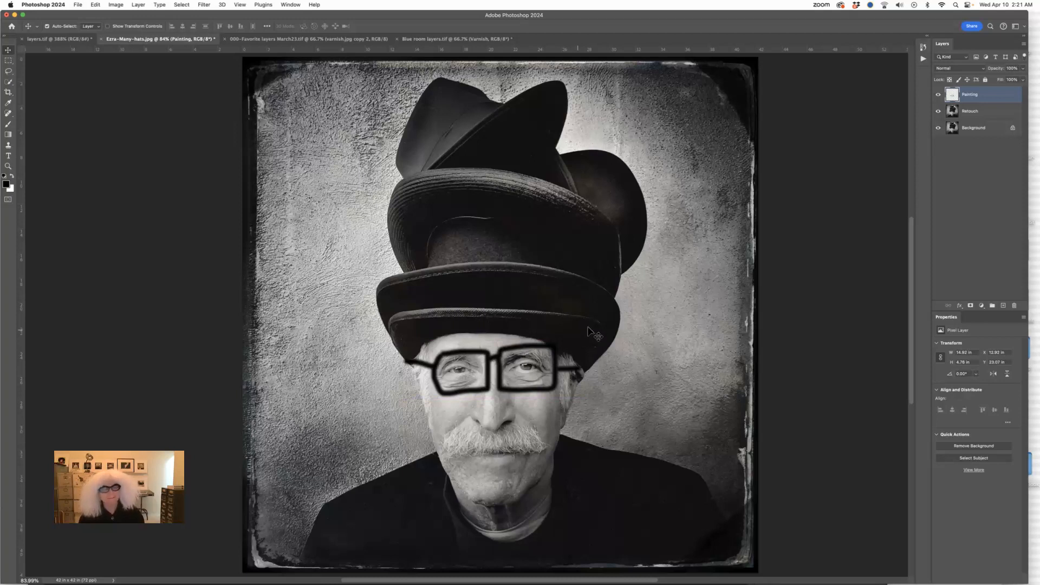
Hide and show the Painting layer repeatedly to compare the portrait with and without the painted glasses
{"action": "left_click", "coordinate": [939, 98]}
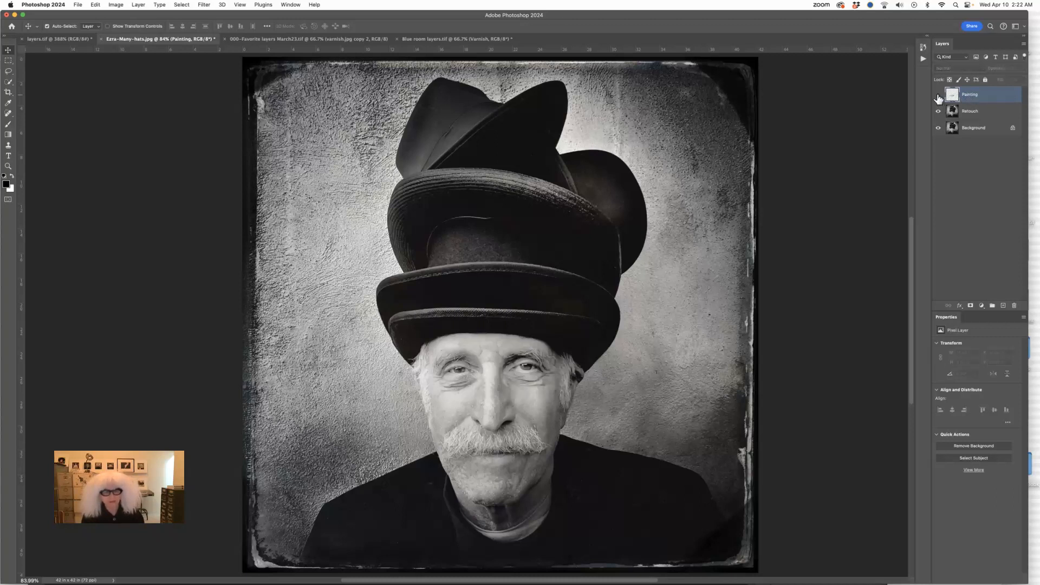
{"action": "left_click", "coordinate": [939, 98]}
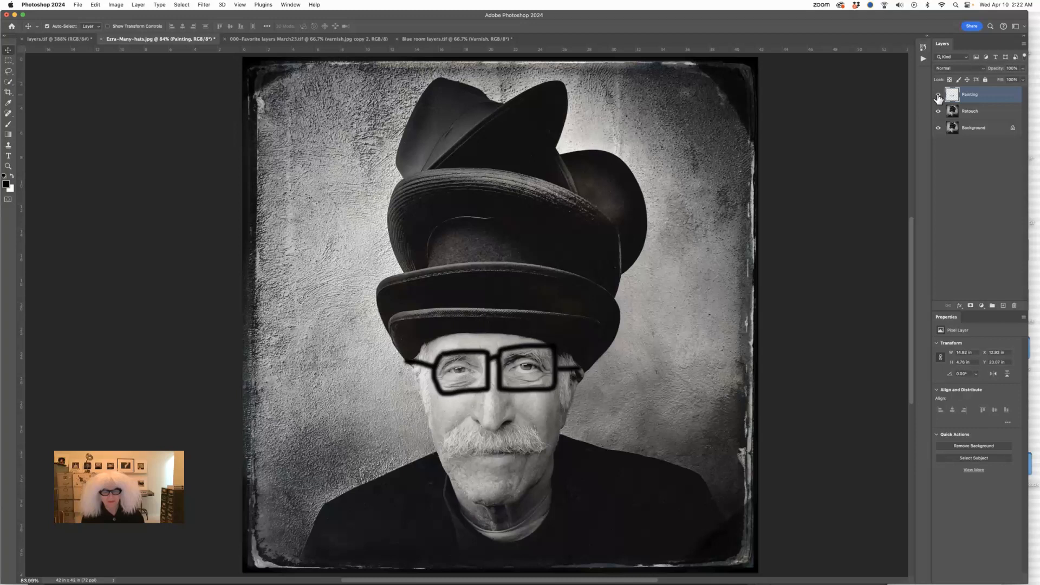
{"action": "left_click", "coordinate": [939, 98]}
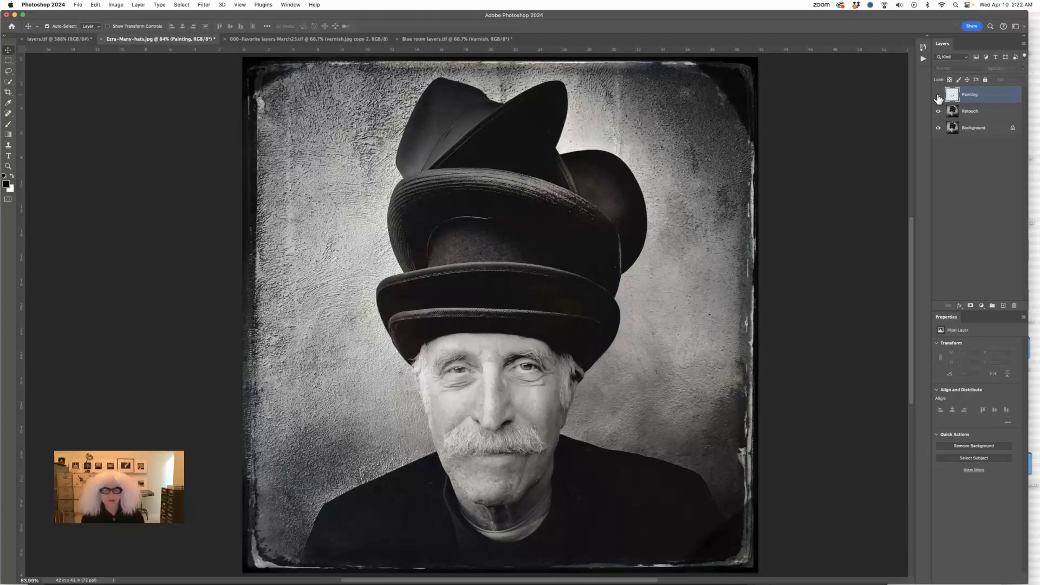
{"action": "left_click", "coordinate": [939, 97]}
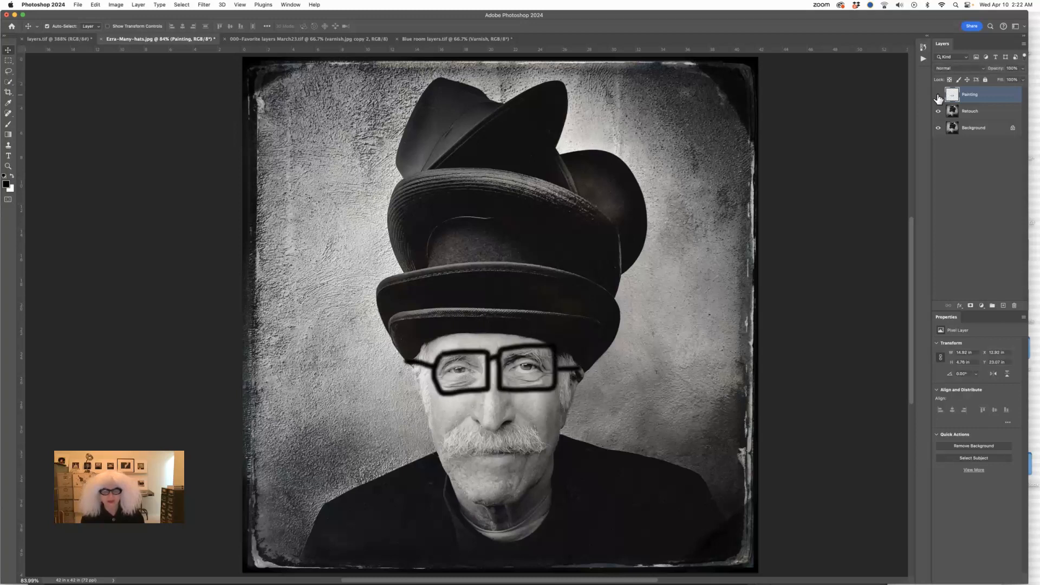
{"action": "left_click", "coordinate": [939, 97]}
{"action": "left_click", "coordinate": [939, 98]}
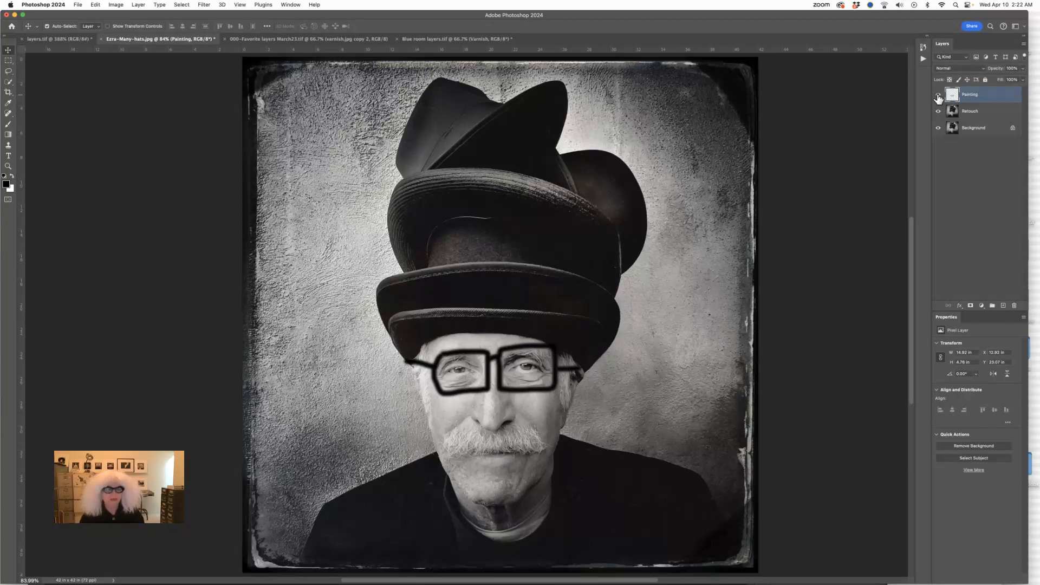
{"action": "left_click", "coordinate": [939, 97]}
{"action": "left_click", "coordinate": [939, 98]}
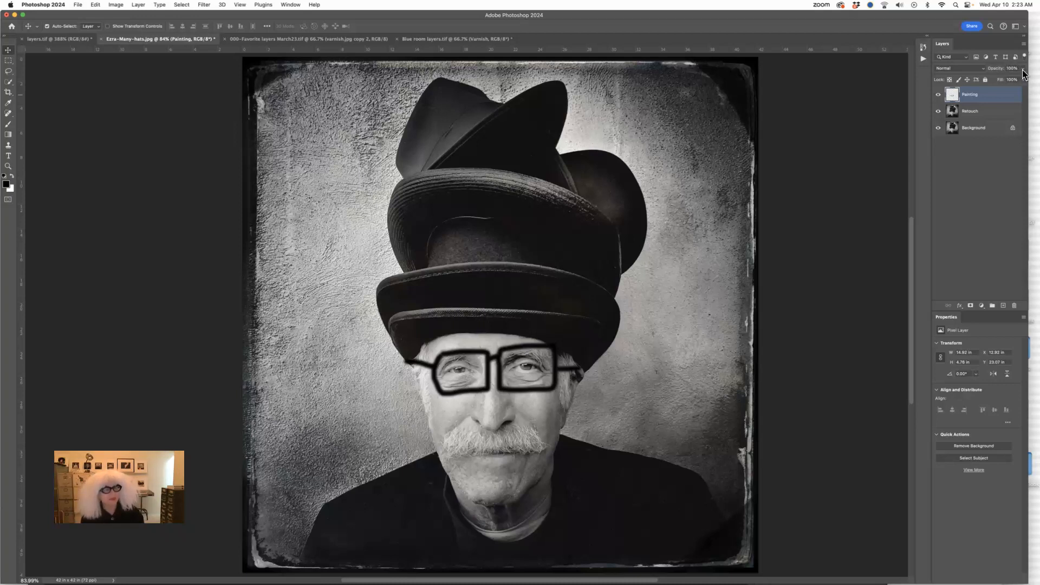
Lower the Painting layer's opacity to about 25%, and restore it to 100%
{"action": "left_click", "coordinate": [1023, 70]}
{"action": "left_click_drag", "start_coordinate": [1023, 80], "coordinate": [997, 81]}
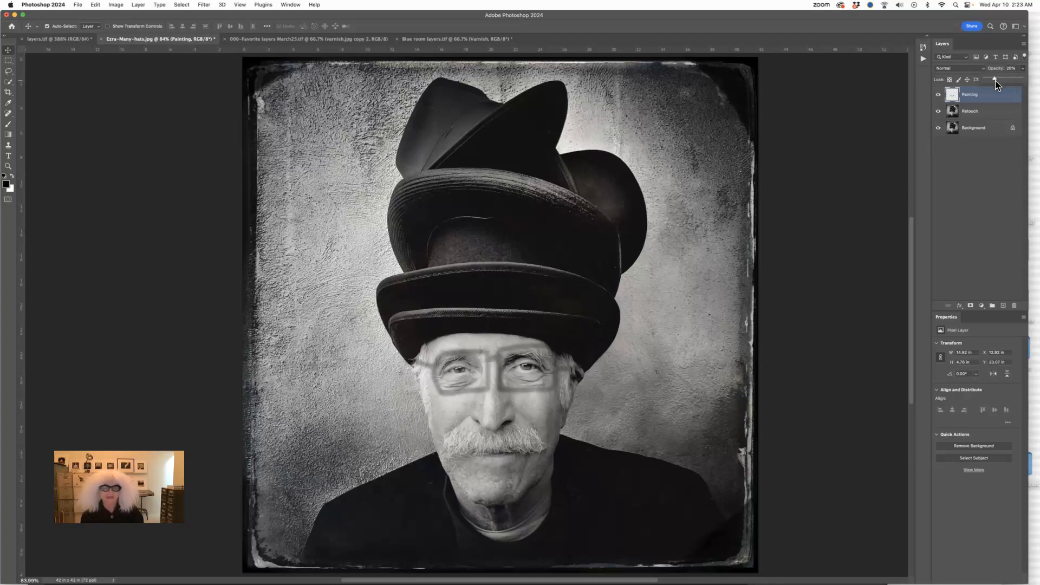
{"action": "left_click_drag", "start_coordinate": [996, 81], "coordinate": [1026, 83]}
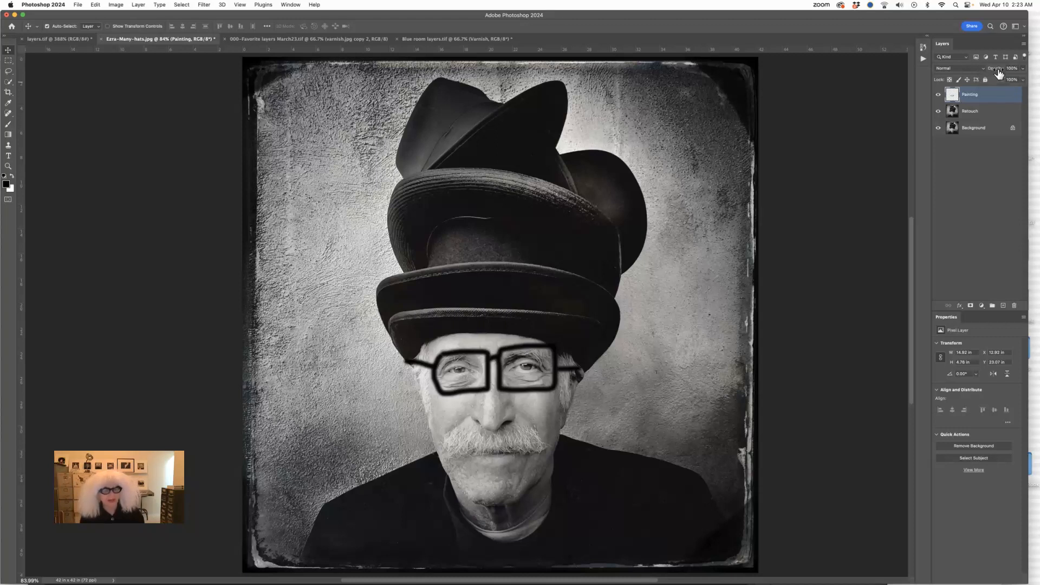
{"action": "mouse_move", "coordinate": [1000, 74]}
{"action": "left_mouse_down"}
{"action": "mouse_move", "coordinate": [974, 75]}
{"action": "mouse_move", "coordinate": [1022, 77]}
{"action": "left_mouse_up"}
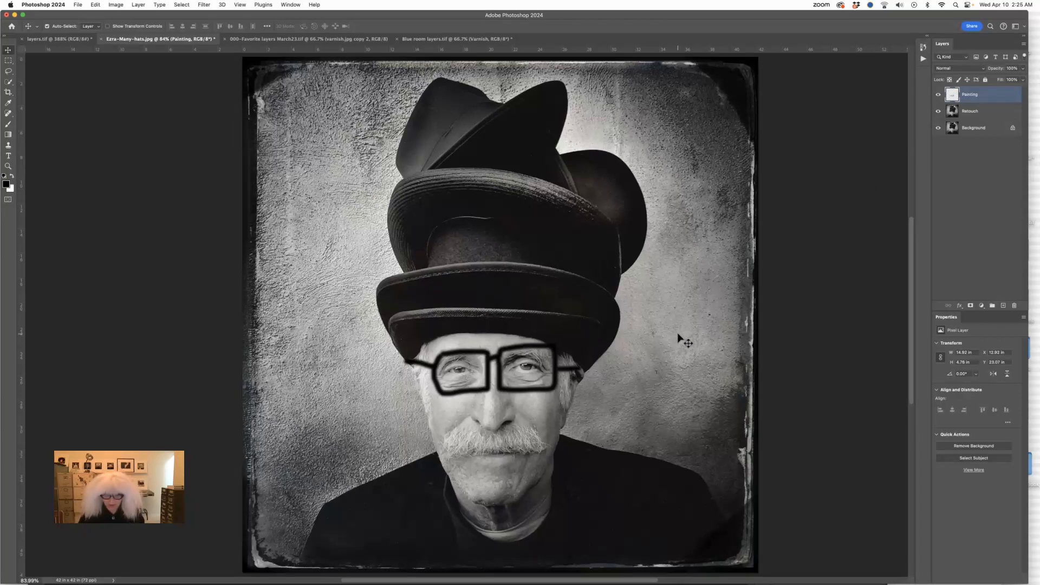
Try opacities of 50%, 30%, 100%, 80%, 50% and 20% on the Painting layer, and return it to 100%
{"action": "key", "text": "5"}
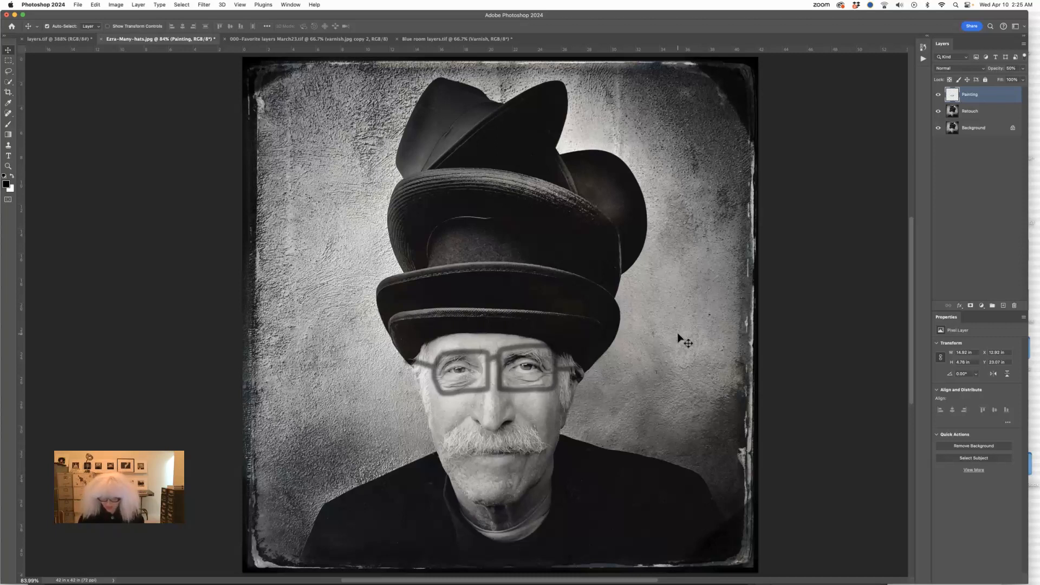
{"action": "key", "text": "3"}
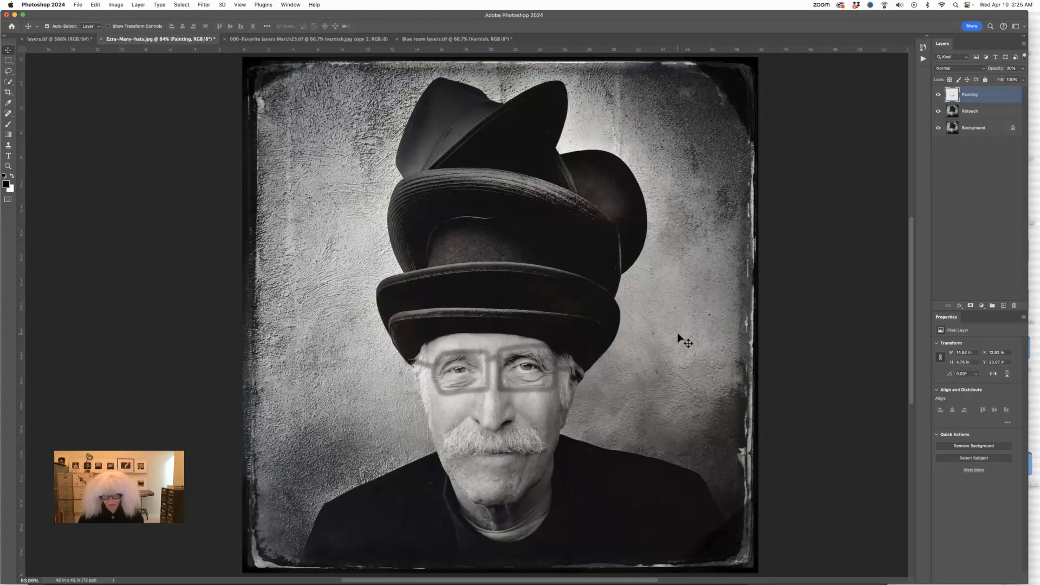
{"action": "key", "text": "0"}
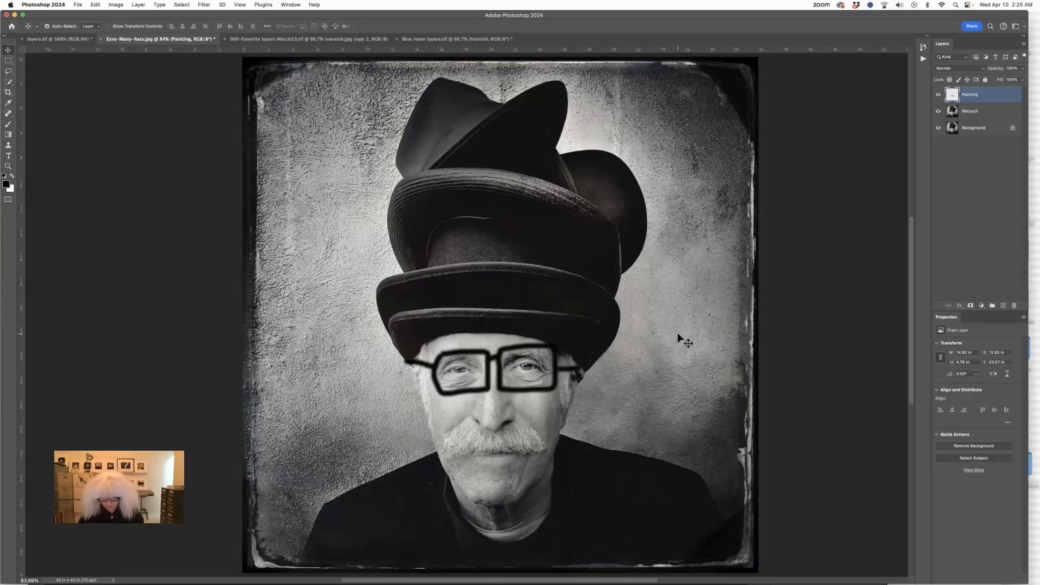
{"action": "key", "text": "8"}
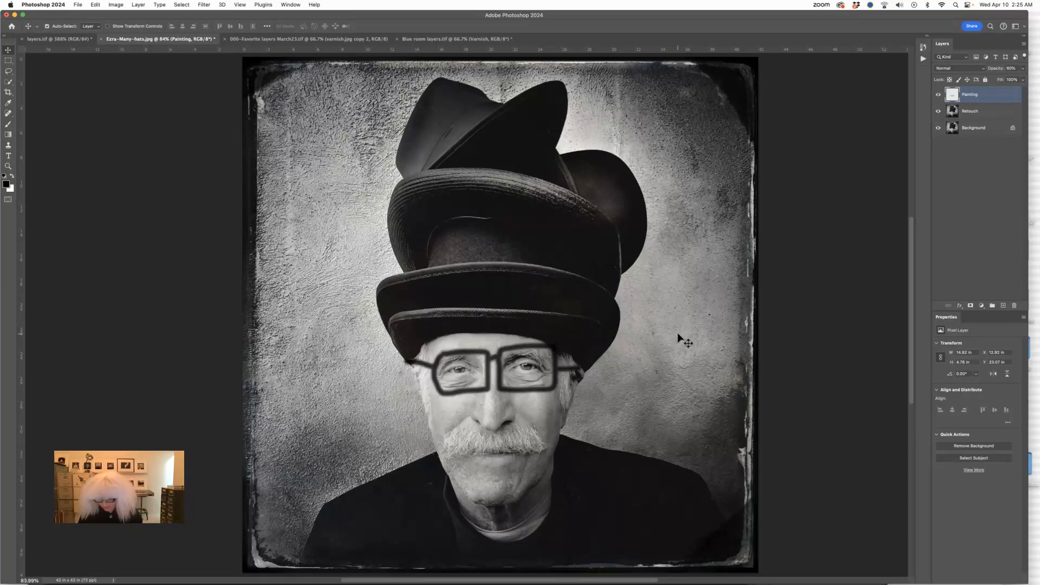
{"action": "key", "text": "5"}
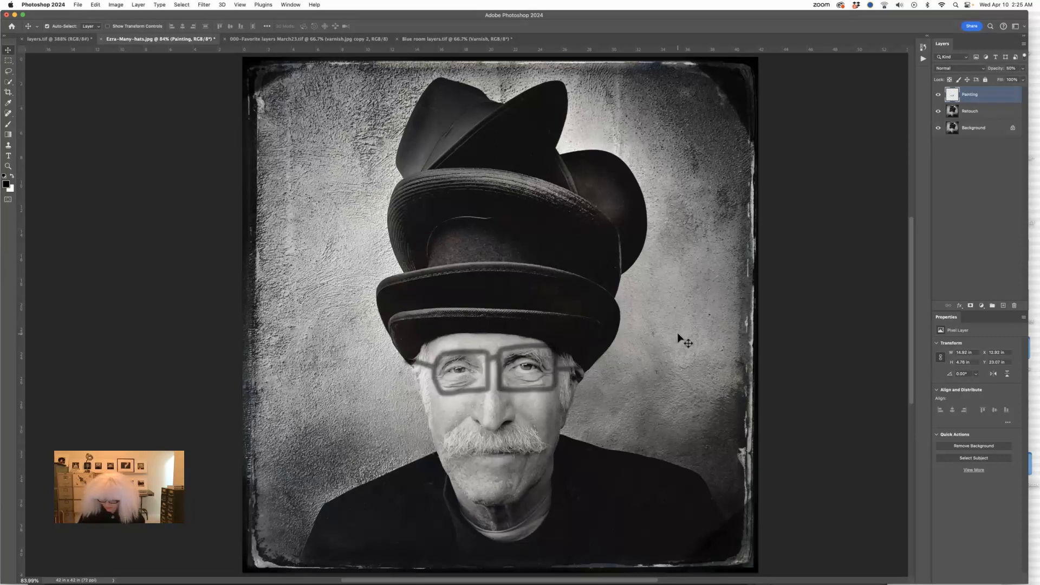
{"action": "key", "text": "2"}
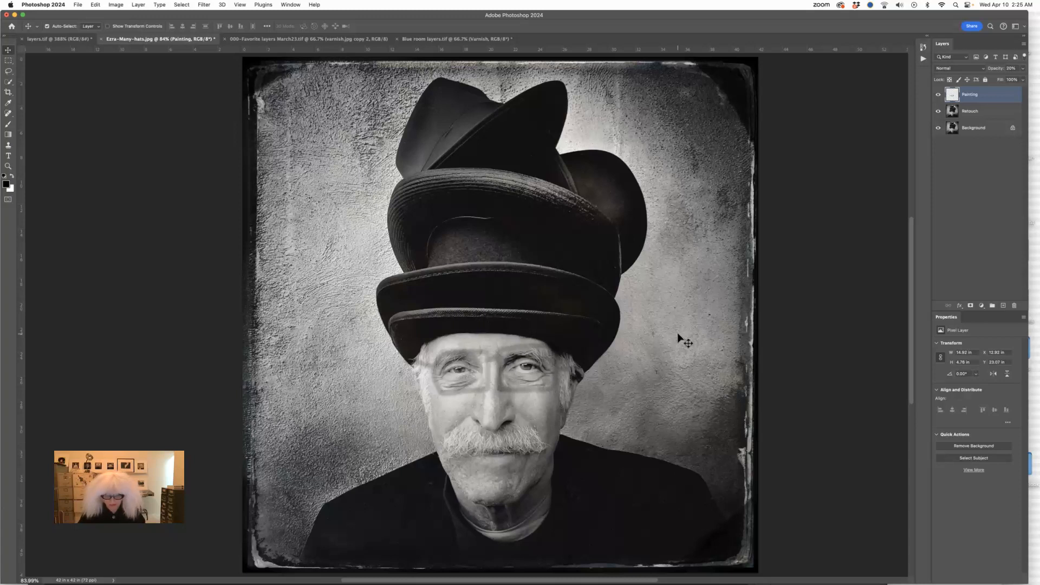
{"action": "key", "text": "0"}
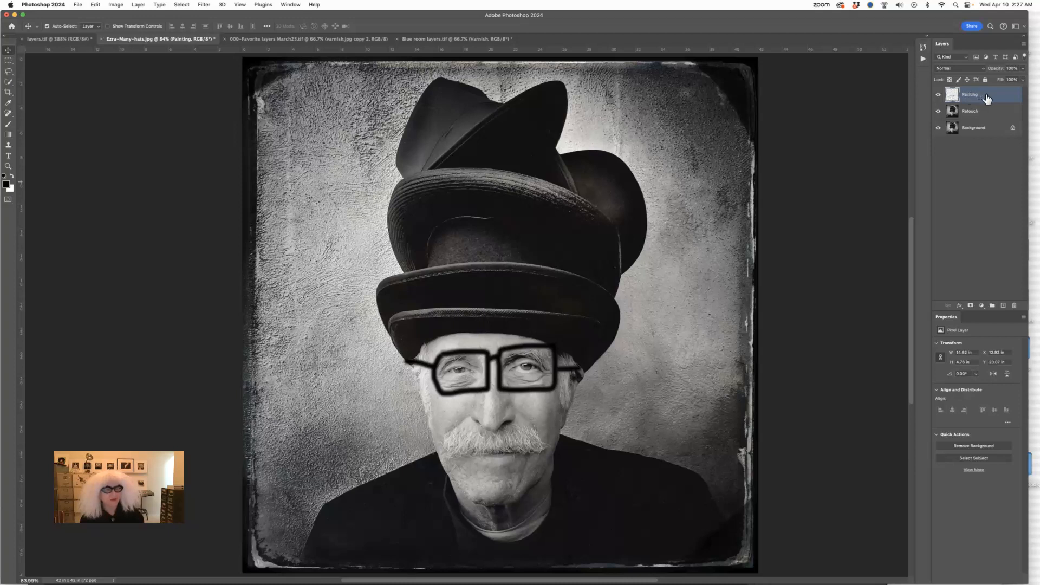
Delete the Painting layer with the drawn glasses
{"action": "left_click_drag", "start_coordinate": [1000, 98], "coordinate": [1015, 306]}
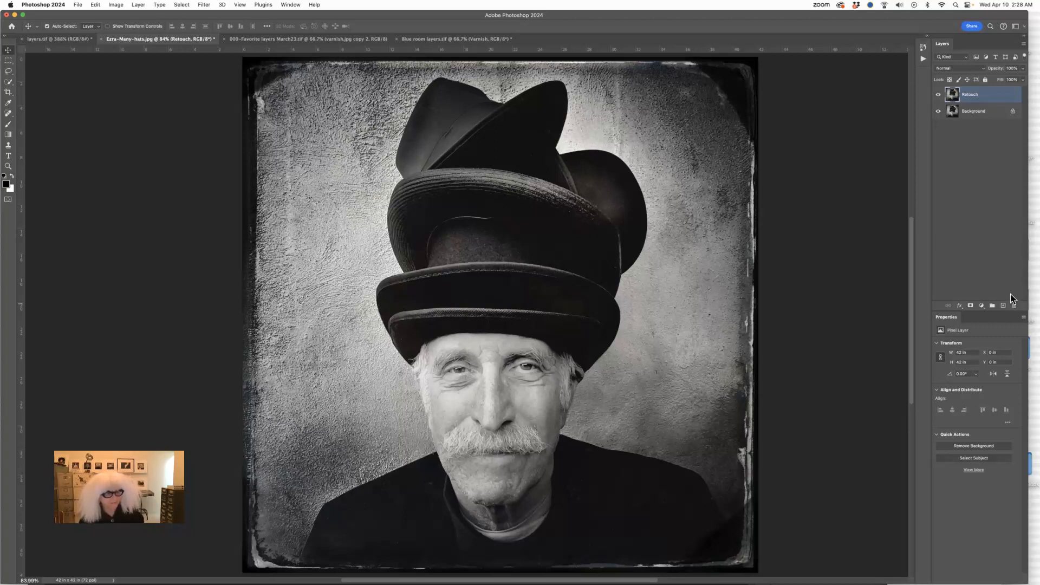
Switch to the Blue room layers.tif document
{"action": "left_click", "coordinate": [475, 39]}
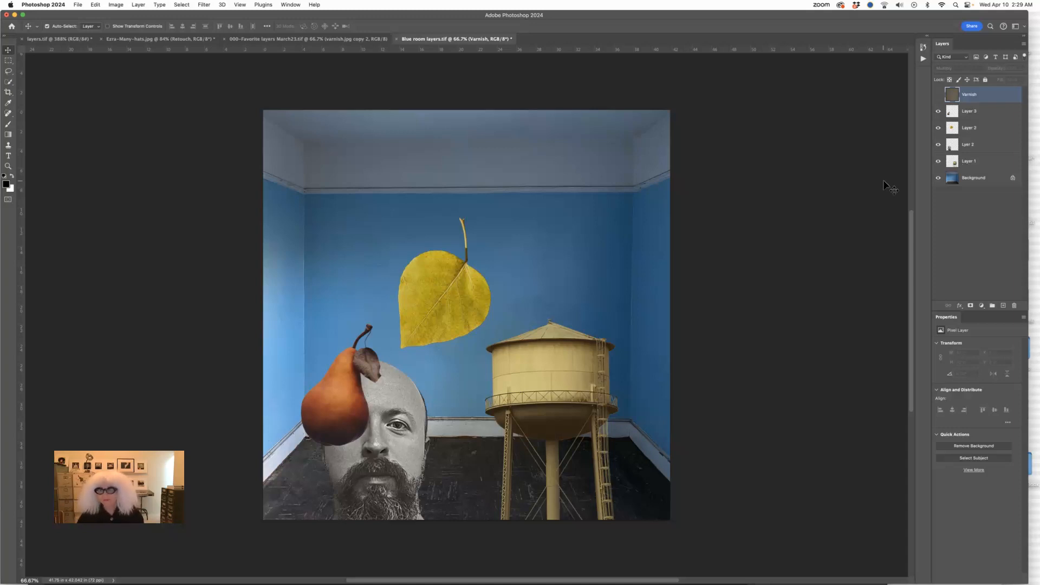
Nudge the water tower slightly and rename its layer as Tower
{"action": "left_click", "coordinate": [555, 368]}
{"action": "mouse_move", "coordinate": [555, 371]}
{"action": "left_mouse_down"}
{"action": "mouse_move", "coordinate": [572, 330]}
{"action": "mouse_move", "coordinate": [555, 370]}
{"action": "left_mouse_up"}
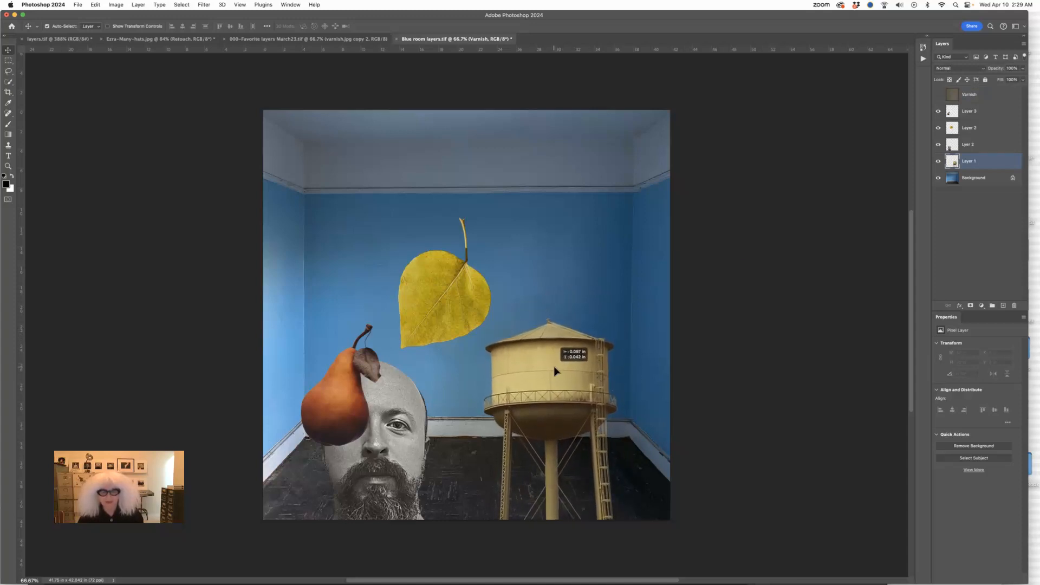
{"action": "double_click", "coordinate": [973, 166]}
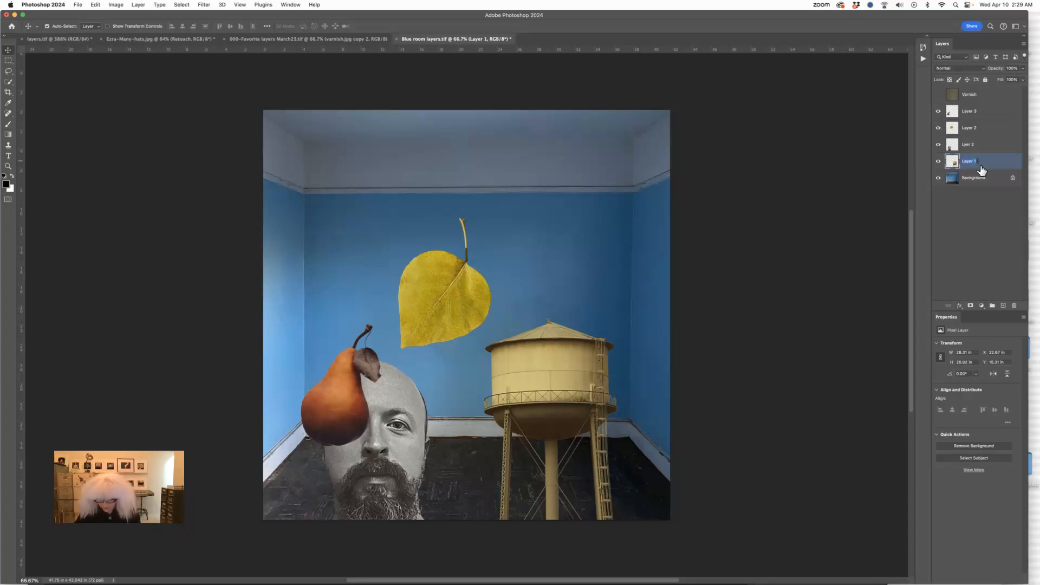
{"action": "type", "text": "Tower"}
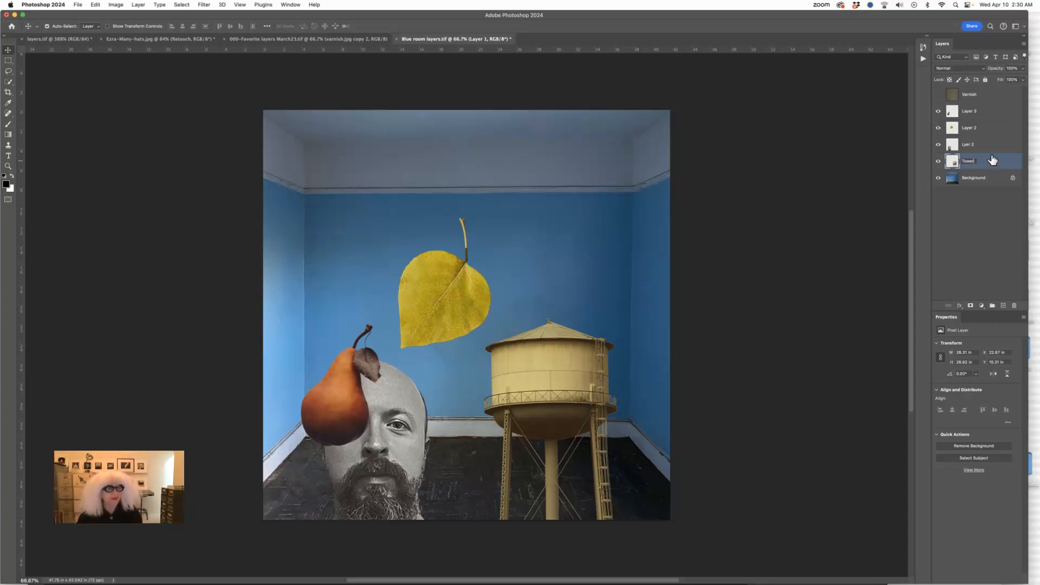
{"action": "key", "text": "Return"}
Shift the bearded man's head slightly up and left, and rename its layer as Guy
{"action": "left_click", "coordinate": [986, 151]}
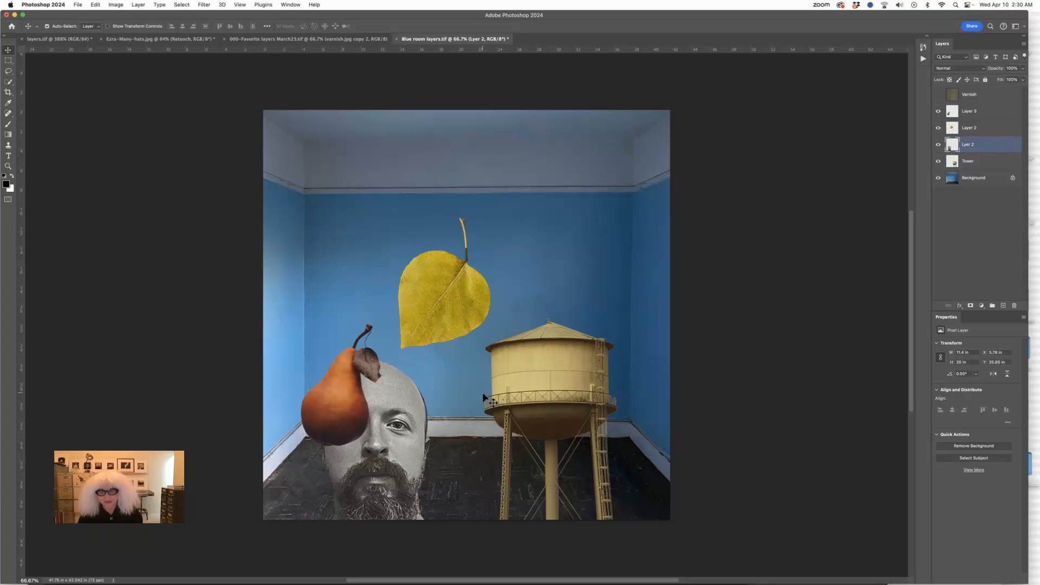
{"action": "mouse_move", "coordinate": [401, 428]}
{"action": "left_mouse_down"}
{"action": "mouse_move", "coordinate": [433, 428]}
{"action": "mouse_move", "coordinate": [445, 412]}
{"action": "mouse_move", "coordinate": [423, 404]}
{"action": "mouse_move", "coordinate": [422, 416]}
{"action": "mouse_move", "coordinate": [444, 428]}
{"action": "mouse_move", "coordinate": [398, 422]}
{"action": "left_mouse_up"}
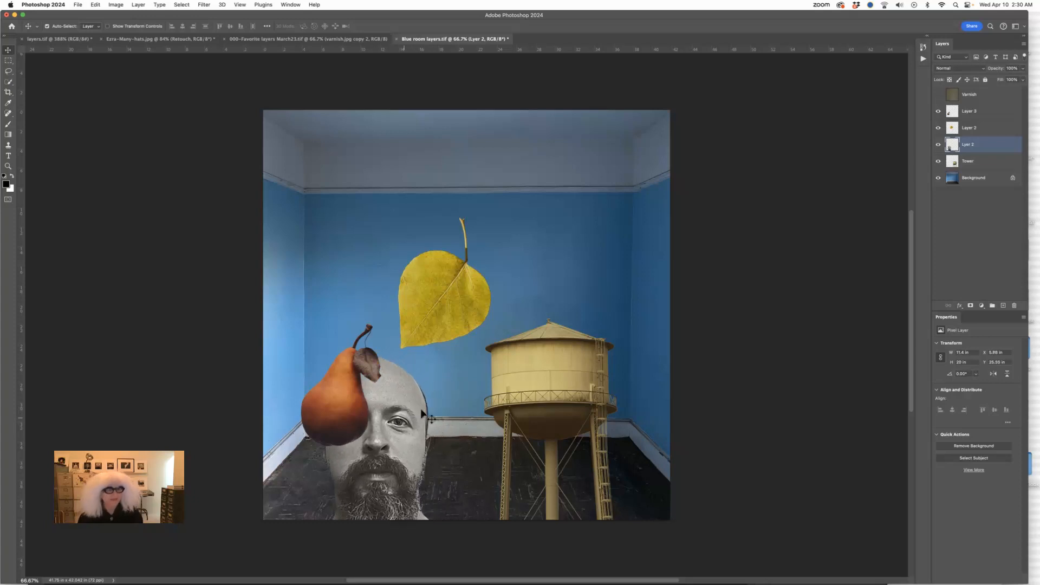
{"action": "double_click", "coordinate": [968, 145]}
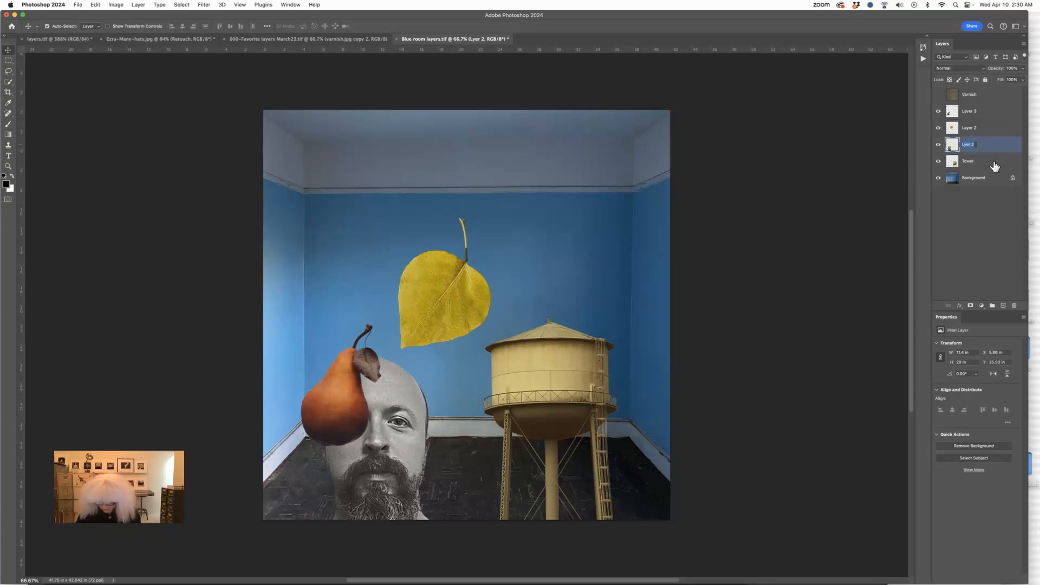
{"action": "type", "text": "H"}
{"action": "type", "text": "uy"}
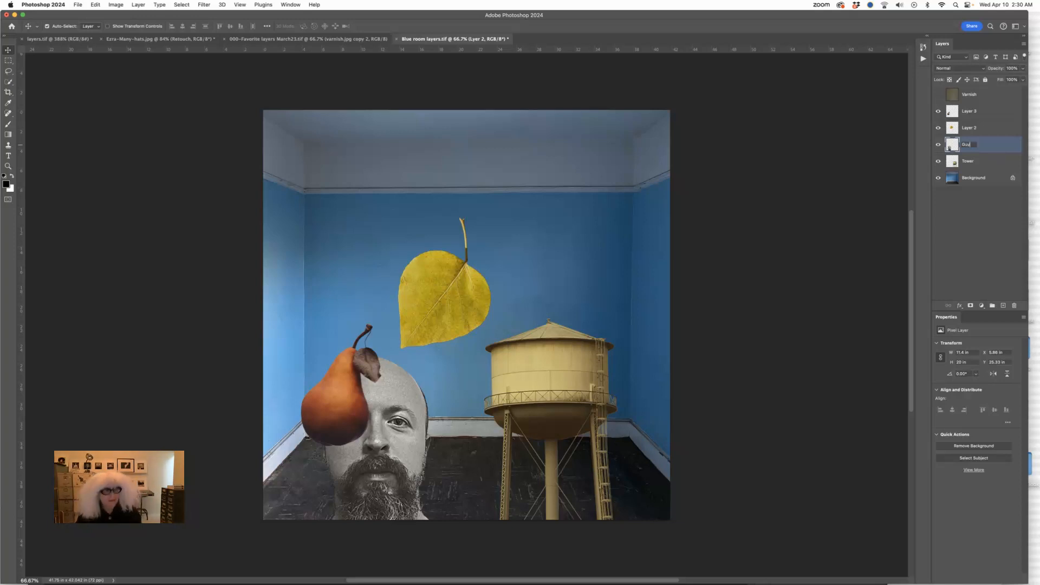
{"action": "key", "text": "Return"}
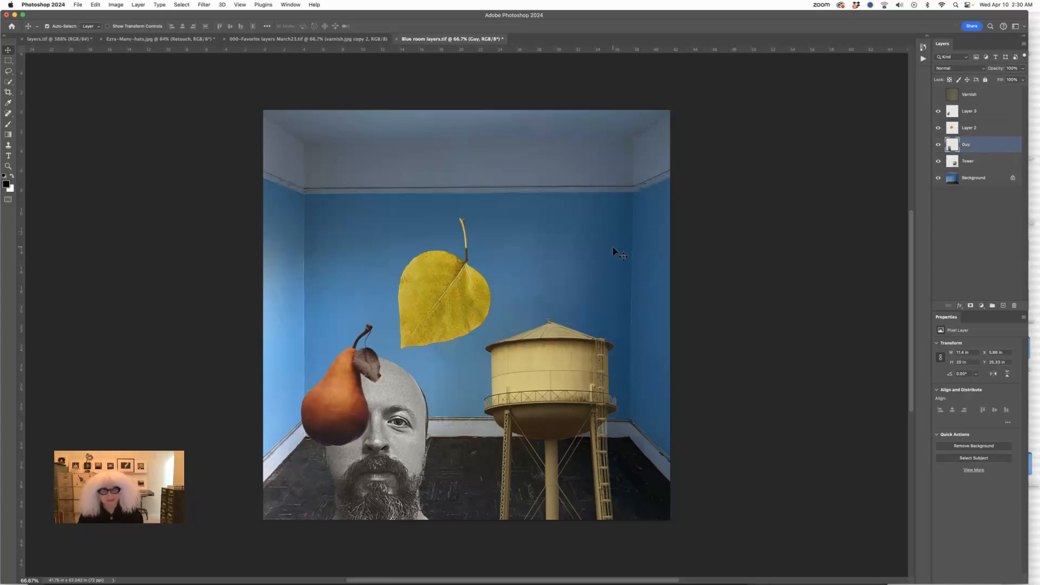
Move the yellow leaf slightly up and right, and rename its layer as Leaf
{"action": "mouse_move", "coordinate": [453, 304]}
{"action": "left_mouse_down"}
{"action": "mouse_move", "coordinate": [474, 300]}
{"action": "mouse_move", "coordinate": [458, 302]}
{"action": "left_mouse_up"}
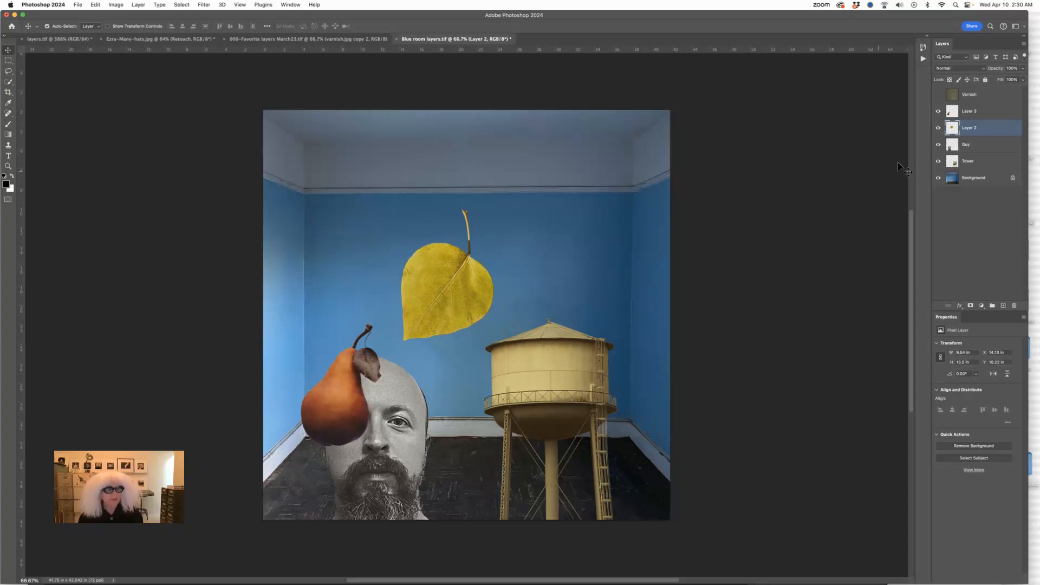
{"action": "double_click", "coordinate": [969, 128]}
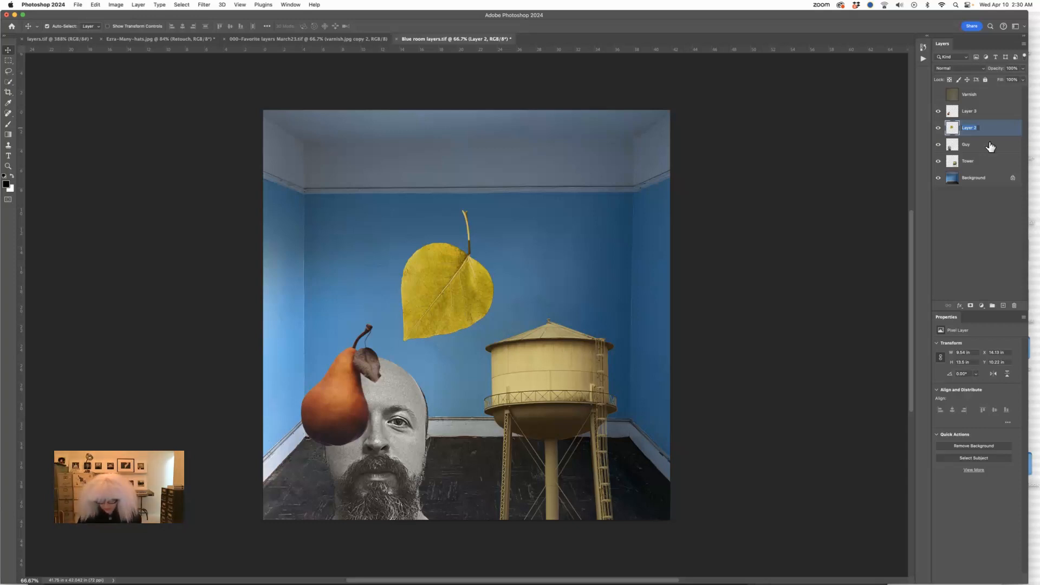
{"action": "type", "text": "Leaf"}
{"action": "key", "text": "Return"}
Rename the pear's layer as Pear and shift the pear slightly right and up over the man's head
{"action": "double_click", "coordinate": [973, 111]}
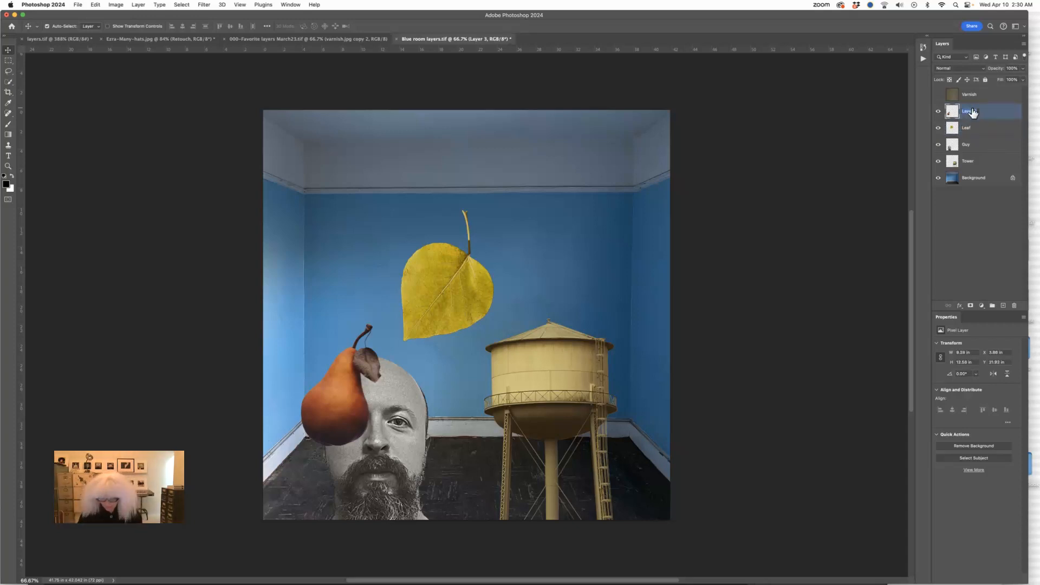
{"action": "type", "text": "Pea"}
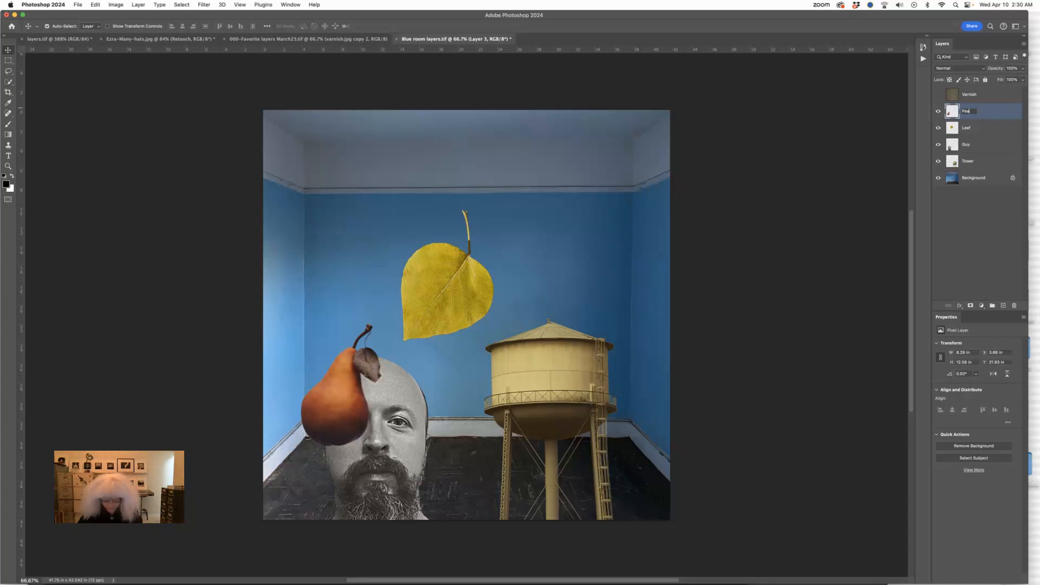
{"action": "type", "text": "r"}
{"action": "key", "text": "Return"}
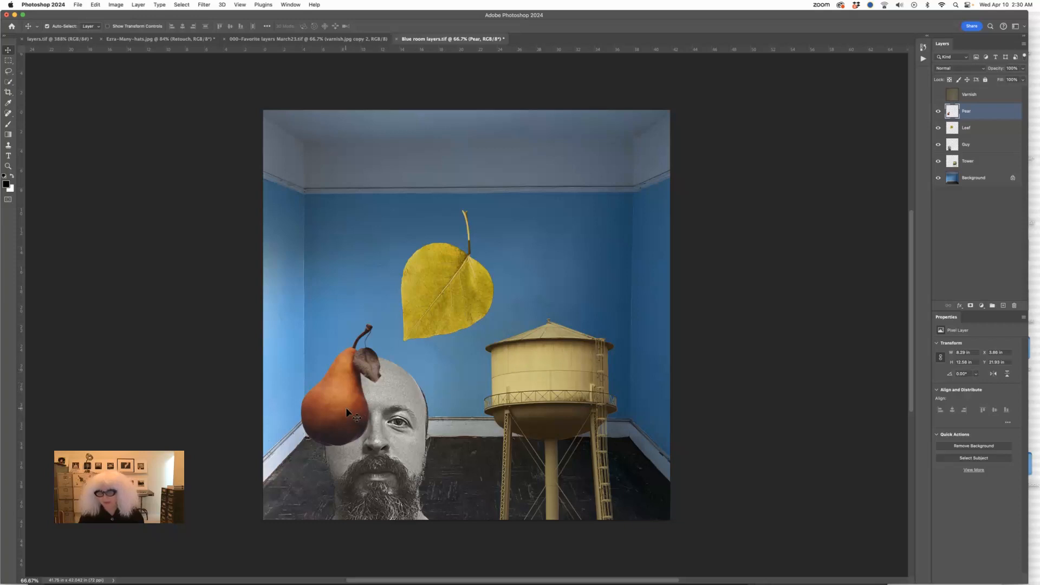
{"action": "left_click_drag", "start_coordinate": [347, 413], "coordinate": [354, 413]}
{"action": "mouse_move", "coordinate": [351, 413]}
{"action": "left_mouse_down"}
{"action": "mouse_move", "coordinate": [416, 372]}
{"action": "mouse_move", "coordinate": [438, 326]}
{"action": "mouse_move", "coordinate": [461, 326]}
{"action": "mouse_move", "coordinate": [464, 337]}
{"action": "mouse_move", "coordinate": [467, 323]}
{"action": "mouse_move", "coordinate": [420, 283]}
{"action": "mouse_move", "coordinate": [415, 293]}
{"action": "mouse_move", "coordinate": [455, 295]}
{"action": "mouse_move", "coordinate": [524, 334]}
{"action": "mouse_move", "coordinate": [545, 389]}
{"action": "mouse_move", "coordinate": [486, 407]}
{"action": "mouse_move", "coordinate": [518, 402]}
{"action": "mouse_move", "coordinate": [559, 298]}
{"action": "mouse_move", "coordinate": [348, 249]}
{"action": "mouse_move", "coordinate": [361, 339]}
{"action": "mouse_move", "coordinate": [353, 404]}
{"action": "left_mouse_up"}
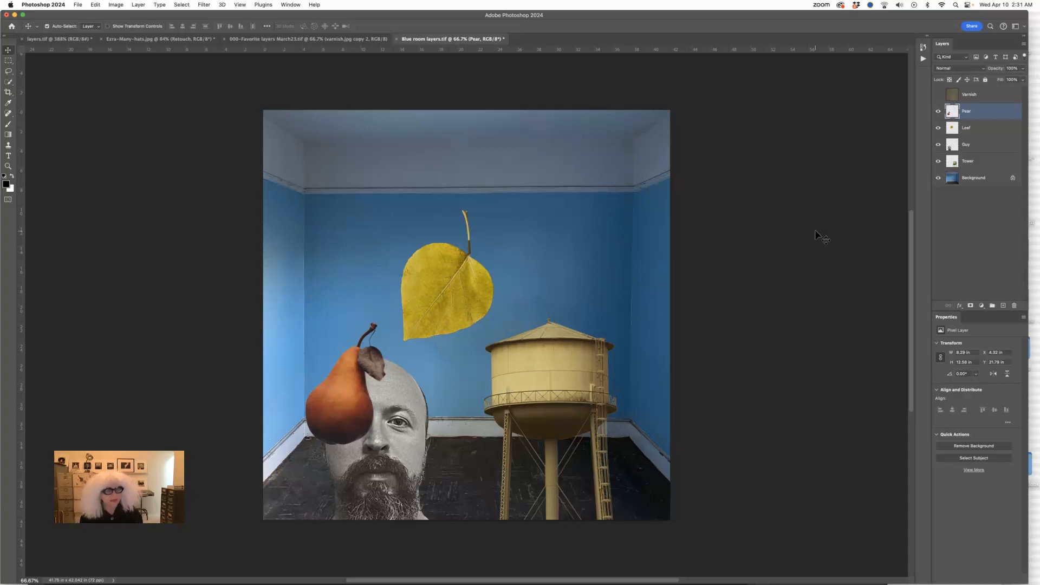
Reorder the Tower layer to sit directly below Pear, and shift the water tower slightly down and left
{"action": "left_click", "coordinate": [976, 162]}
{"action": "left_click_drag", "start_coordinate": [976, 161], "coordinate": [971, 123]}
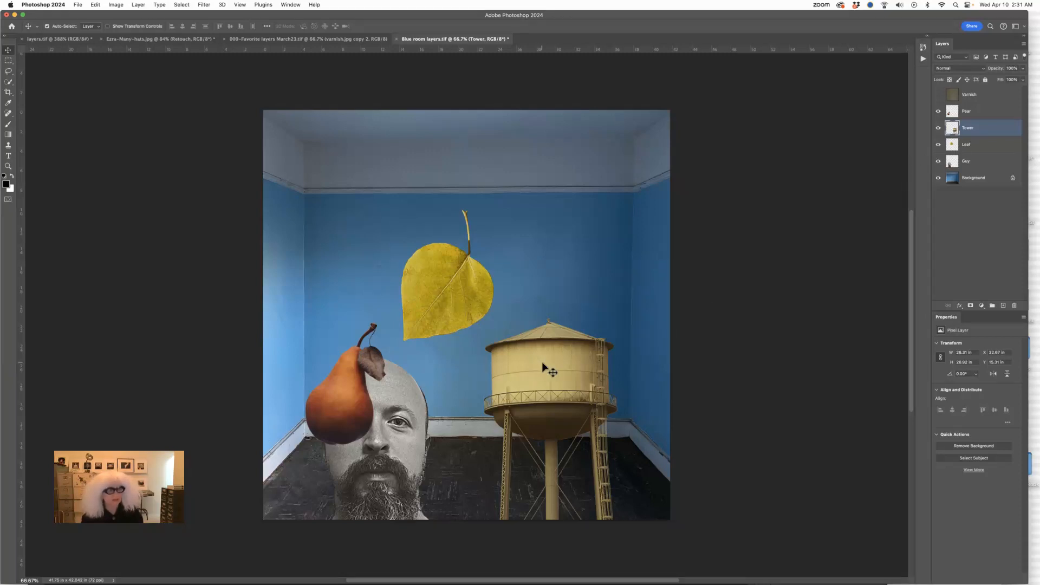
{"action": "mouse_move", "coordinate": [543, 368]}
{"action": "left_mouse_down"}
{"action": "mouse_move", "coordinate": [370, 382]}
{"action": "mouse_move", "coordinate": [449, 420]}
{"action": "mouse_move", "coordinate": [469, 307]}
{"action": "mouse_move", "coordinate": [440, 380]}
{"action": "mouse_move", "coordinate": [518, 393]}
{"action": "mouse_move", "coordinate": [535, 379]}
{"action": "left_mouse_up"}
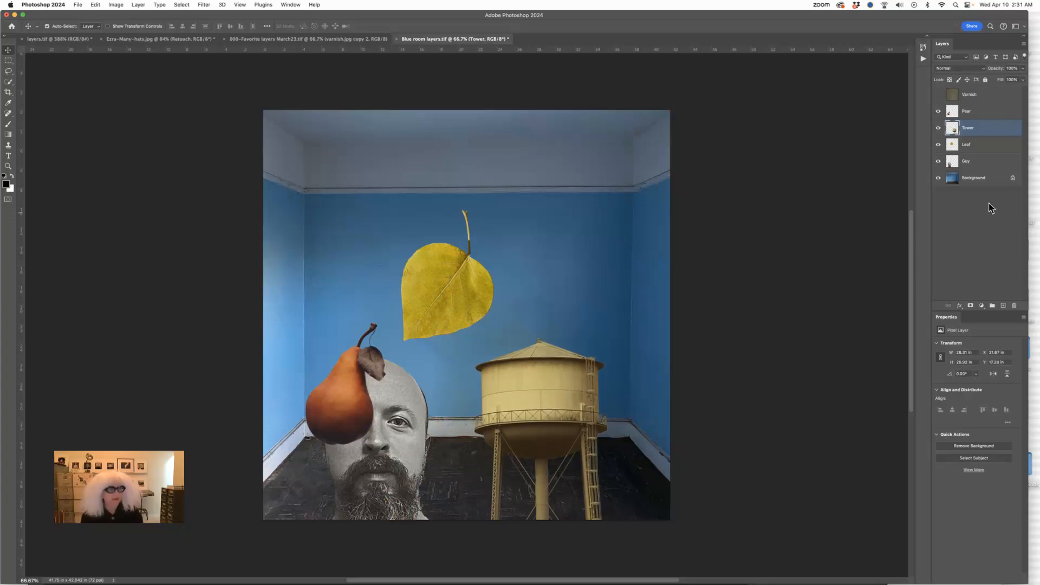
Reorder the Guy layer above Pear, and move the head to the middle of the room, overlapping the leaf and tower
{"action": "left_click", "coordinate": [982, 163]}
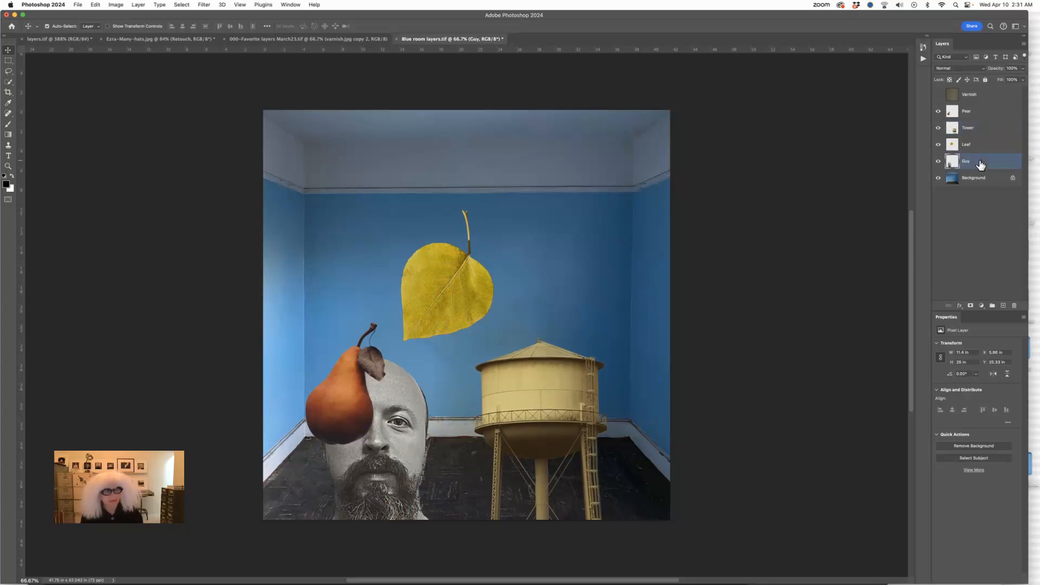
{"action": "left_click_drag", "start_coordinate": [981, 164], "coordinate": [975, 112]}
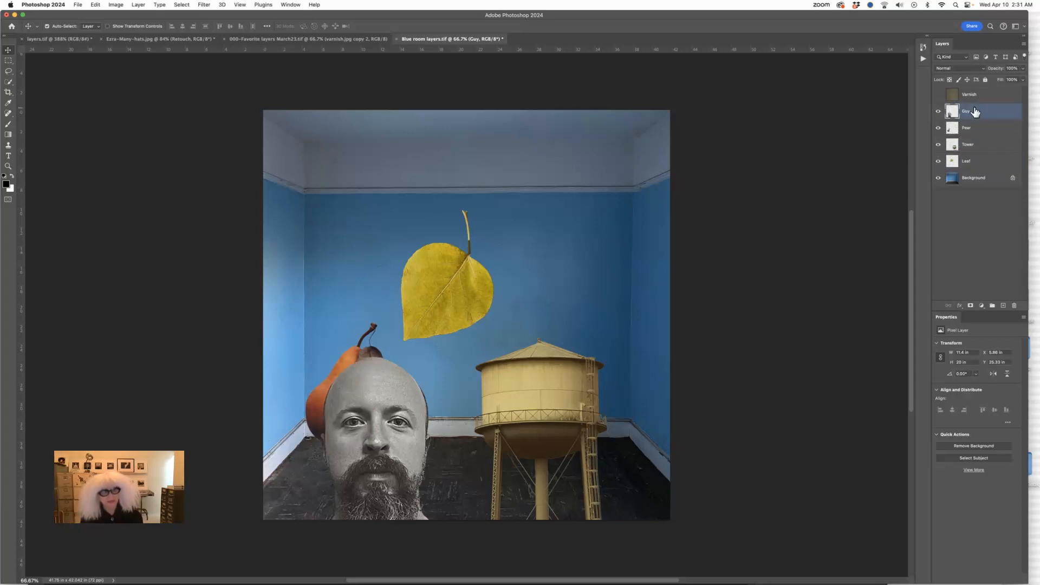
{"action": "left_click_drag", "start_coordinate": [403, 413], "coordinate": [485, 382]}
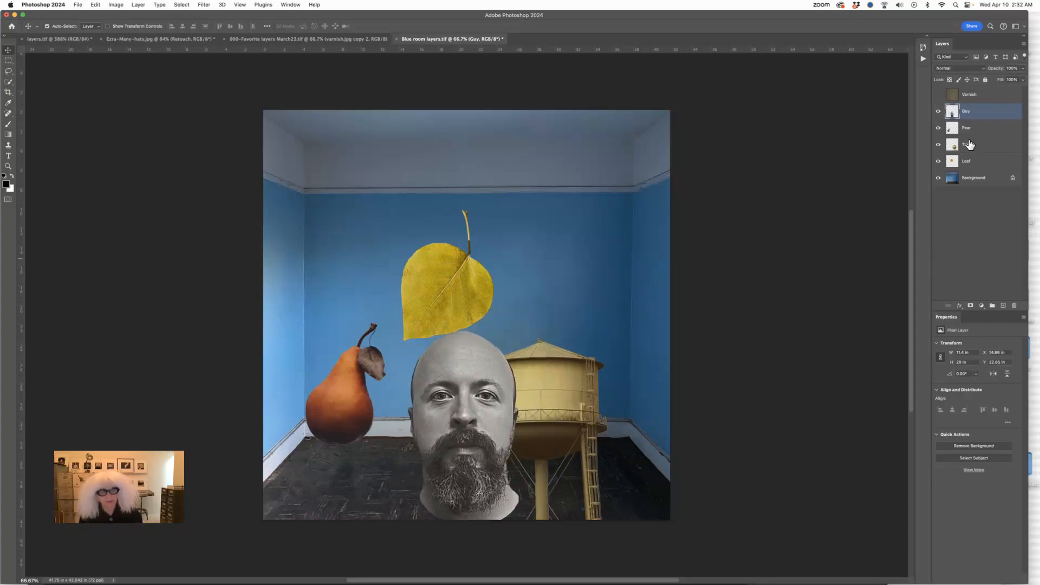
{"action": "left_click_drag", "start_coordinate": [493, 396], "coordinate": [472, 356]}
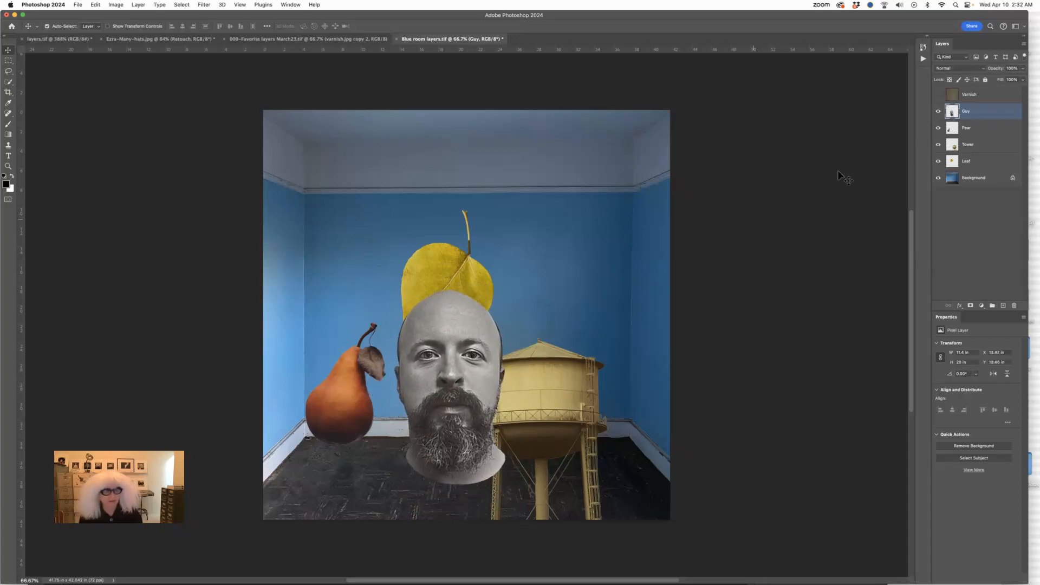
Reorder the Leaf layer above Guy, and shift the leaf slightly right over the man's forehead
{"action": "left_click_drag", "start_coordinate": [975, 162], "coordinate": [975, 108]}
{"action": "mouse_move", "coordinate": [448, 283]}
{"action": "left_mouse_down"}
{"action": "mouse_move", "coordinate": [469, 280]}
{"action": "mouse_move", "coordinate": [456, 278]}
{"action": "left_mouse_up"}
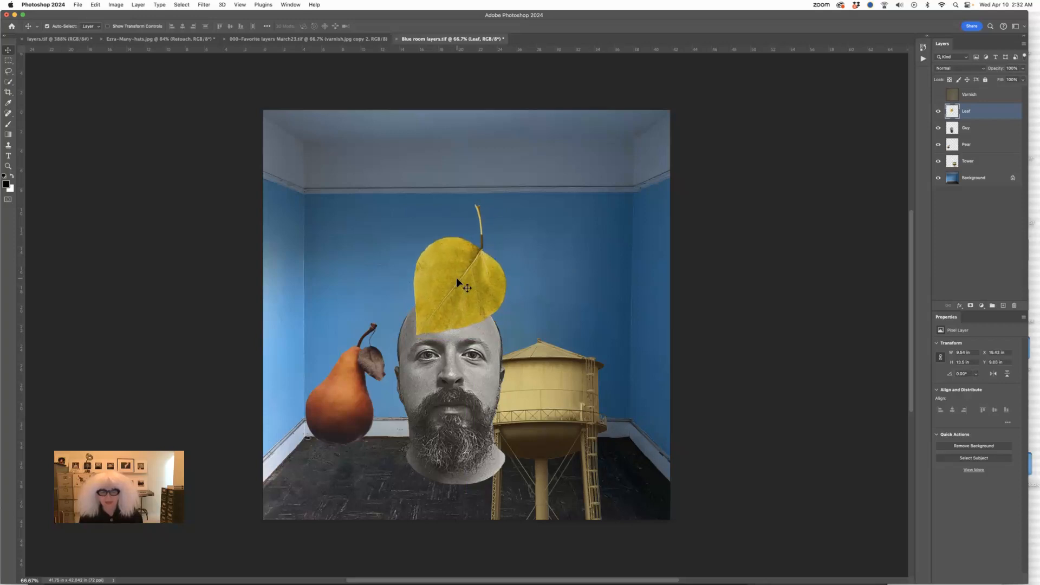
Spread out the objects: raise the pear onto the blue wall, lower the head toward the left, and shift the tower up and right
{"action": "left_click_drag", "start_coordinate": [344, 389], "coordinate": [359, 284]}
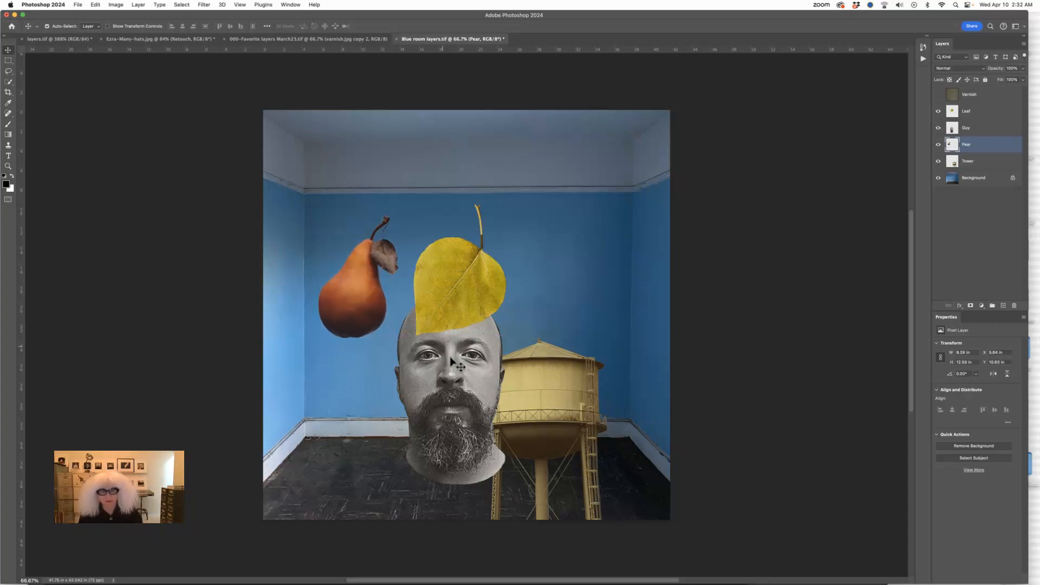
{"action": "left_click_drag", "start_coordinate": [465, 374], "coordinate": [426, 409]}
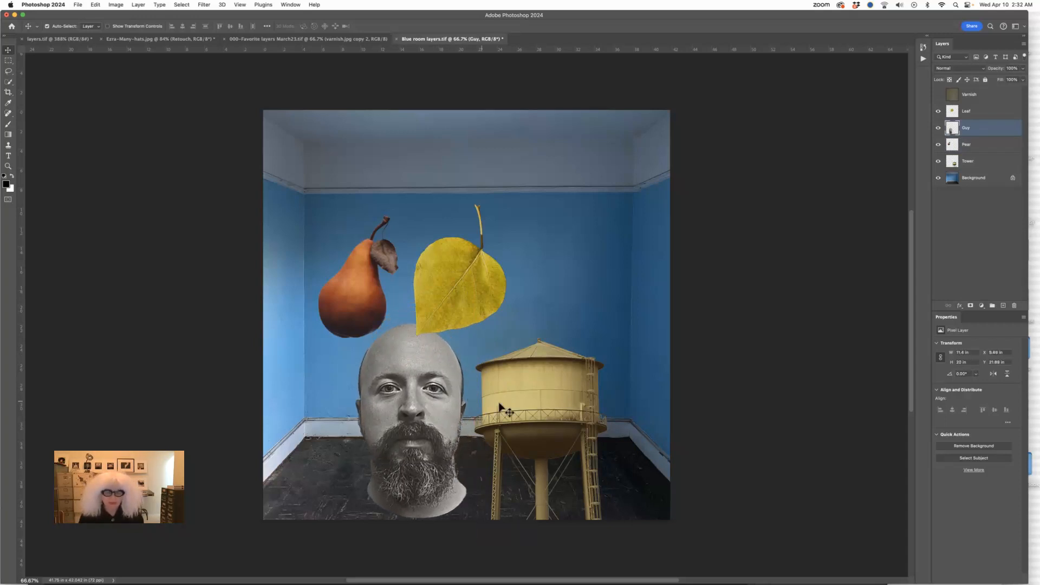
{"action": "left_click_drag", "start_coordinate": [532, 410], "coordinate": [543, 389]}
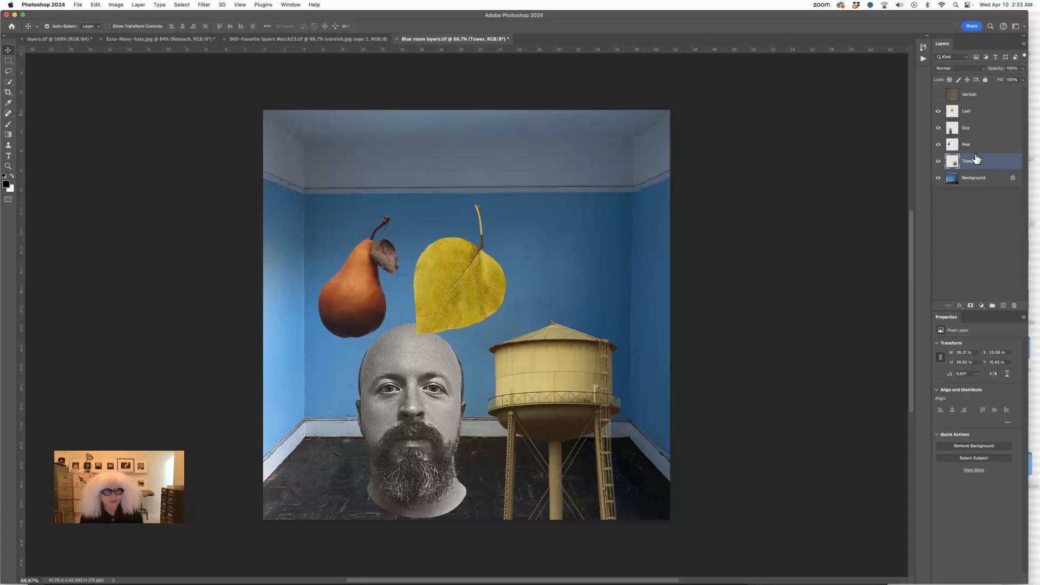
Reorder the Tower layer above Guy, try the leaf over the pear and head, and place it on the wall above the head and tower
{"action": "left_click_drag", "start_coordinate": [976, 161], "coordinate": [976, 127]}
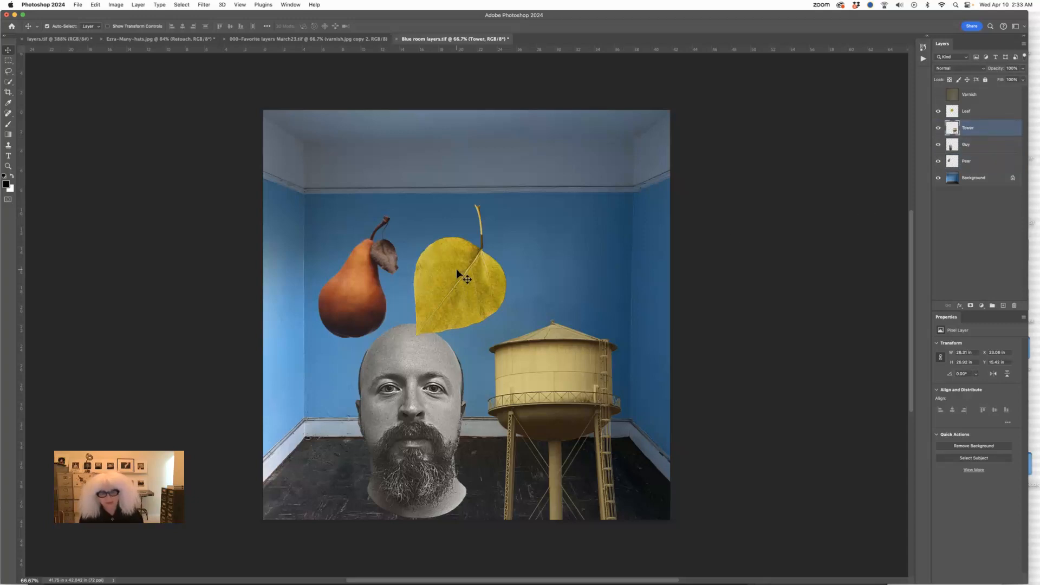
{"action": "left_click_drag", "start_coordinate": [448, 274], "coordinate": [360, 350]}
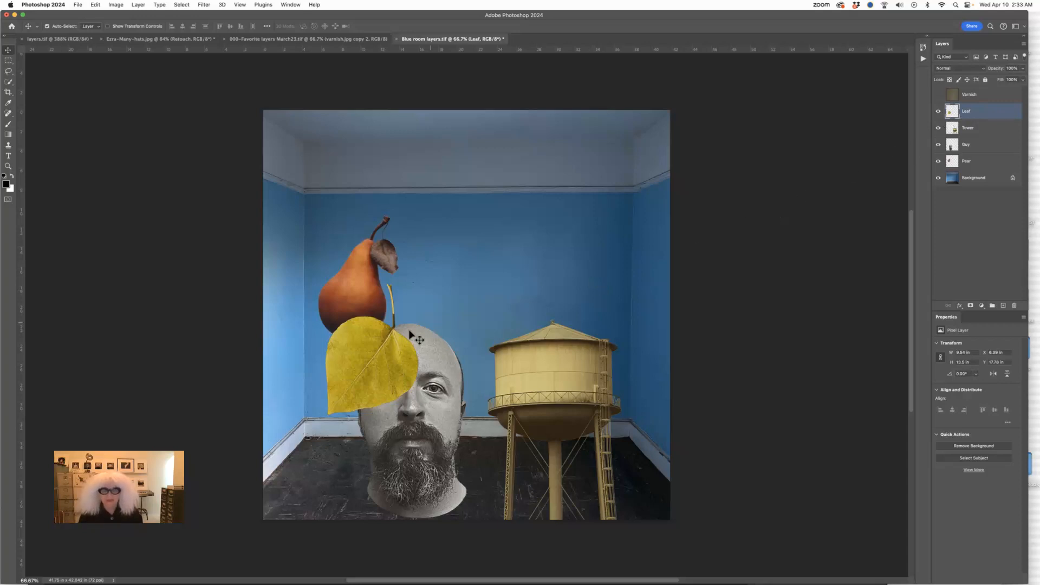
{"action": "left_click_drag", "start_coordinate": [382, 348], "coordinate": [499, 266]}
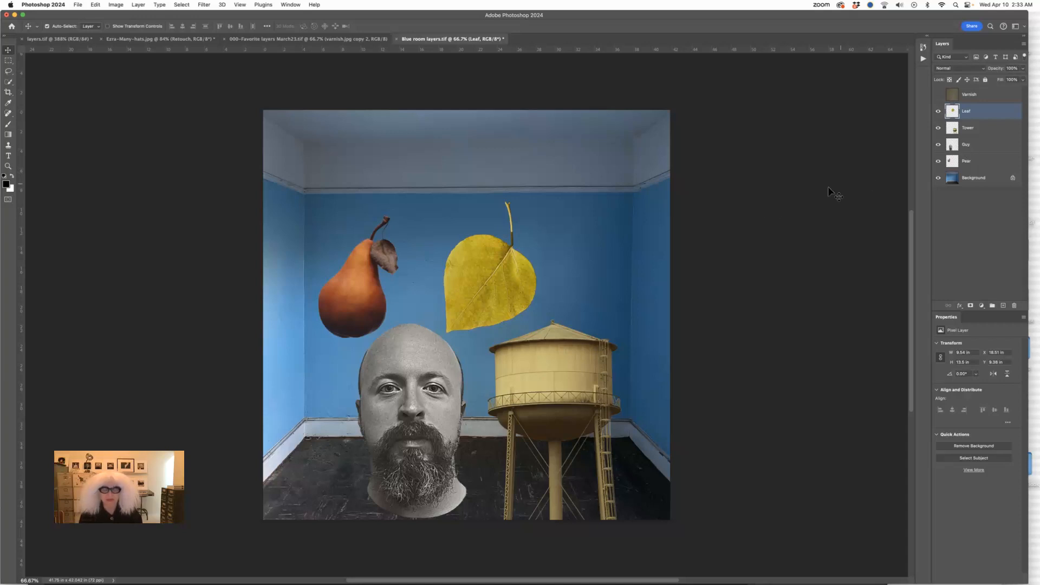
Show the Varnish layer and change its blend mode to Normal
{"action": "left_click", "coordinate": [939, 96]}
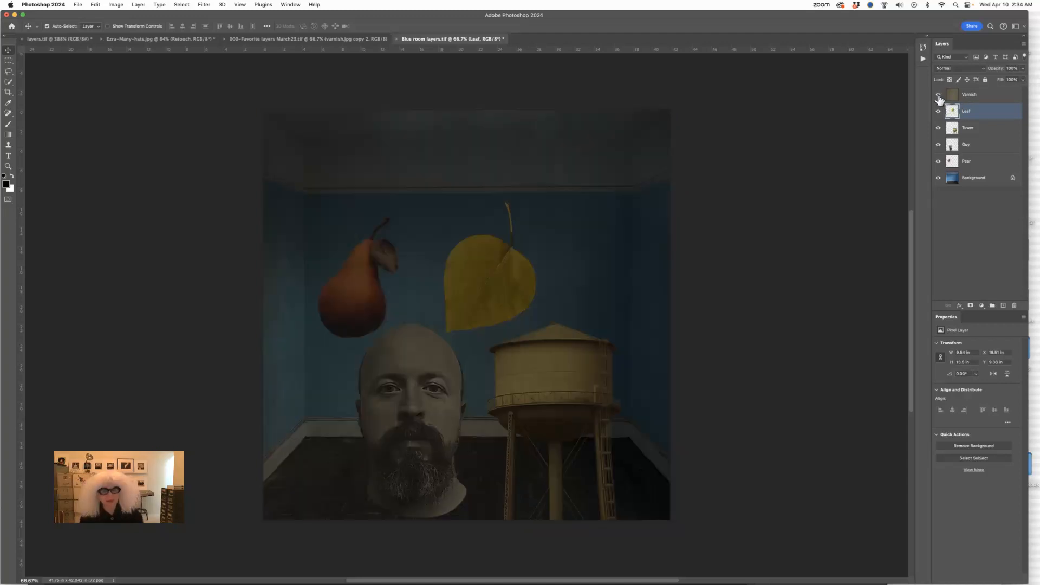
{"action": "left_click", "coordinate": [978, 96]}
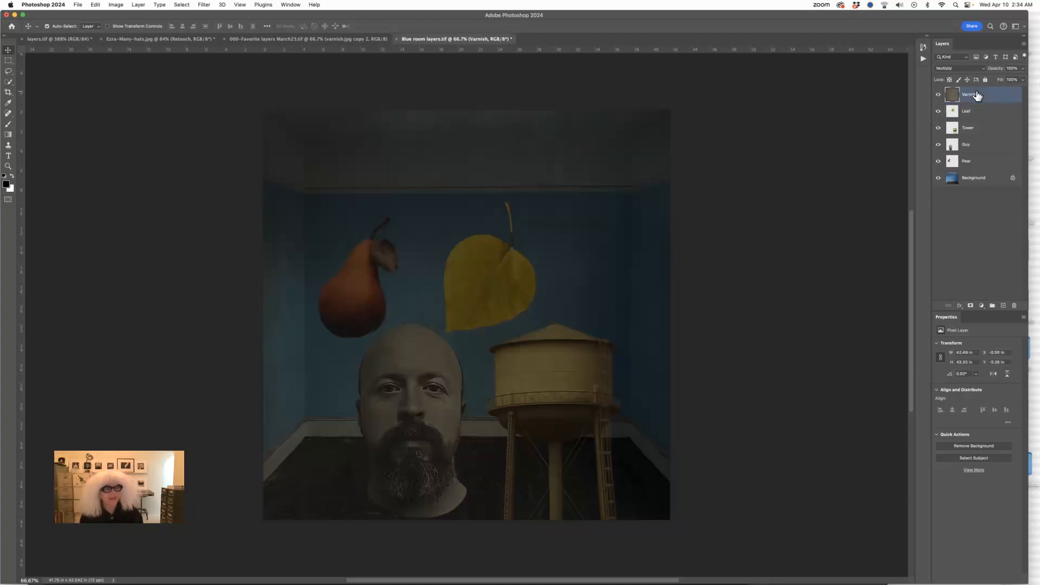
{"action": "left_click", "coordinate": [970, 68]}
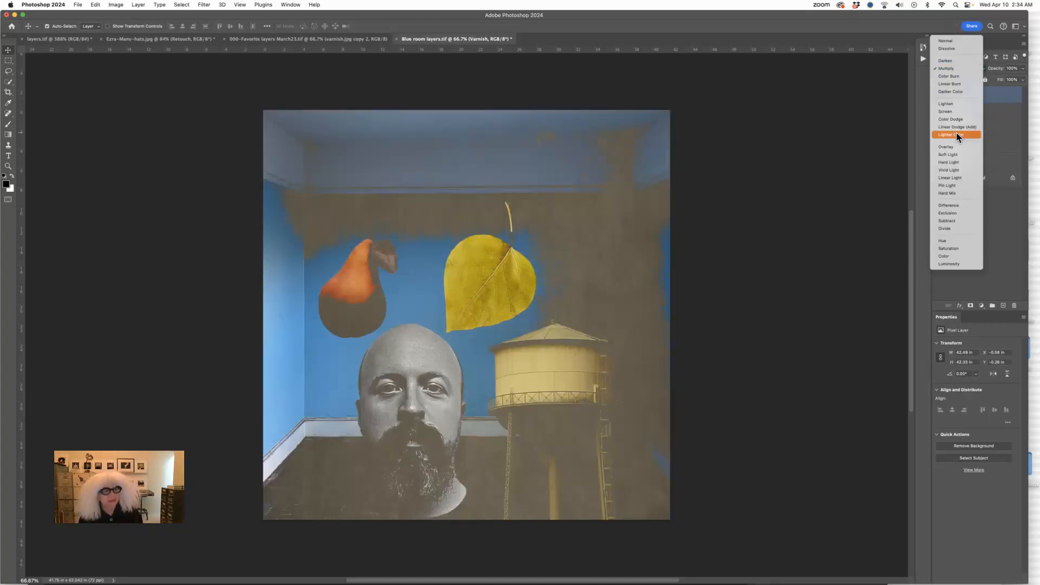
{"action": "left_click", "coordinate": [958, 39]}
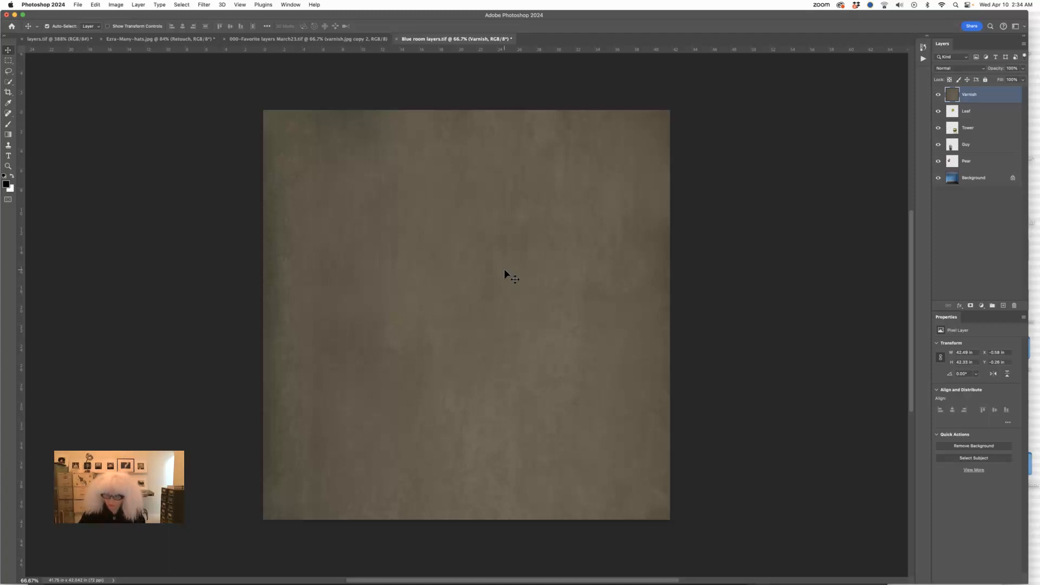
Try opacities of 50%, 80% and 30% on the Varnish layer, and return it to 100%
{"action": "key", "text": "5"}
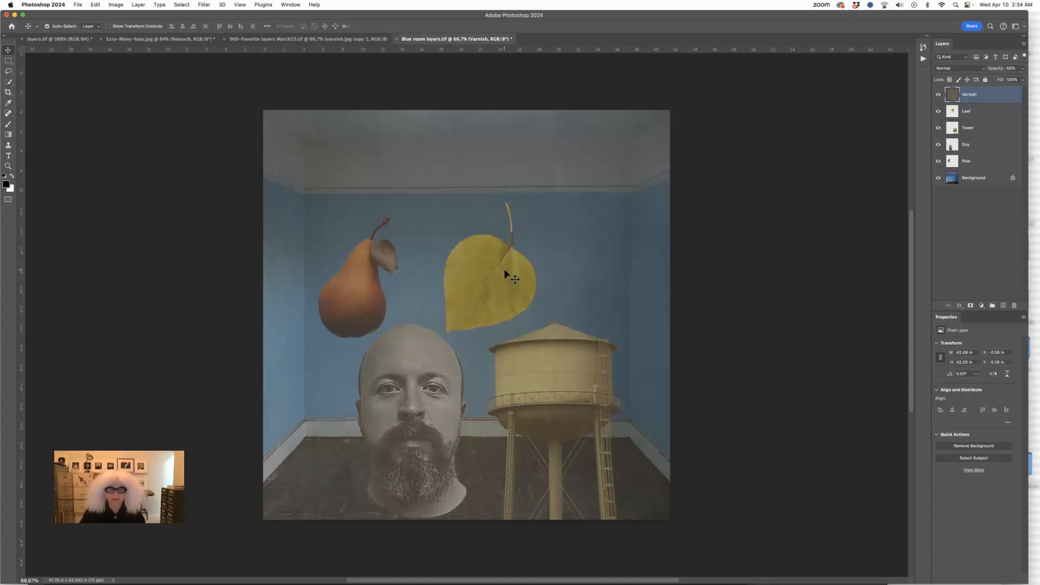
{"action": "key", "text": "8"}
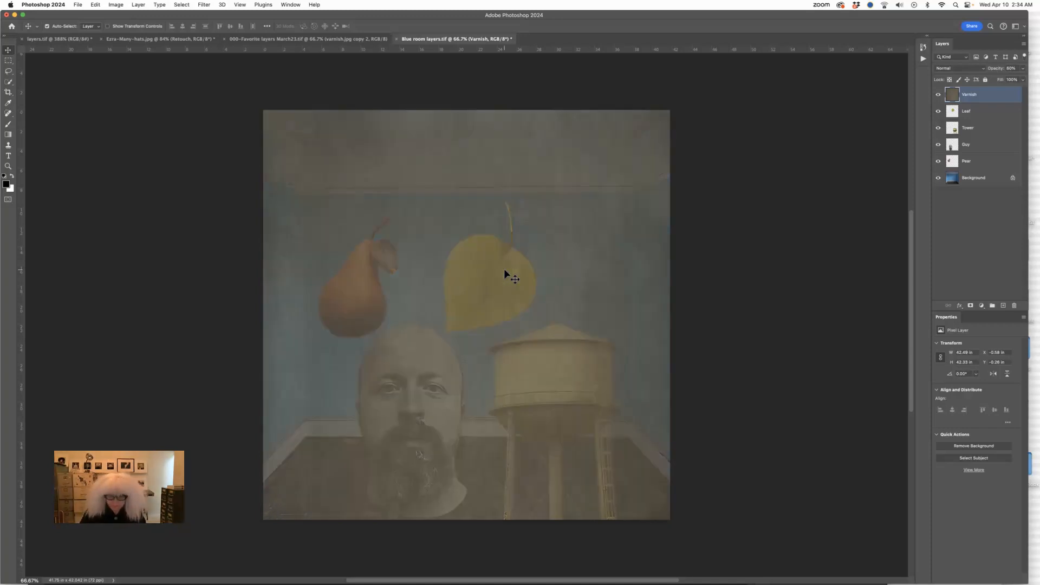
{"action": "key", "text": "3"}
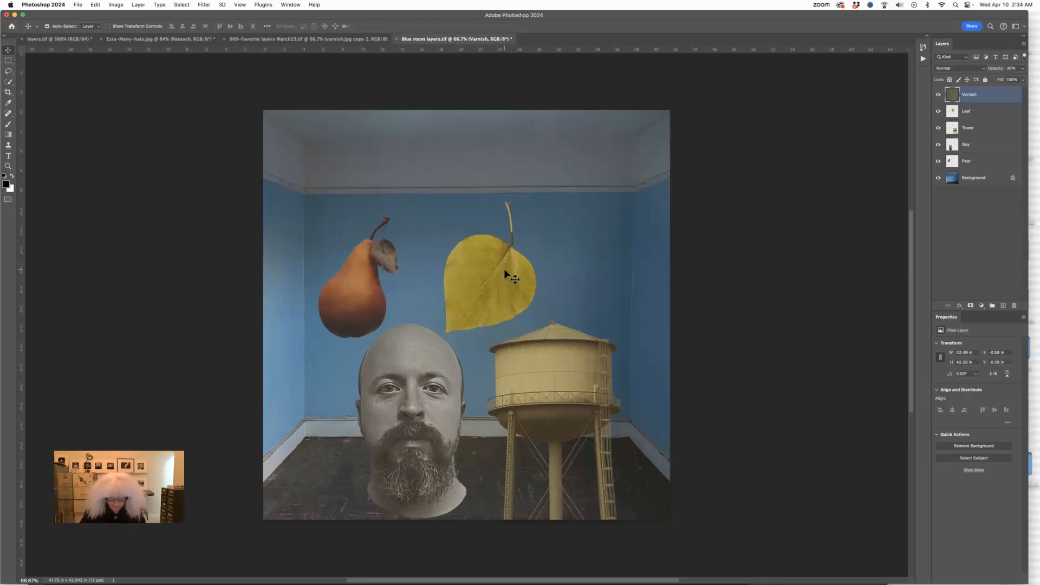
{"action": "key", "text": "0"}
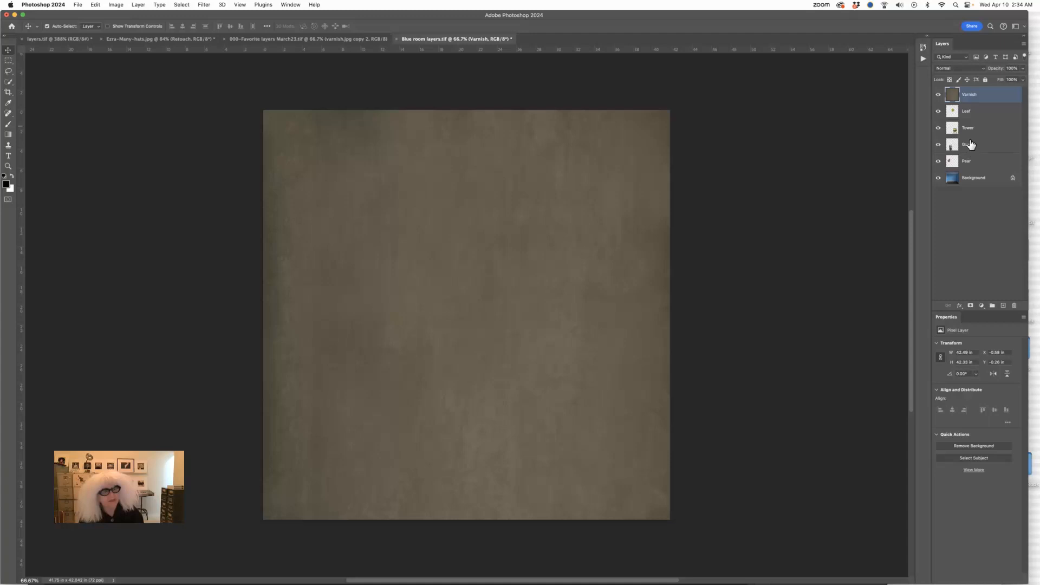
Change the Varnish layer's blend mode to Soft Light
{"action": "left_click", "coordinate": [970, 70]}
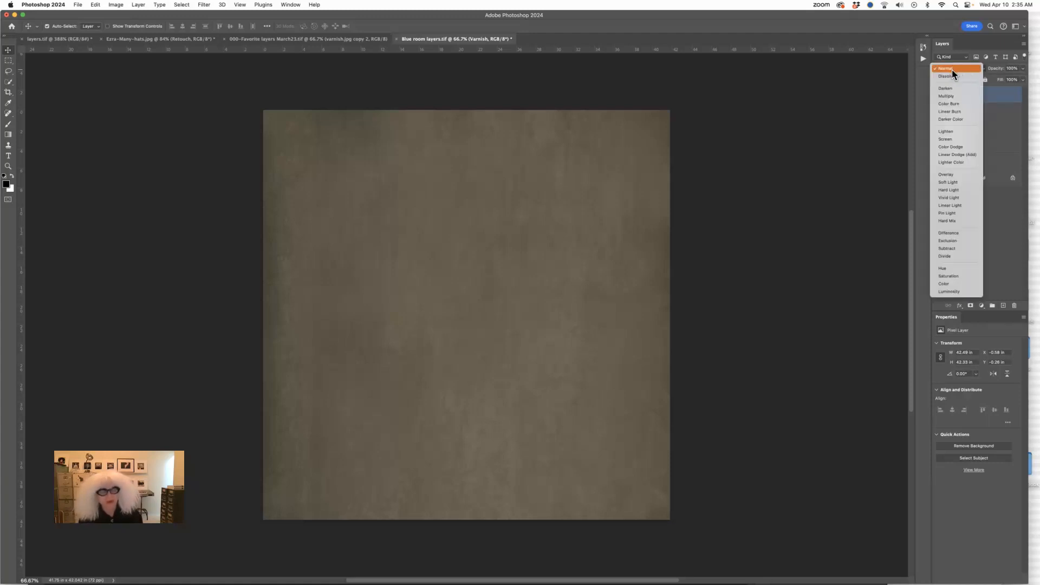
{"action": "left_click", "coordinate": [957, 69]}
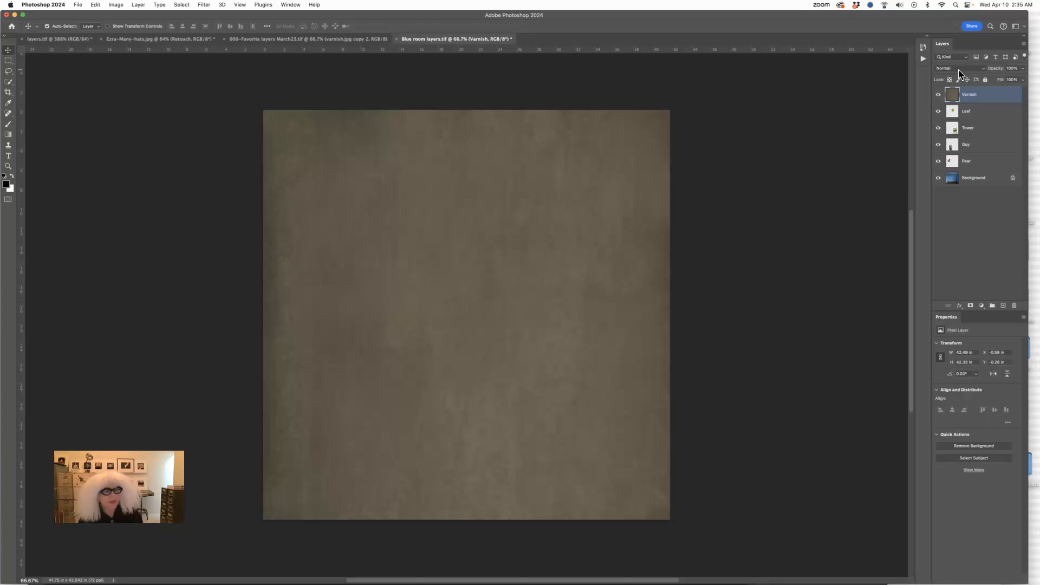
{"action": "left_click", "coordinate": [959, 69]}
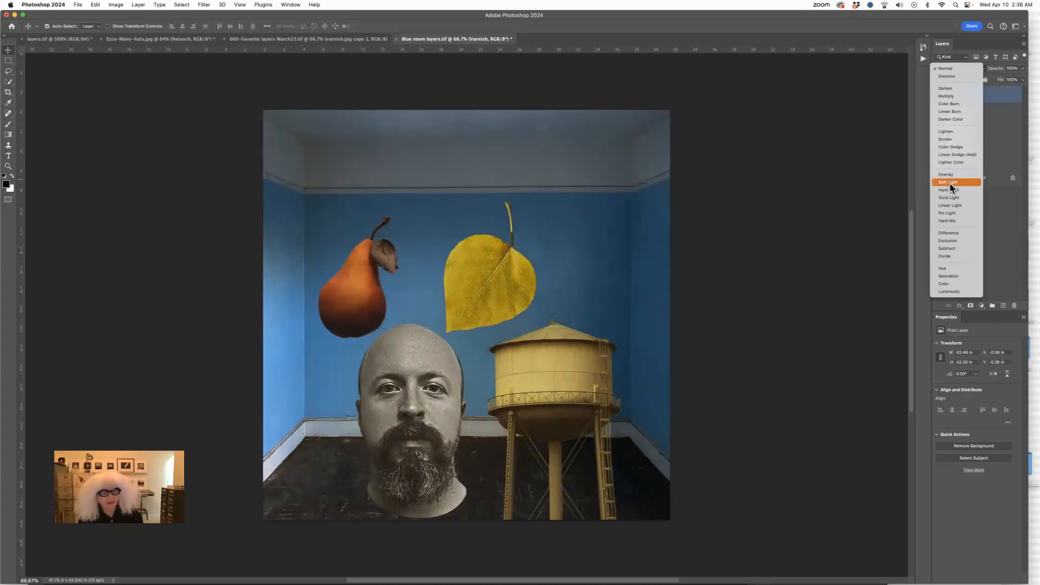
{"action": "left_click", "coordinate": [950, 182]}
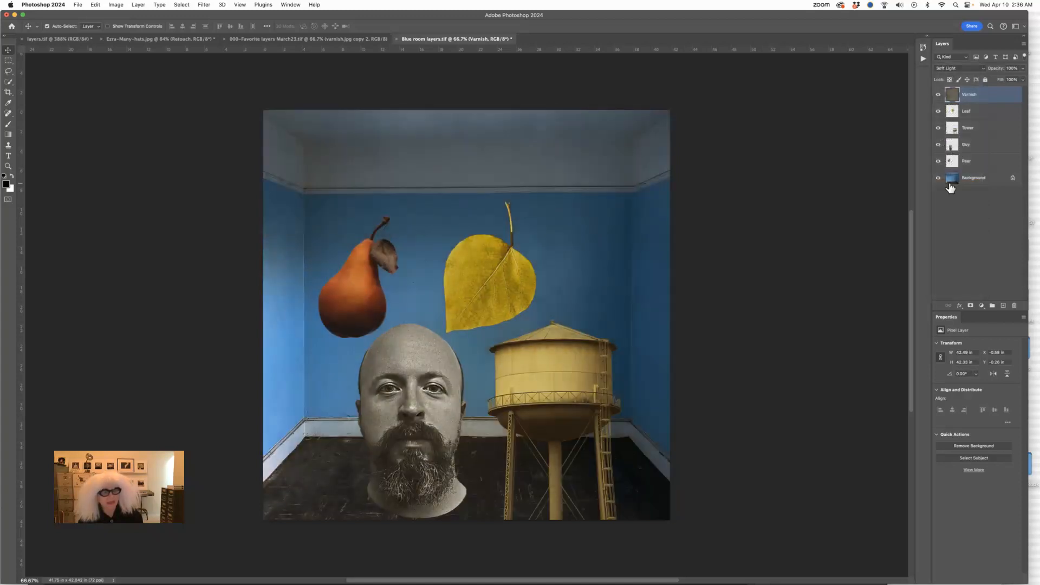
Toggle the Varnish layer's visibility several times to compare the image with and without the Soft Light texture
{"action": "left_click", "coordinate": [939, 94]}
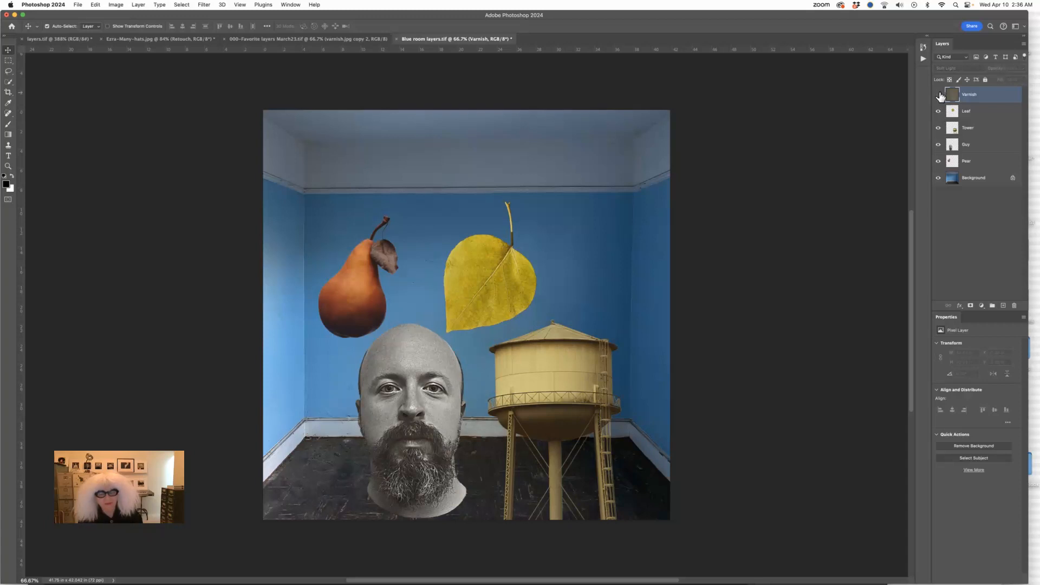
{"action": "left_click", "coordinate": [939, 95]}
{"action": "left_click", "coordinate": [939, 94]}
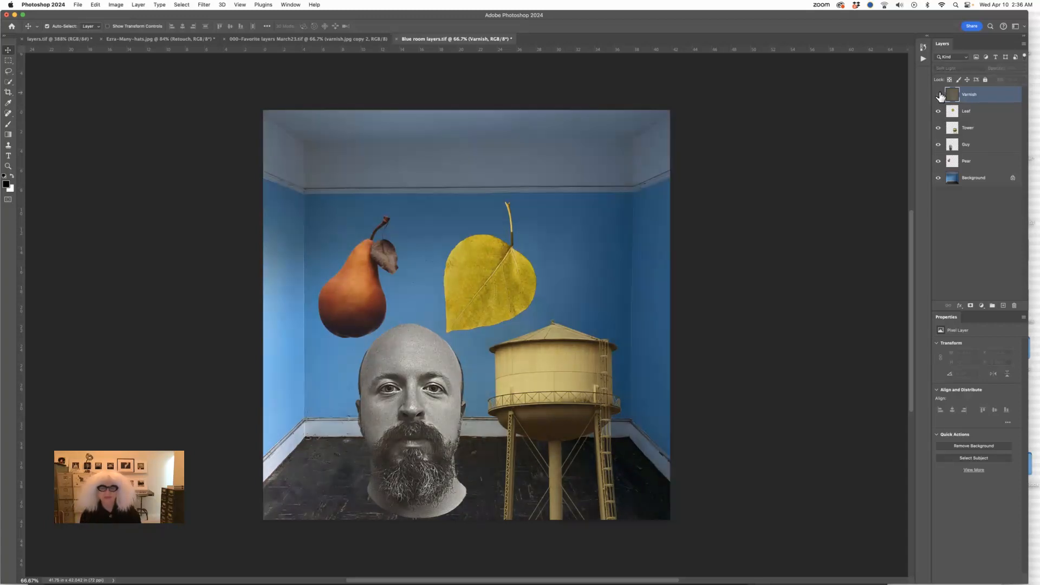
{"action": "left_click", "coordinate": [940, 94]}
{"action": "left_click", "coordinate": [940, 94]}
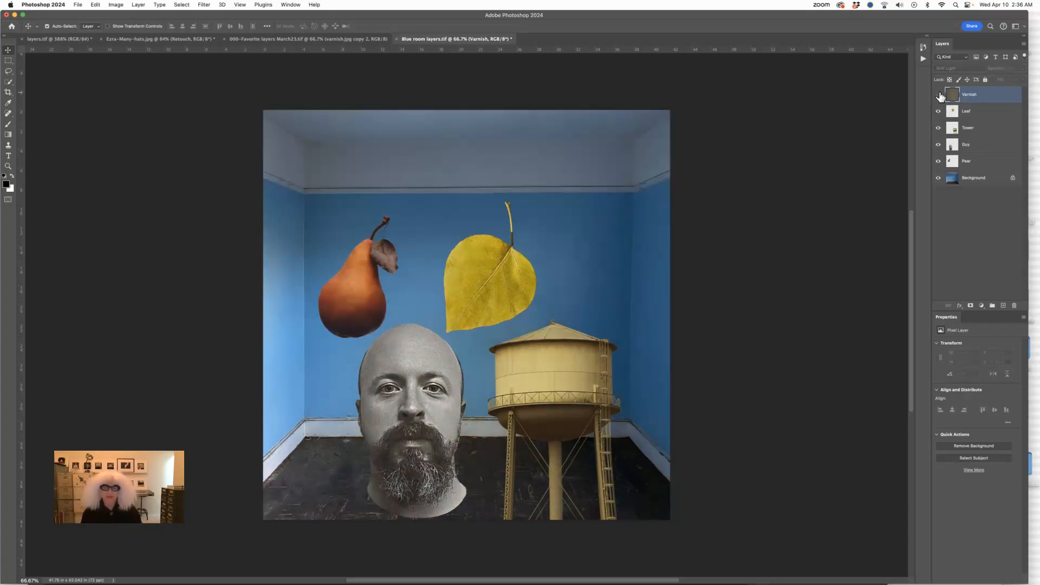
{"action": "left_click", "coordinate": [939, 94]}
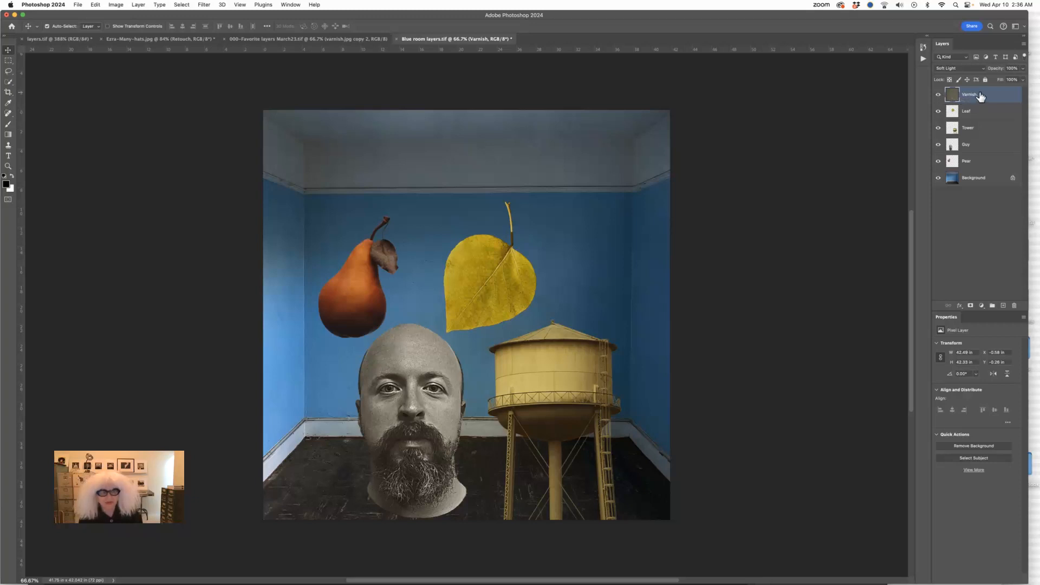
Set the Varnish layer's blend mode to Overlay, compare the image with and without it, and leave the layer hidden
{"action": "left_click", "coordinate": [950, 70]}
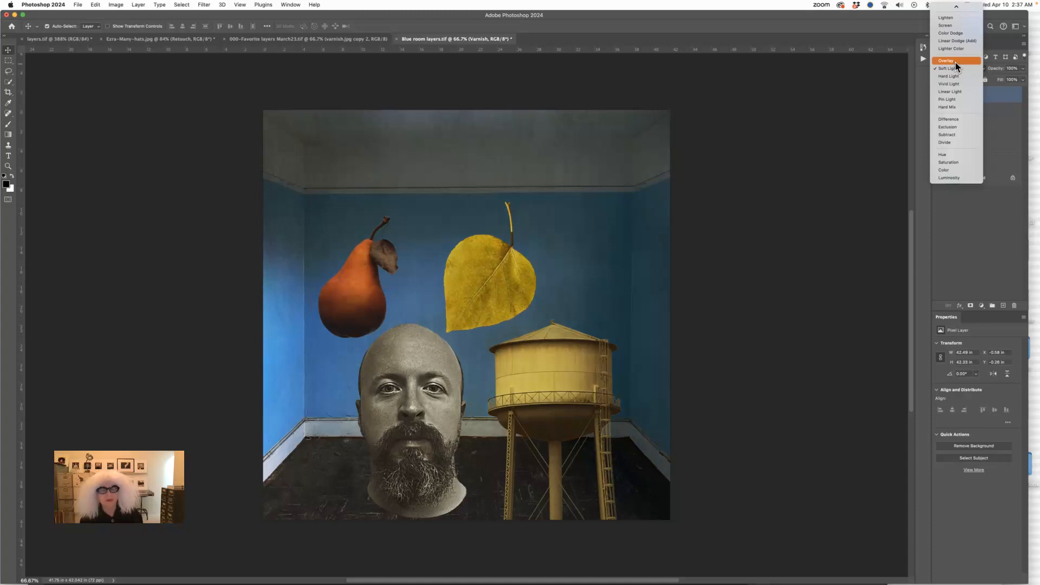
{"action": "left_click", "coordinate": [956, 62]}
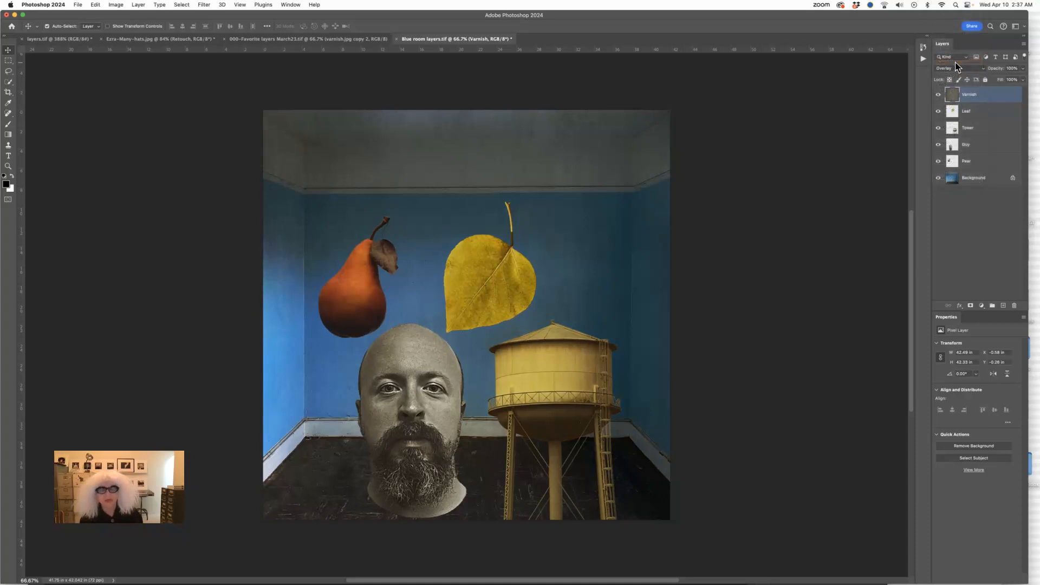
{"action": "left_click", "coordinate": [938, 96]}
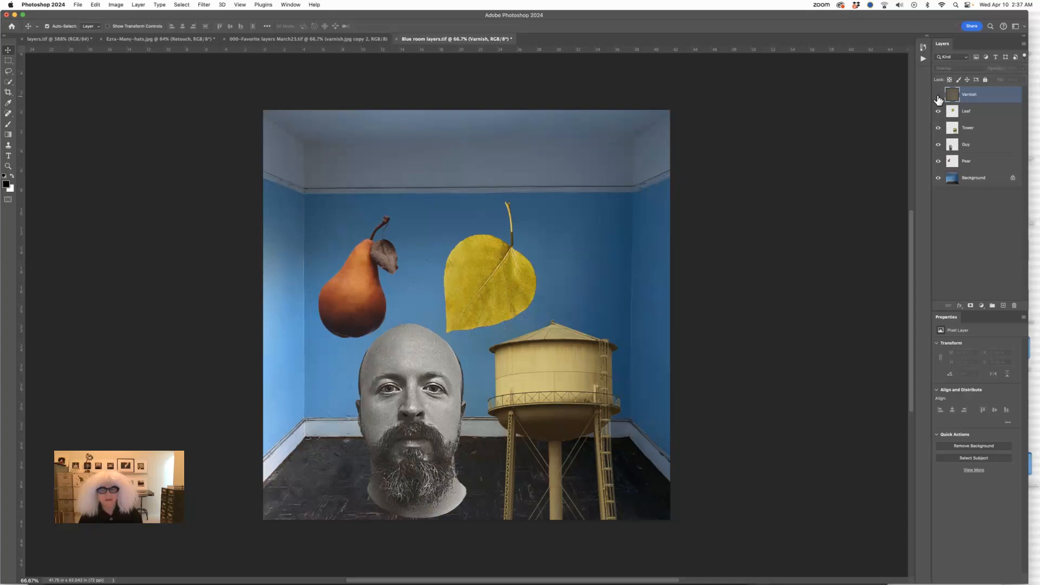
{"action": "left_click", "coordinate": [938, 96]}
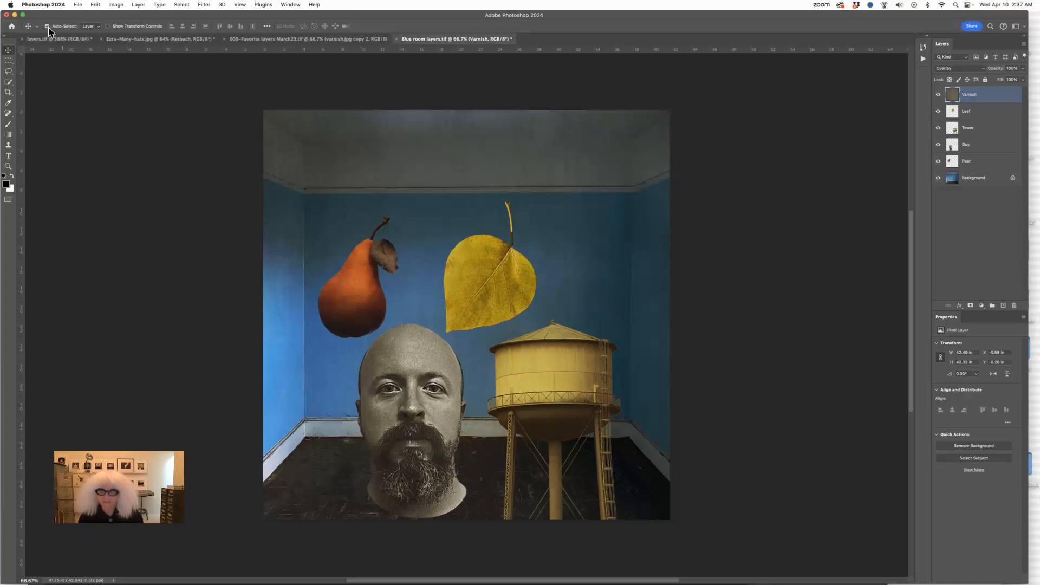
{"action": "left_click", "coordinate": [939, 96]}
{"action": "left_click", "coordinate": [938, 96]}
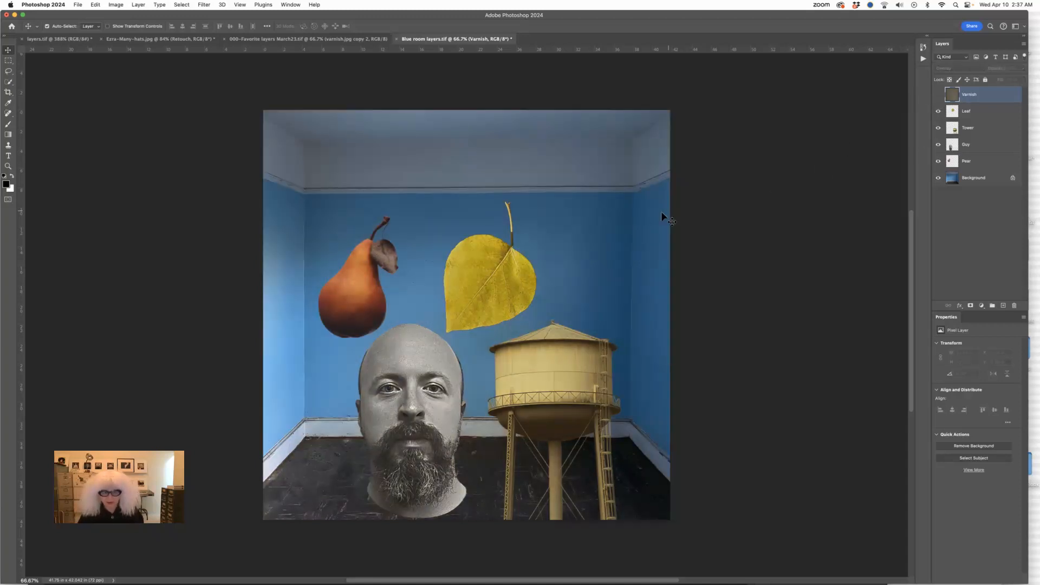
Raise the leaf and the pear higher on the blue wall and shift the head slightly up and left
{"action": "left_click", "coordinate": [493, 271]}
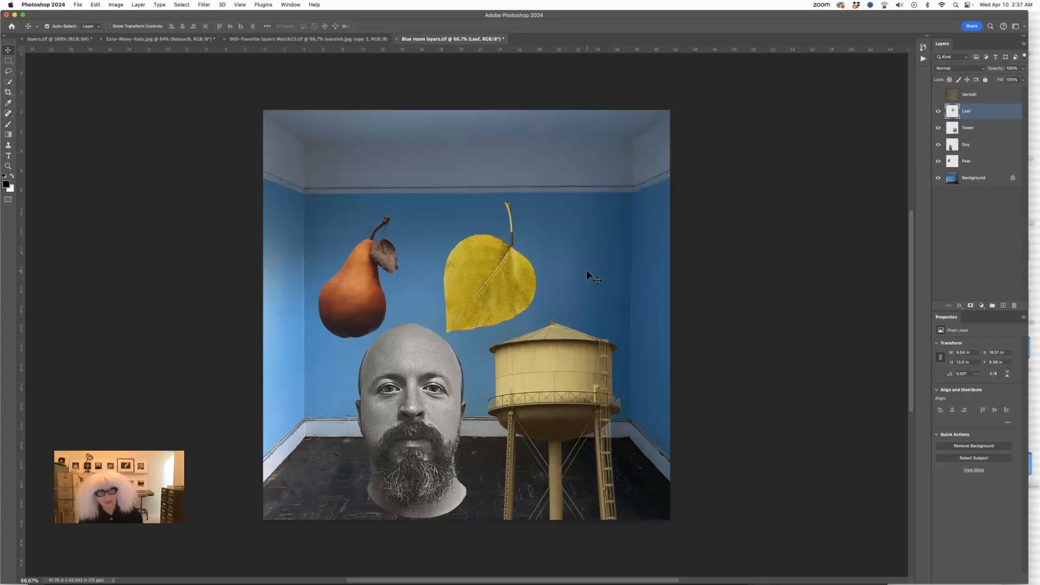
{"action": "left_click_drag", "start_coordinate": [492, 287], "coordinate": [519, 247]}
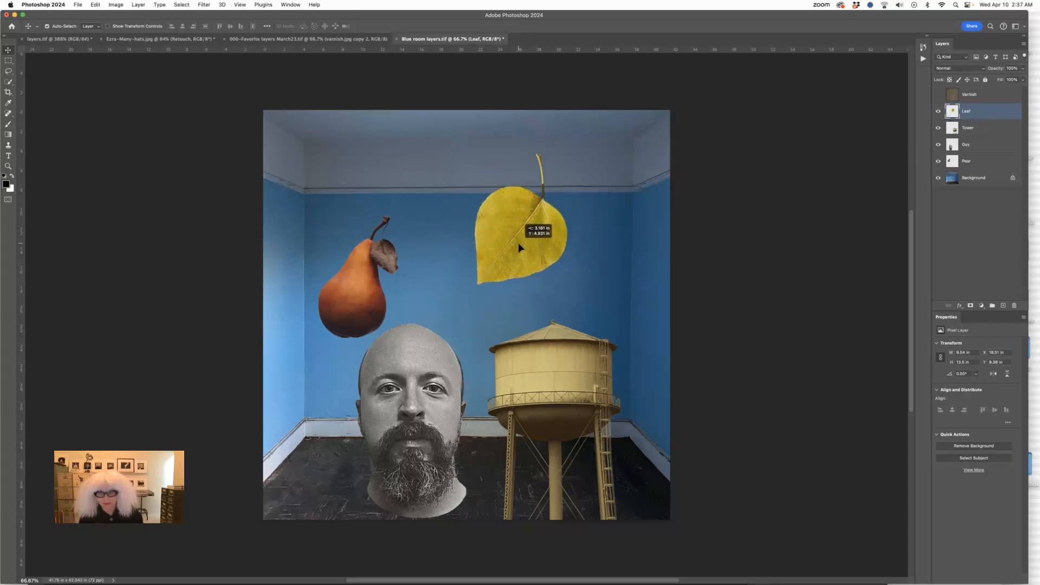
{"action": "left_click_drag", "start_coordinate": [363, 292], "coordinate": [409, 237]}
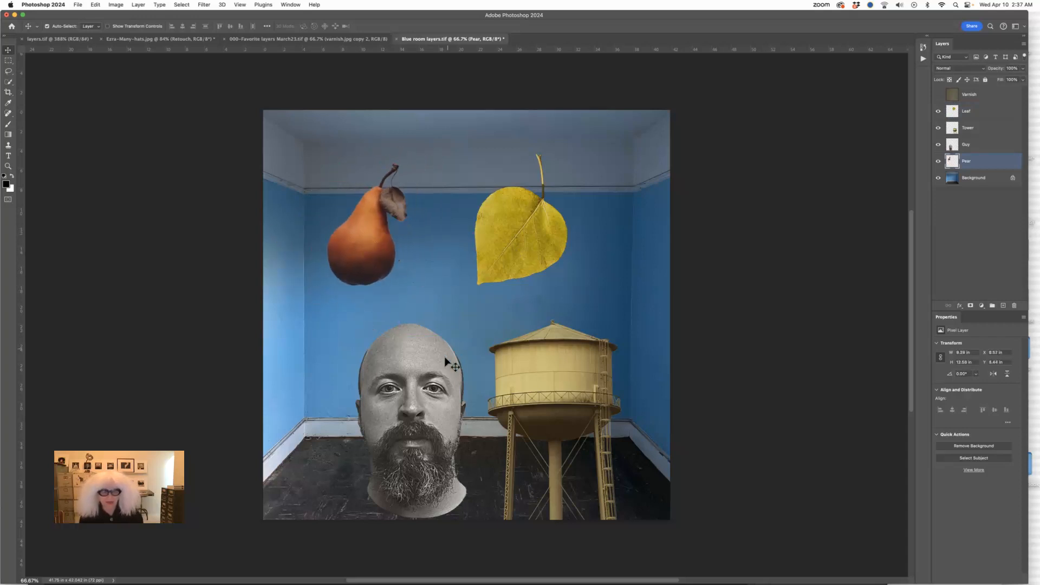
{"action": "left_click_drag", "start_coordinate": [429, 377], "coordinate": [405, 363]}
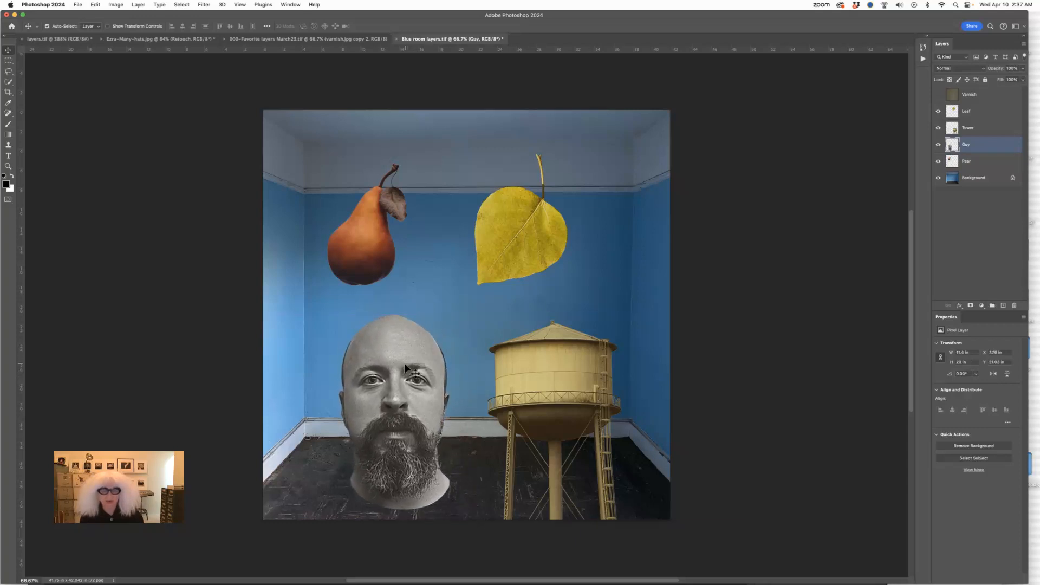
Fine-tune the arrangement: nudge the tower right and the head up, and lower the pear and leaf slightly above them
{"action": "left_click", "coordinate": [554, 367]}
{"action": "mouse_move", "coordinate": [553, 368]}
{"action": "left_mouse_down"}
{"action": "mouse_move", "coordinate": [558, 340]}
{"action": "mouse_move", "coordinate": [558, 365]}
{"action": "left_mouse_up"}
{"action": "left_click_drag", "start_coordinate": [396, 370], "coordinate": [395, 363]}
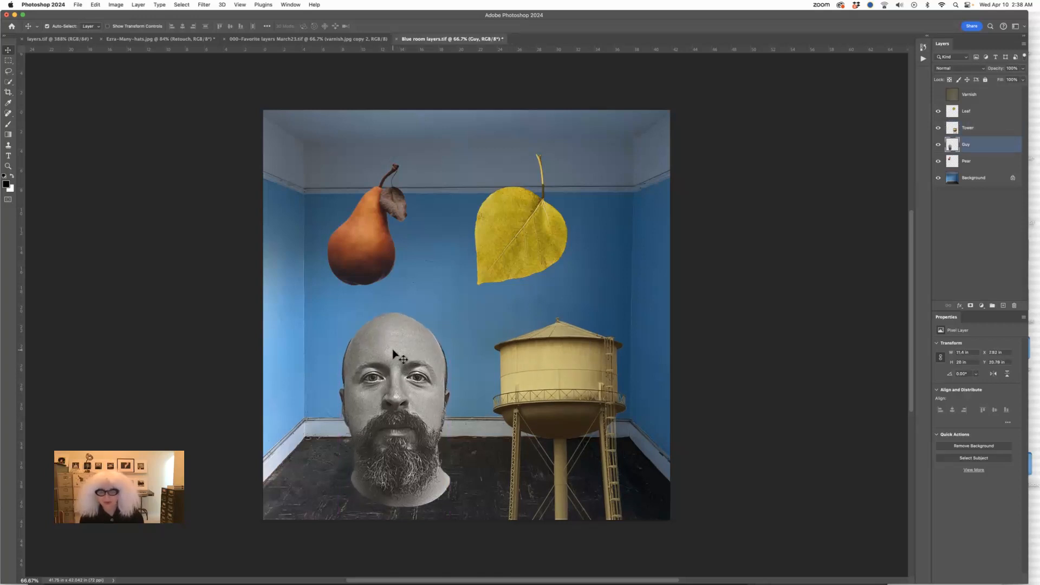
{"action": "left_click_drag", "start_coordinate": [385, 265], "coordinate": [407, 278]}
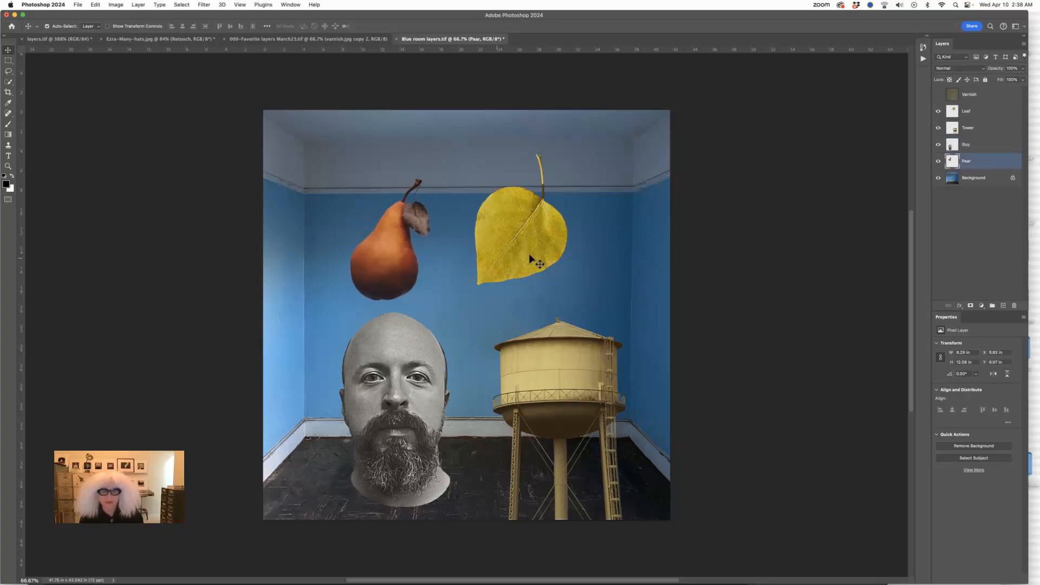
{"action": "left_click", "coordinate": [547, 255]}
{"action": "left_click_drag", "start_coordinate": [547, 255], "coordinate": [550, 262]}
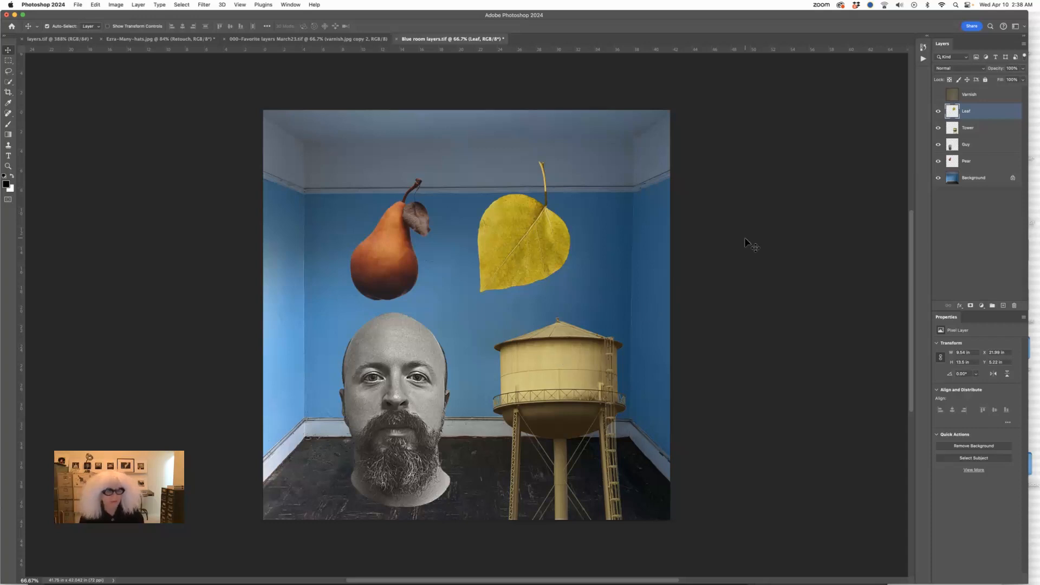
Show the Varnish layer, try to move the objects beneath it directly on the canvas, and turn off Auto-Select
{"action": "left_click", "coordinate": [939, 95]}
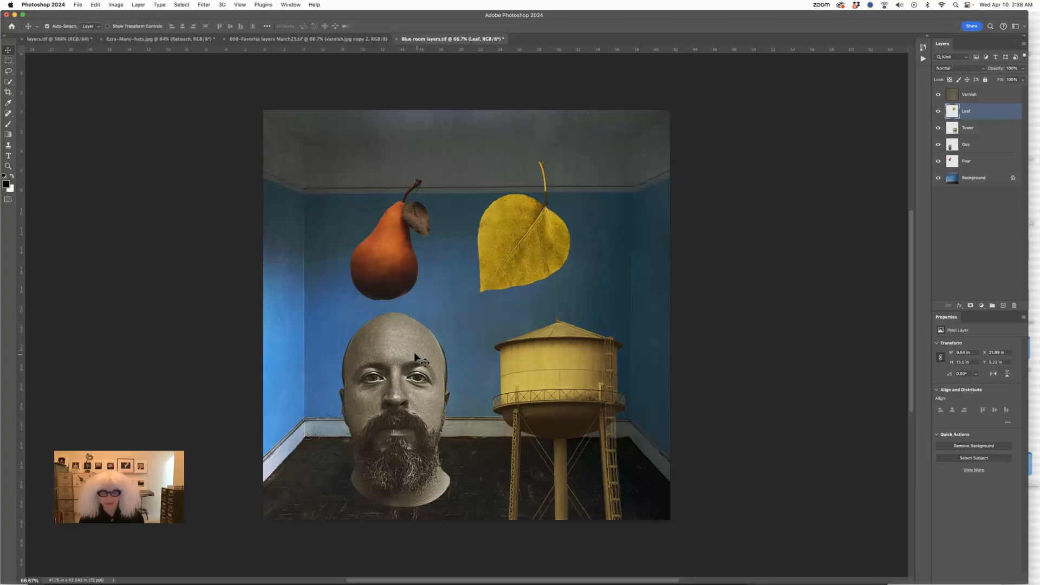
{"action": "key", "text": "alt+bracketright"}
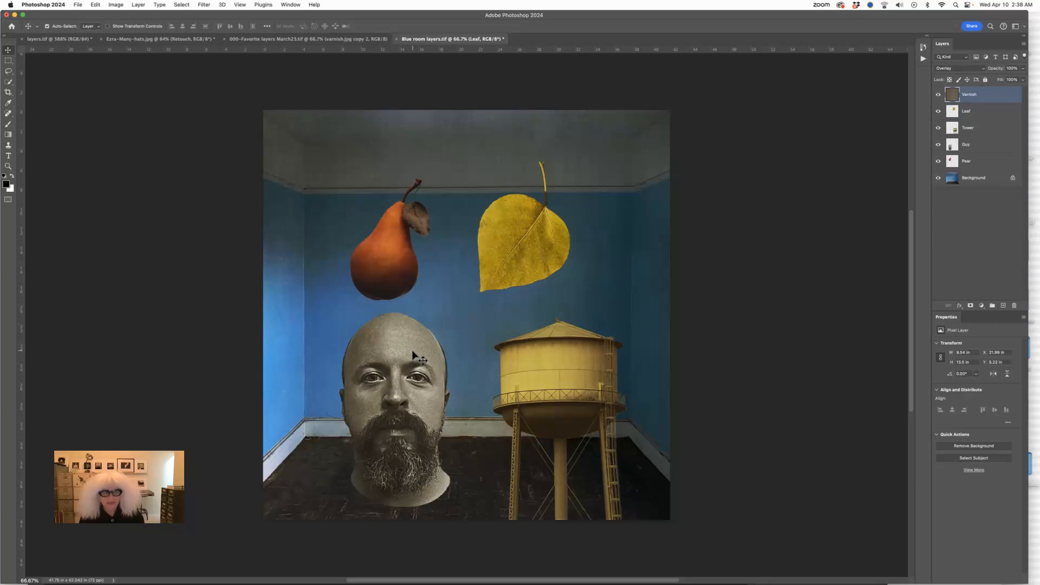
{"action": "mouse_move", "coordinate": [413, 355]}
{"action": "left_mouse_down"}
{"action": "mouse_move", "coordinate": [531, 355]}
{"action": "mouse_move", "coordinate": [414, 355]}
{"action": "left_mouse_up"}
{"action": "mouse_move", "coordinate": [520, 284]}
{"action": "left_mouse_down"}
{"action": "mouse_move", "coordinate": [548, 285]}
{"action": "mouse_move", "coordinate": [520, 277]}
{"action": "left_mouse_up"}
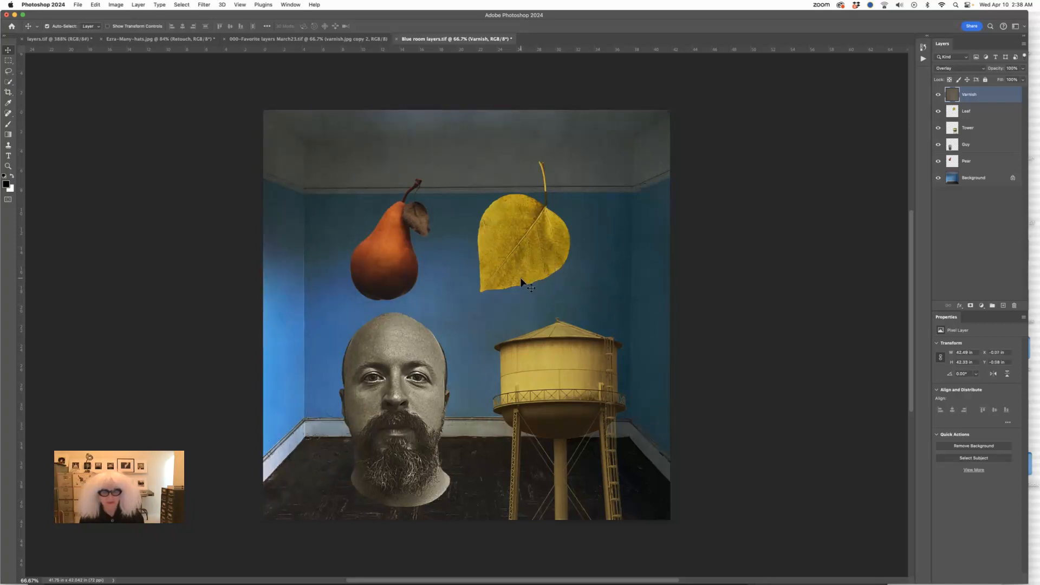
{"action": "left_click_drag", "start_coordinate": [550, 359], "coordinate": [399, 276]}
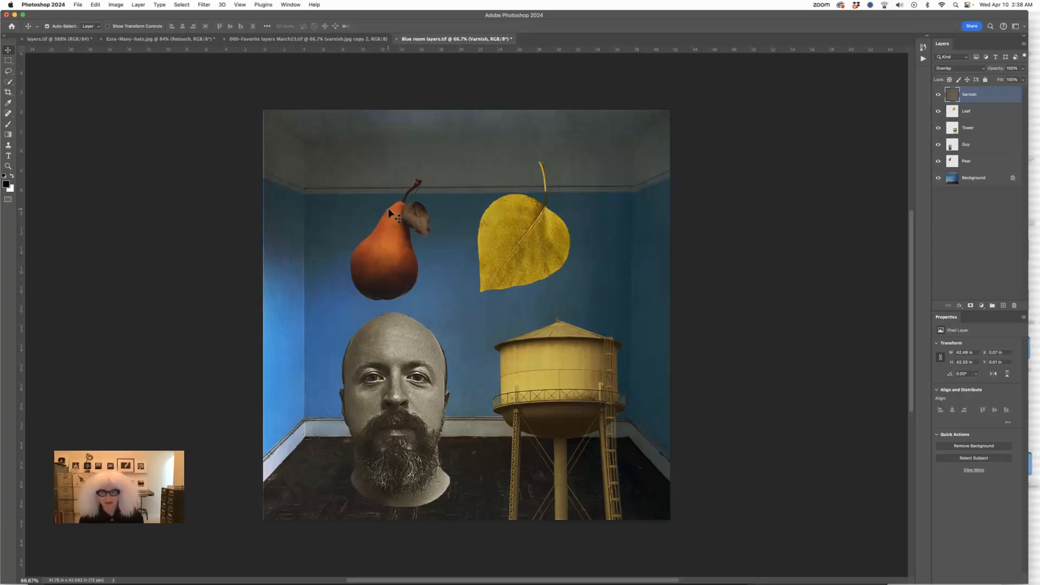
{"action": "left_click_drag", "start_coordinate": [366, 203], "coordinate": [364, 202]}
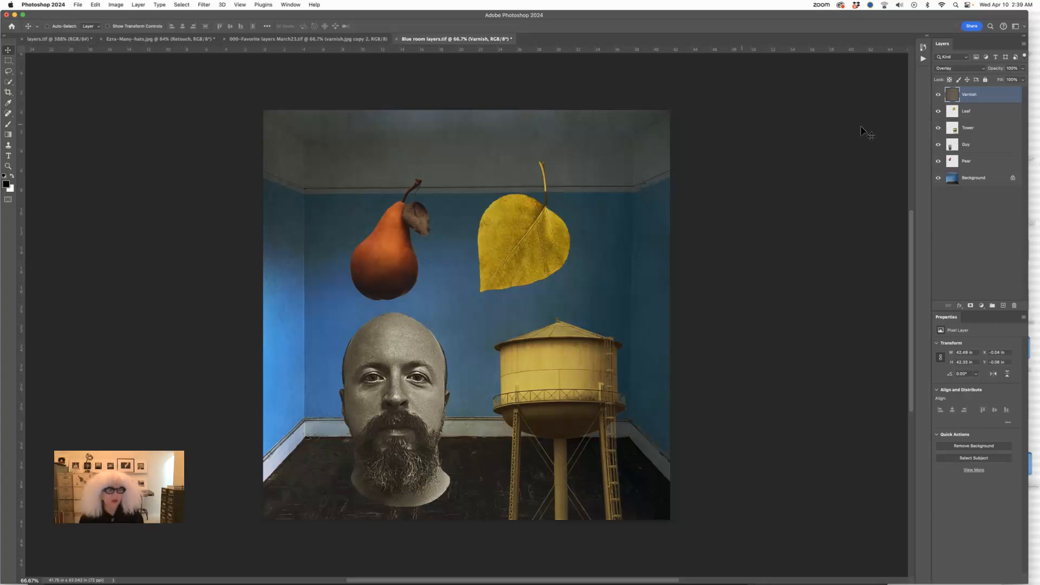
Using their own layers, move the leaf up and right, the head slightly down and left, and the tower slightly down and right
{"action": "left_click", "coordinate": [975, 116]}
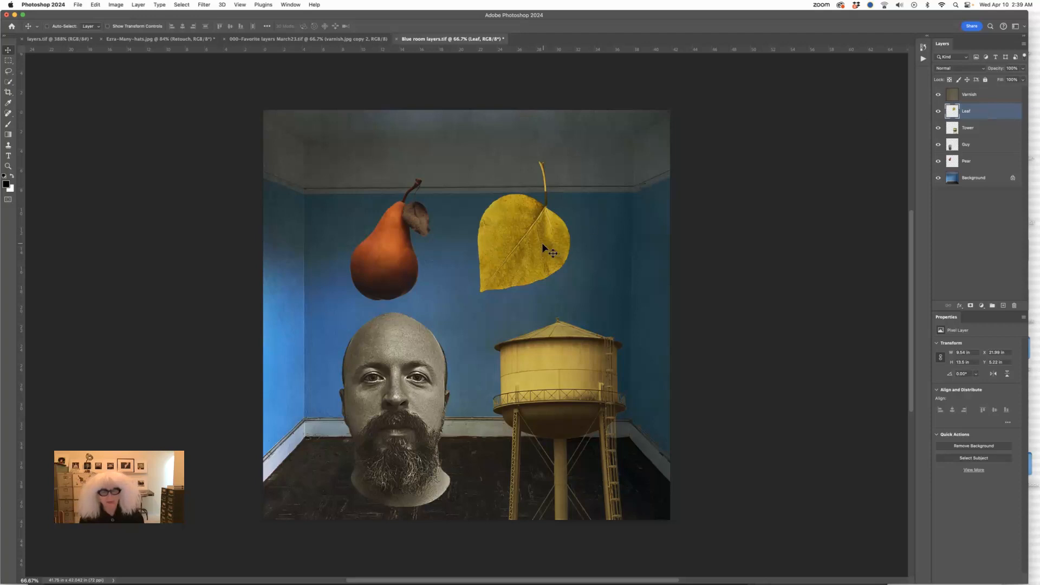
{"action": "left_click_drag", "start_coordinate": [544, 245], "coordinate": [568, 225]}
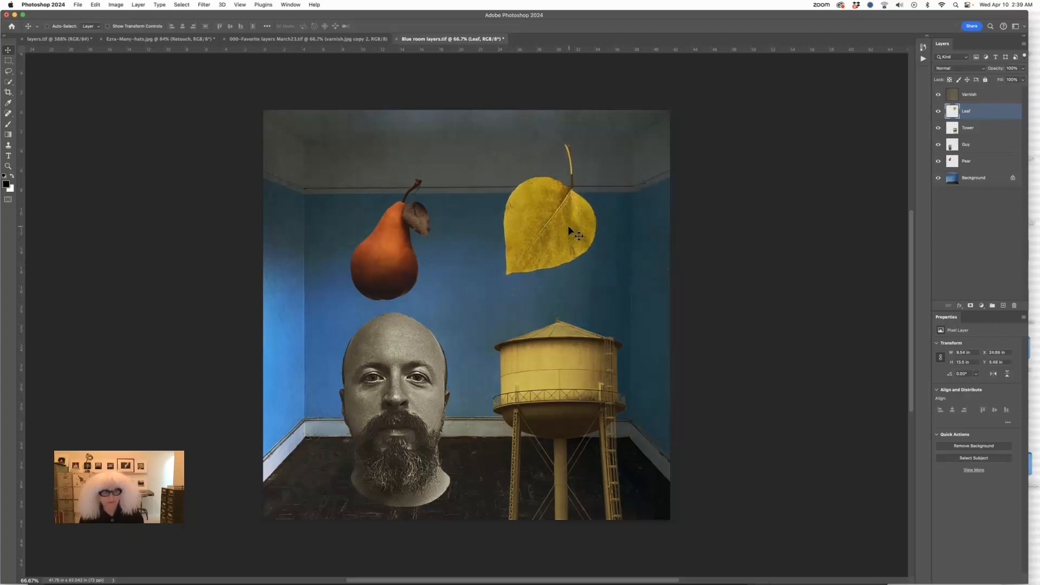
{"action": "left_click", "coordinate": [990, 145]}
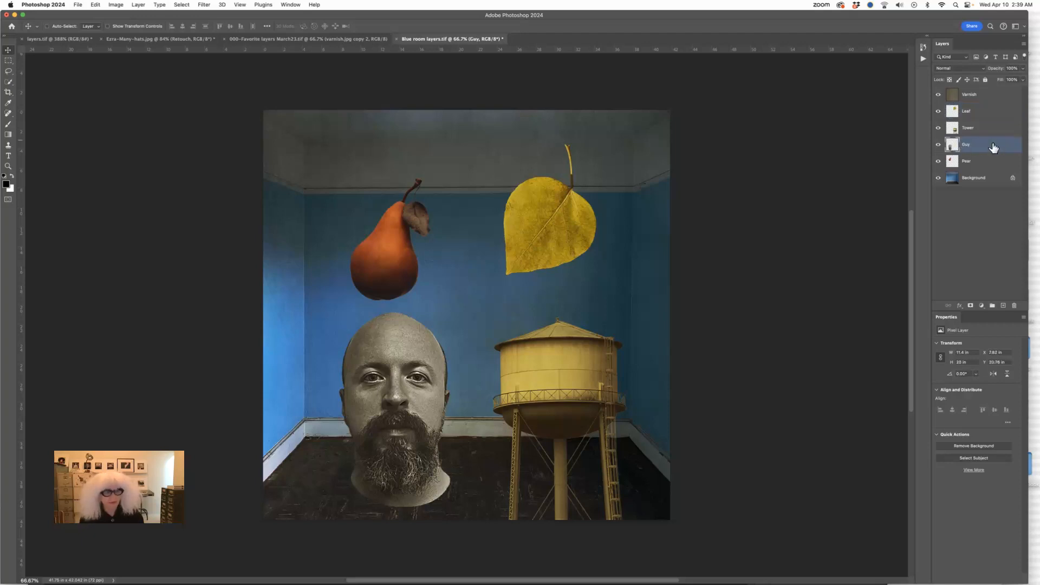
{"action": "mouse_move", "coordinate": [373, 404]}
{"action": "left_mouse_down"}
{"action": "mouse_move", "coordinate": [360, 388]}
{"action": "mouse_move", "coordinate": [365, 408]}
{"action": "left_mouse_up"}
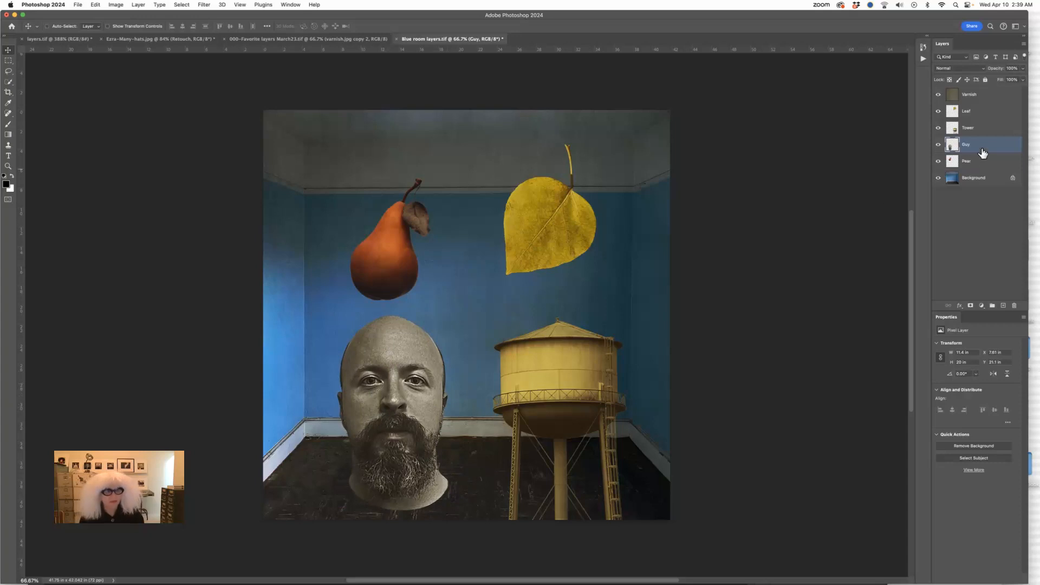
{"action": "left_click", "coordinate": [976, 130]}
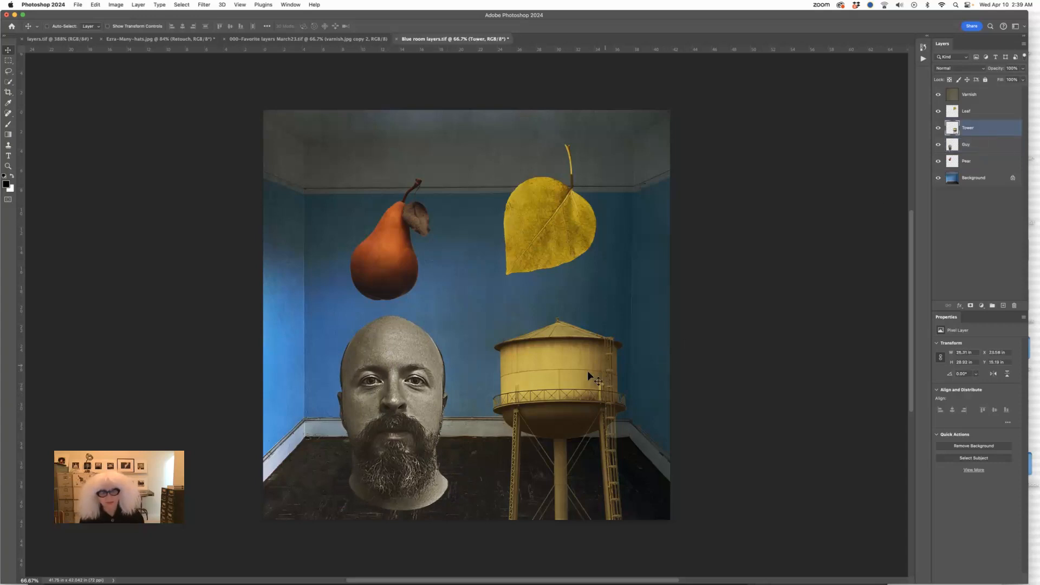
{"action": "mouse_move", "coordinate": [591, 377]}
{"action": "left_mouse_down"}
{"action": "mouse_move", "coordinate": [612, 379]}
{"action": "mouse_move", "coordinate": [594, 381]}
{"action": "left_mouse_up"}
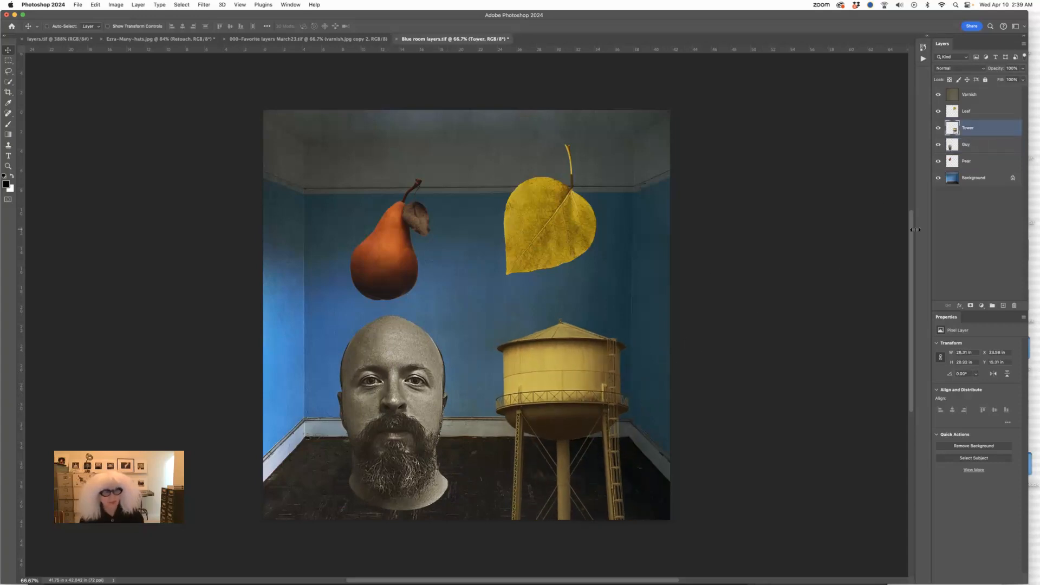
Try to move the locked Background layer, and raise the pear slightly using the Pear layer
{"action": "left_click", "coordinate": [978, 182]}
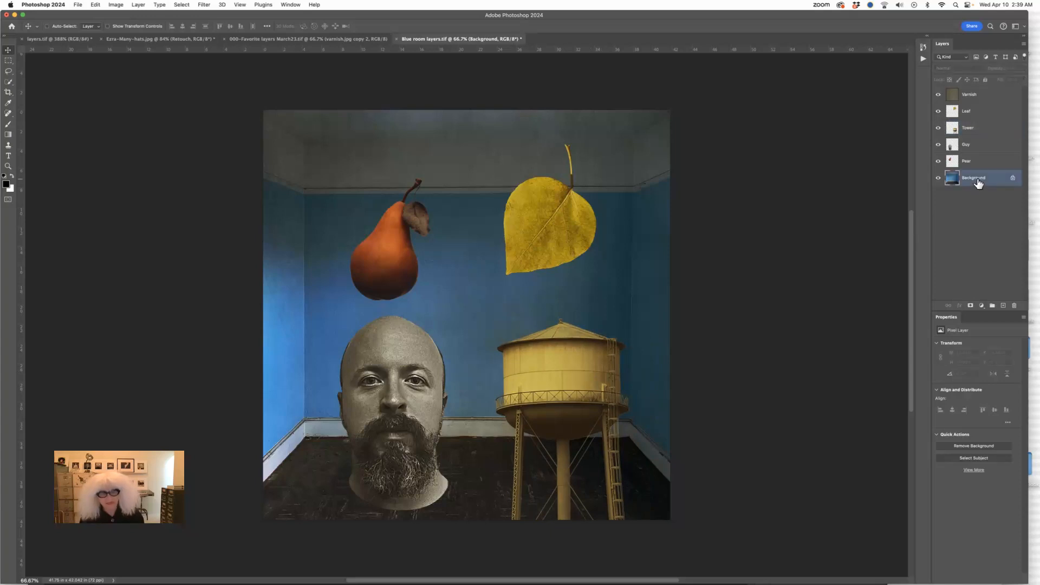
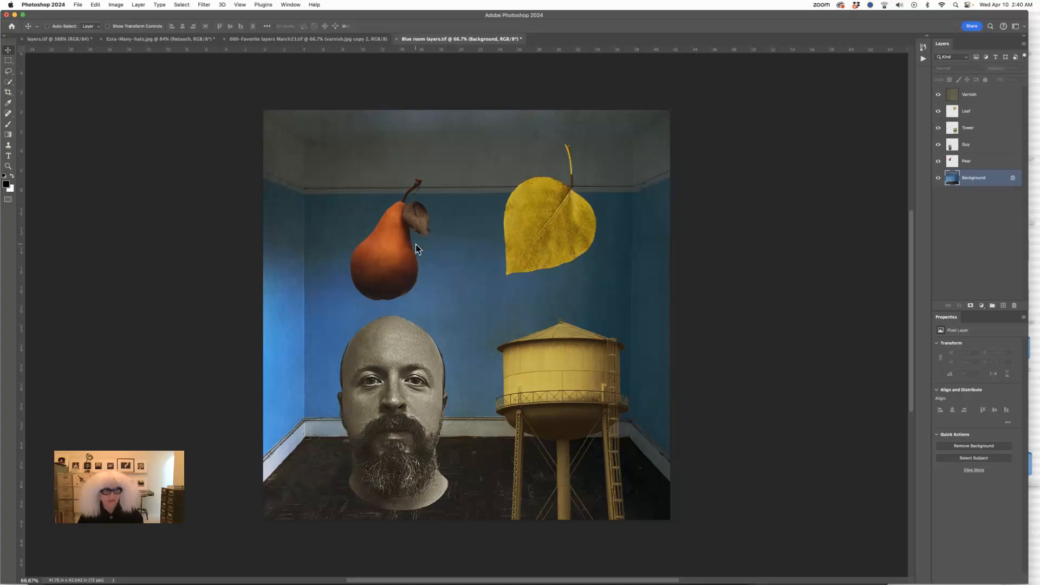
{"action": "left_click_drag", "start_coordinate": [415, 245], "coordinate": [427, 245]}
{"action": "left_click", "coordinate": [518, 200]}
{"action": "left_click", "coordinate": [968, 160]}
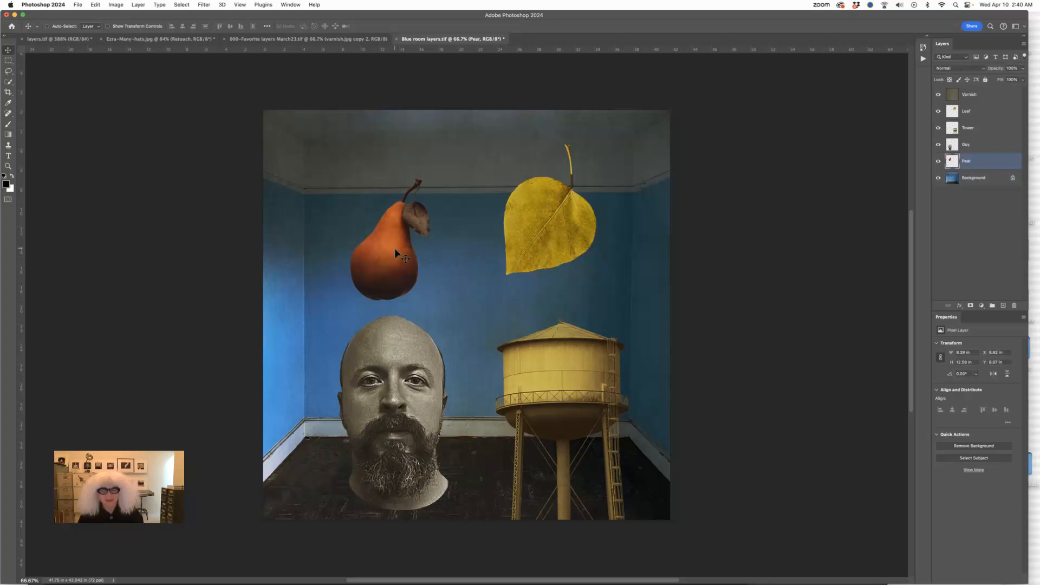
{"action": "mouse_move", "coordinate": [393, 250]}
{"action": "left_mouse_down"}
{"action": "mouse_move", "coordinate": [432, 243]}
{"action": "mouse_move", "coordinate": [392, 244]}
{"action": "left_mouse_up"}
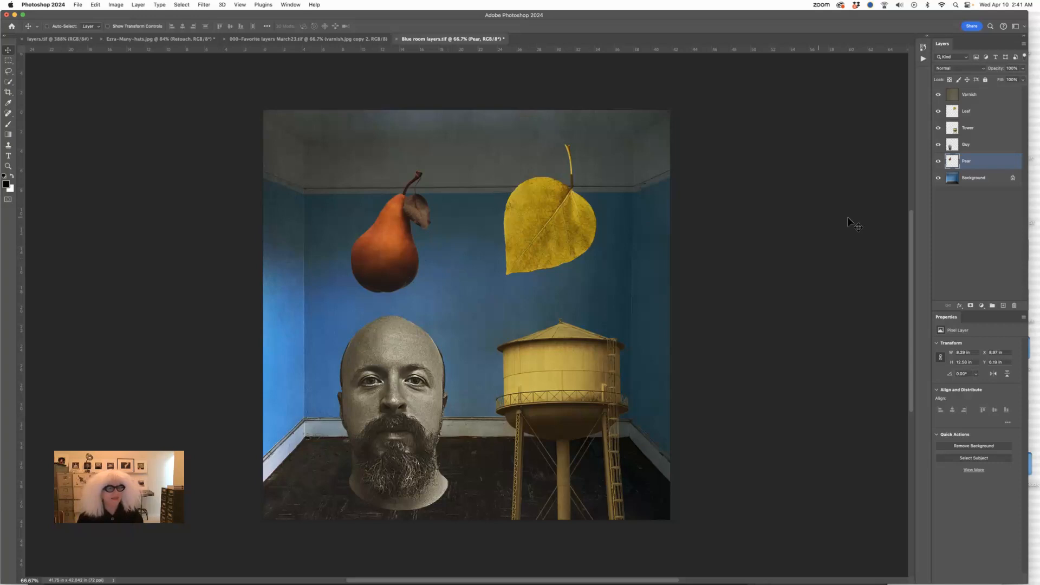
Select the Guy layer and scale the head down proportionally to about 66% with Free Transform
{"action": "left_click", "coordinate": [980, 143]}
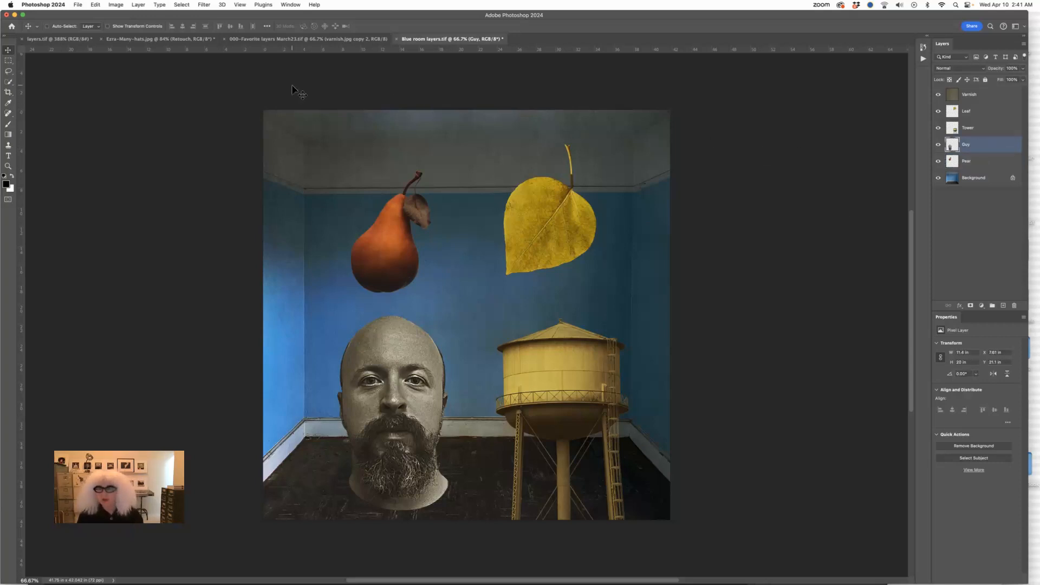
{"action": "left_click", "coordinate": [96, 5]}
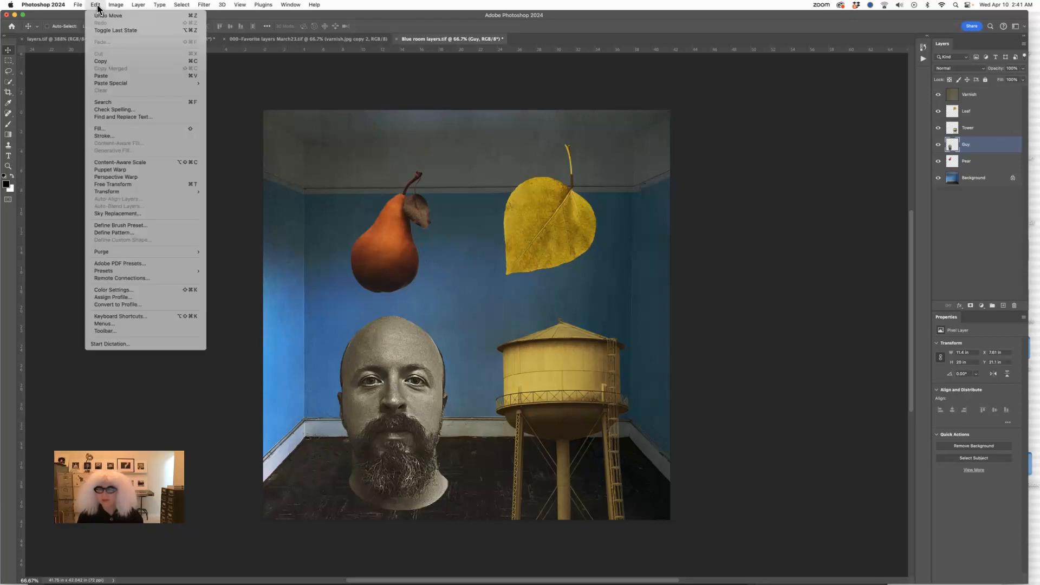
{"action": "left_click", "coordinate": [222, 196]}
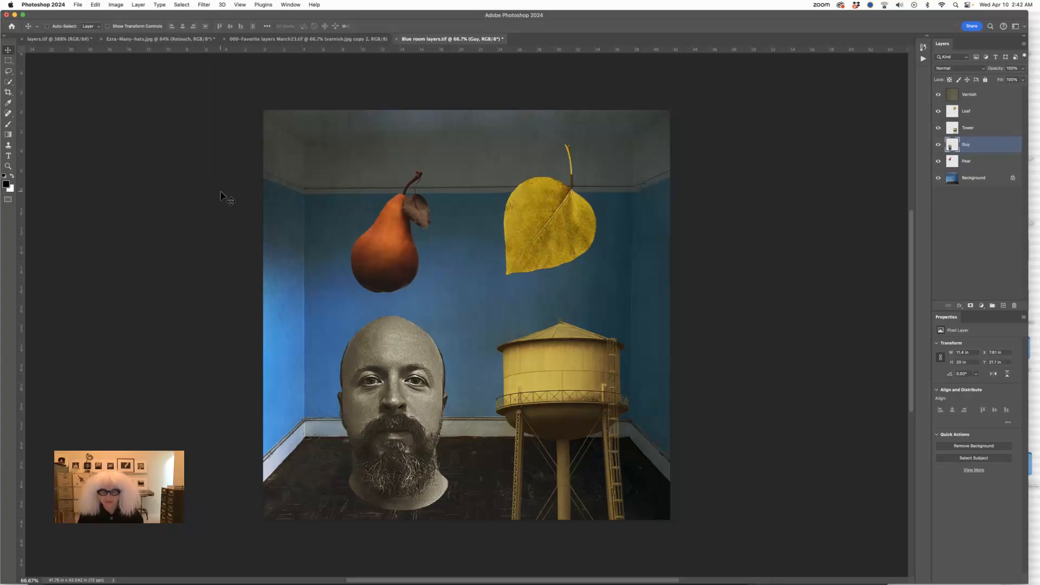
{"action": "key", "text": "super+t"}
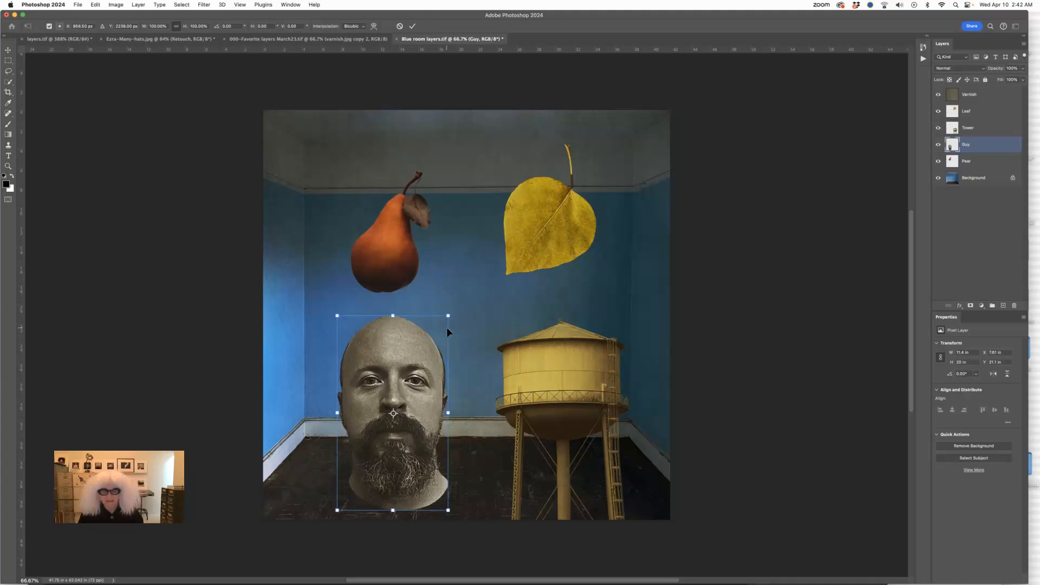
{"action": "left_click_drag", "start_coordinate": [450, 316], "coordinate": [399, 389]}
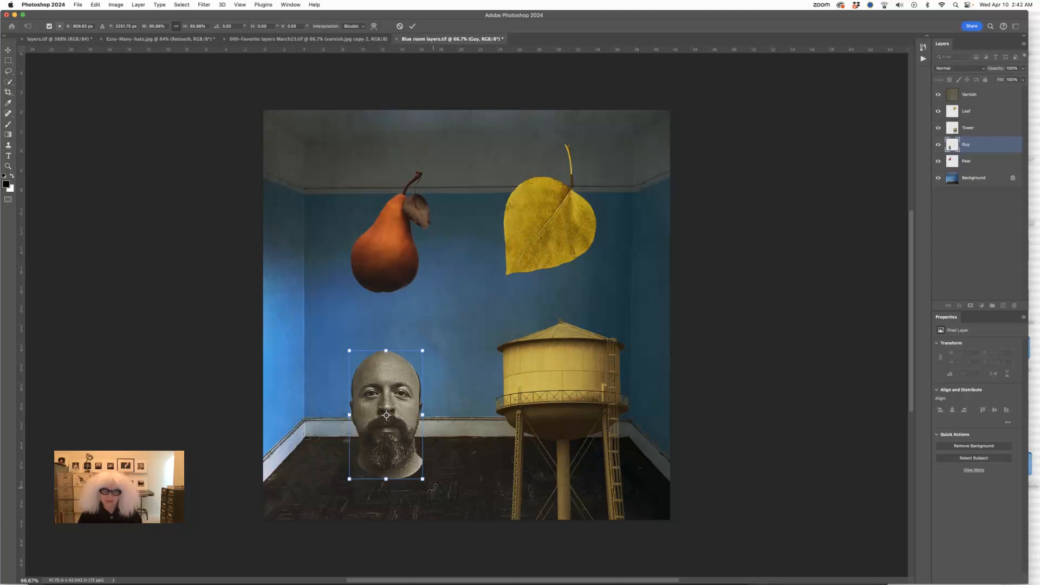
Rotate the head about 1.8° clockwise, and rotate it back around a reference point moved to just above the head
{"action": "mouse_move", "coordinate": [434, 488]}
{"action": "left_mouse_down"}
{"action": "mouse_move", "coordinate": [376, 502]}
{"action": "mouse_move", "coordinate": [358, 495]}
{"action": "mouse_move", "coordinate": [423, 488]}
{"action": "mouse_move", "coordinate": [451, 470]}
{"action": "mouse_move", "coordinate": [413, 490]}
{"action": "mouse_move", "coordinate": [434, 492]}
{"action": "mouse_move", "coordinate": [410, 495]}
{"action": "mouse_move", "coordinate": [435, 492]}
{"action": "mouse_move", "coordinate": [320, 460]}
{"action": "mouse_move", "coordinate": [425, 492]}
{"action": "mouse_move", "coordinate": [428, 484]}
{"action": "left_mouse_up"}
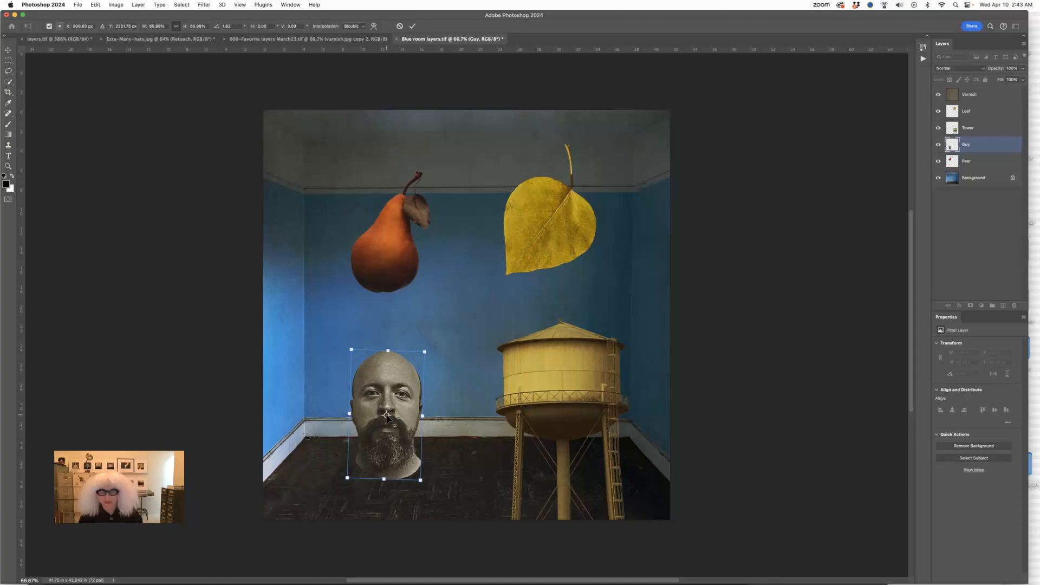
{"action": "left_click_drag", "start_coordinate": [387, 416], "coordinate": [389, 327]}
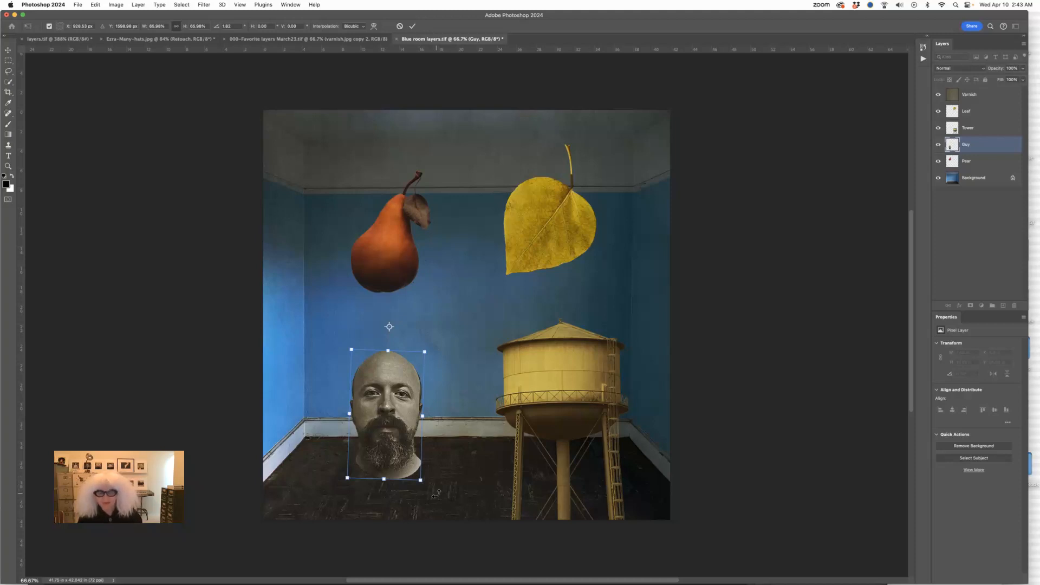
{"action": "mouse_move", "coordinate": [436, 494]}
{"action": "left_mouse_down"}
{"action": "mouse_move", "coordinate": [476, 491]}
{"action": "mouse_move", "coordinate": [384, 500]}
{"action": "mouse_move", "coordinate": [484, 498]}
{"action": "mouse_move", "coordinate": [368, 491]}
{"action": "mouse_move", "coordinate": [602, 389]}
{"action": "mouse_move", "coordinate": [623, 311]}
{"action": "mouse_move", "coordinate": [574, 241]}
{"action": "mouse_move", "coordinate": [477, 460]}
{"action": "mouse_move", "coordinate": [441, 492]}
{"action": "left_mouse_up"}
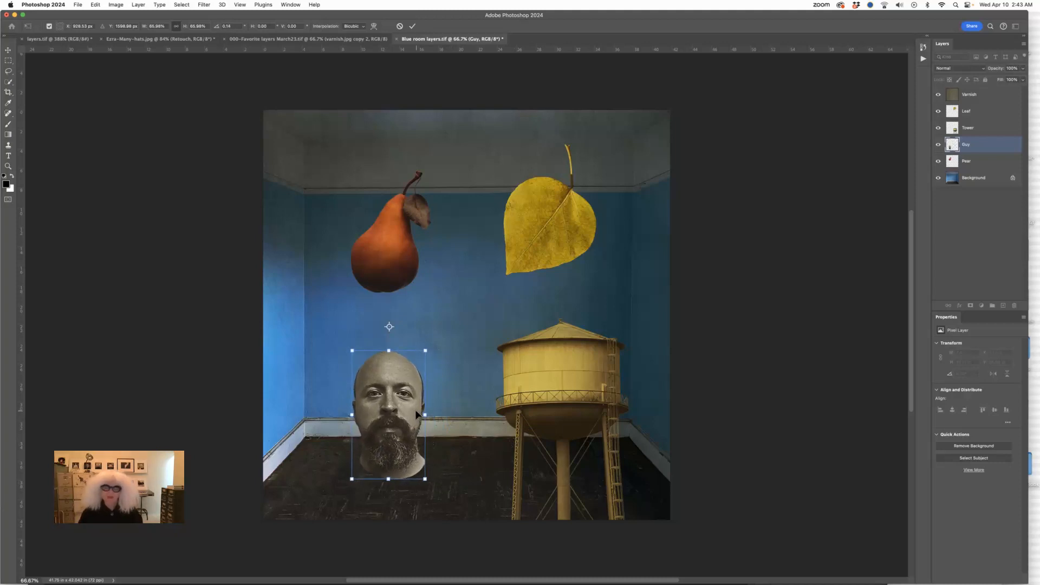
Apply a Perspective transform to the head so its top narrows sharply toward the centre, and raise it slightly
{"action": "right_click", "coordinate": [410, 382]}
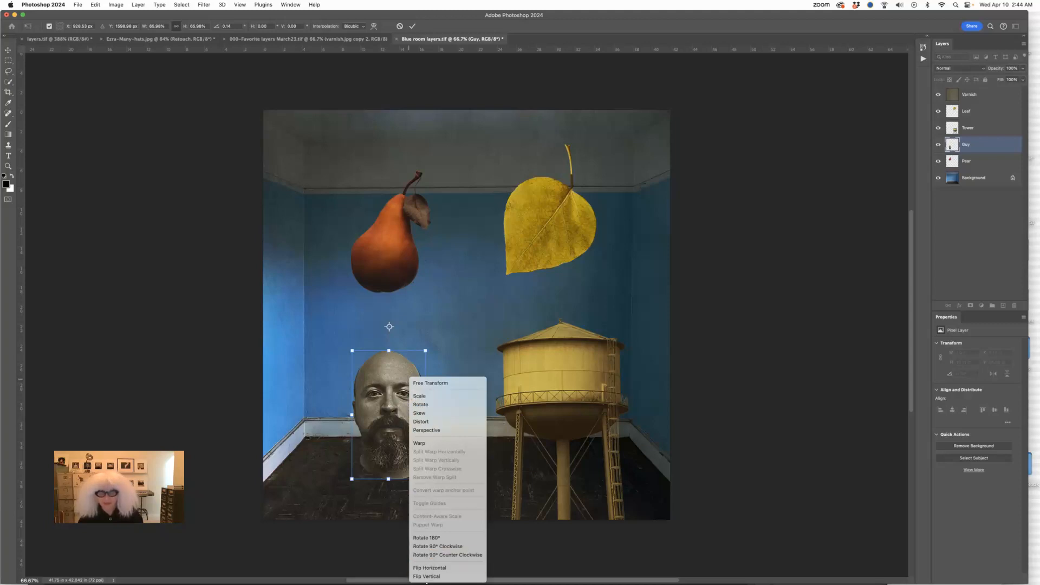
{"action": "left_click", "coordinate": [440, 430]}
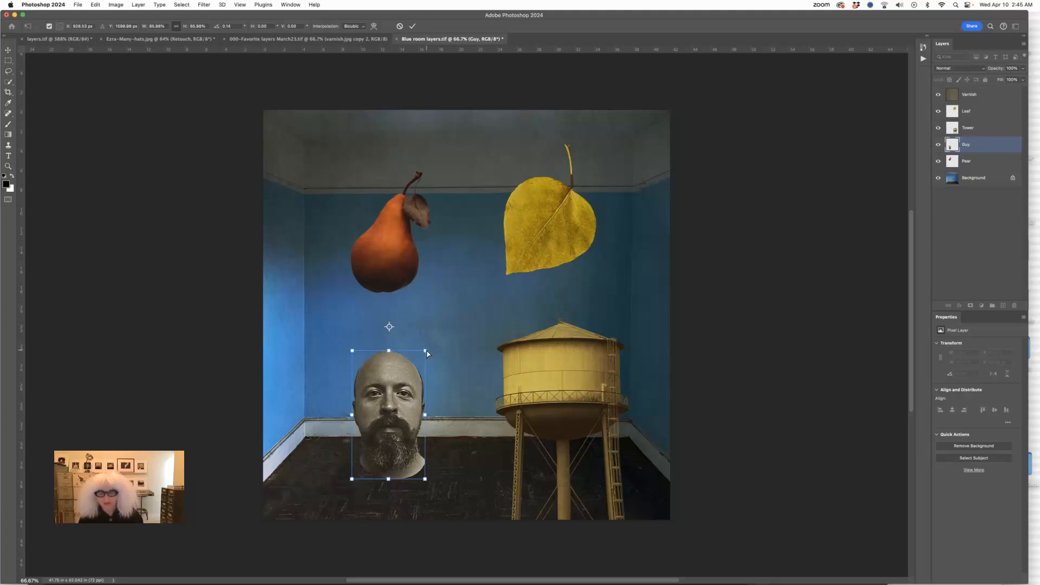
{"action": "left_click_drag", "start_coordinate": [426, 352], "coordinate": [397, 362]}
{"action": "mouse_move", "coordinate": [426, 473]}
{"action": "left_mouse_down"}
{"action": "mouse_move", "coordinate": [465, 478]}
{"action": "mouse_move", "coordinate": [447, 485]}
{"action": "mouse_move", "coordinate": [421, 469]}
{"action": "left_mouse_up"}
{"action": "mouse_move", "coordinate": [401, 341]}
{"action": "left_mouse_down"}
{"action": "mouse_move", "coordinate": [410, 345]}
{"action": "mouse_move", "coordinate": [400, 341]}
{"action": "left_mouse_up"}
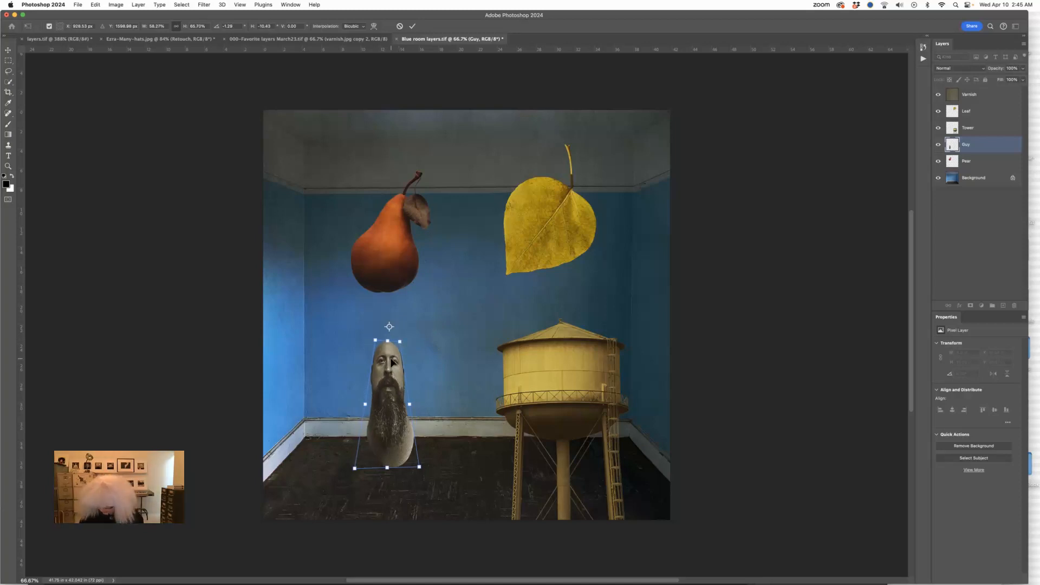
Warp the head so both cheeks bulge outward at the middle, and nudge the forehead slightly down
{"action": "right_click", "coordinate": [393, 362]}
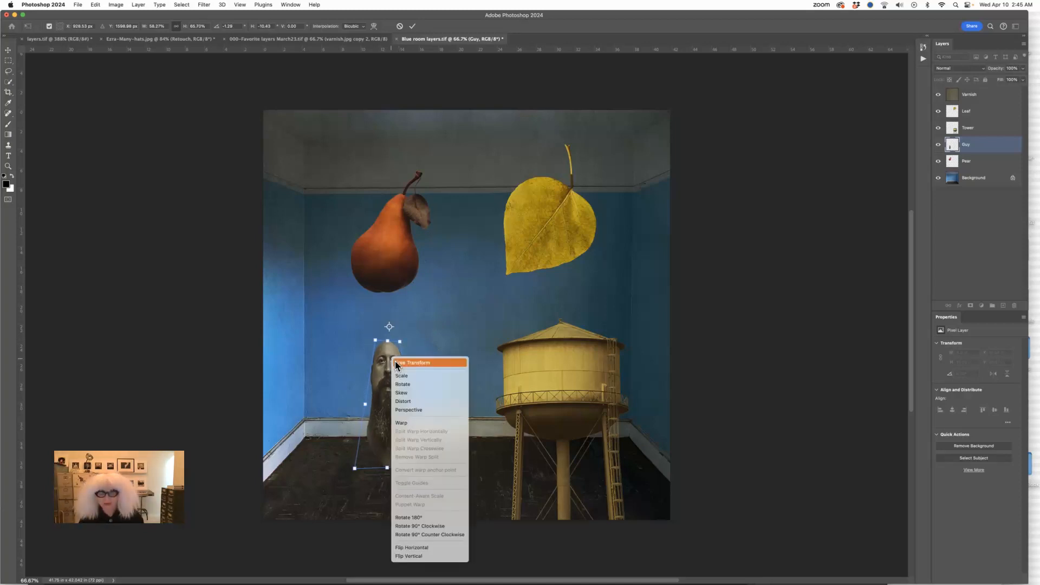
{"action": "left_click", "coordinate": [402, 422]}
{"action": "left_click_drag", "start_coordinate": [407, 396], "coordinate": [470, 390]}
{"action": "left_click_drag", "start_coordinate": [372, 400], "coordinate": [325, 397]}
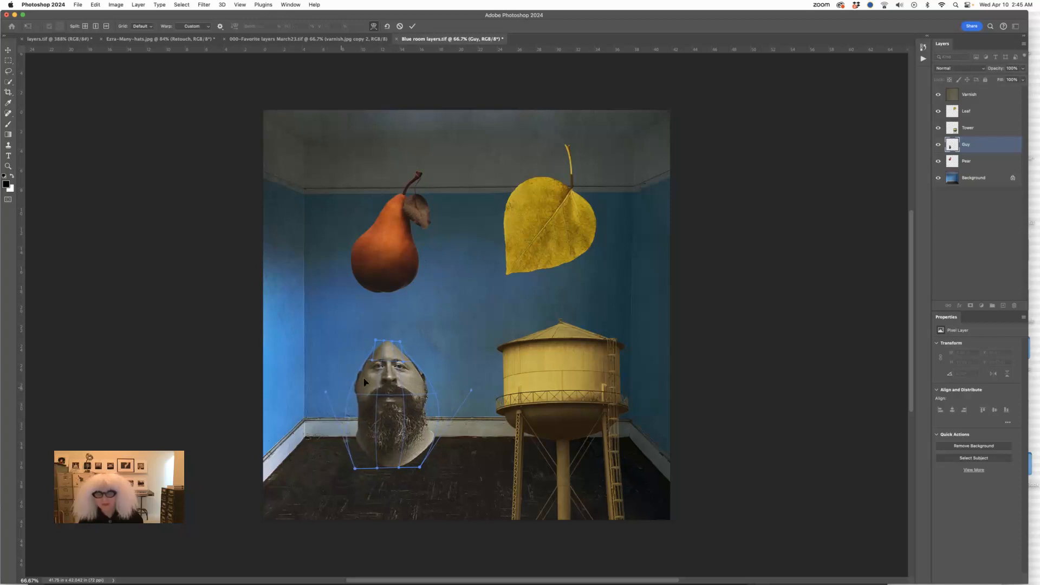
{"action": "mouse_move", "coordinate": [389, 342]}
{"action": "left_mouse_down"}
{"action": "mouse_move", "coordinate": [388, 329]}
{"action": "mouse_move", "coordinate": [389, 344]}
{"action": "left_mouse_up"}
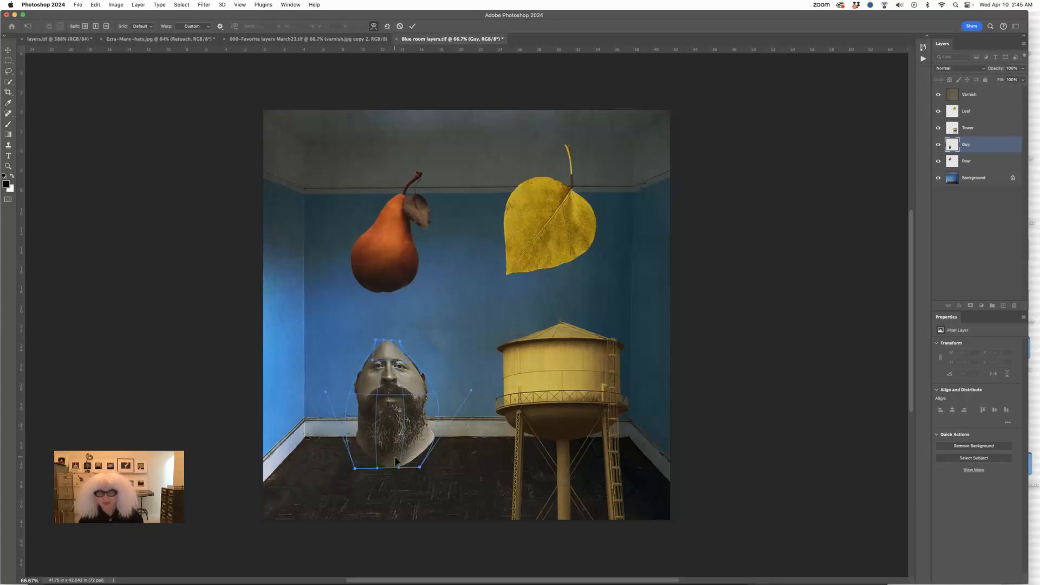
Flip the warped head horizontally and vertically
{"action": "right_click", "coordinate": [393, 414]}
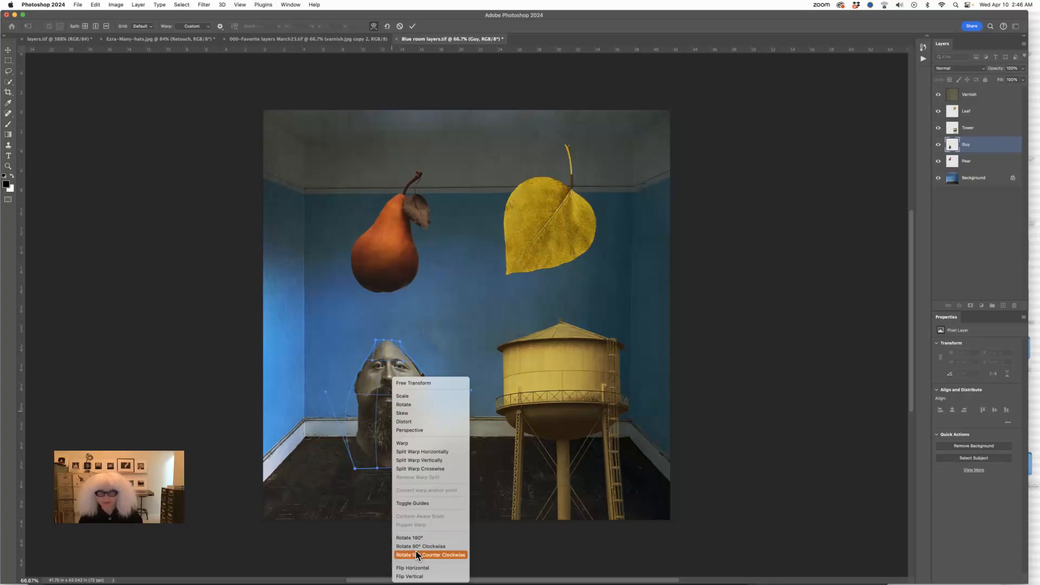
{"action": "left_click", "coordinate": [413, 569]}
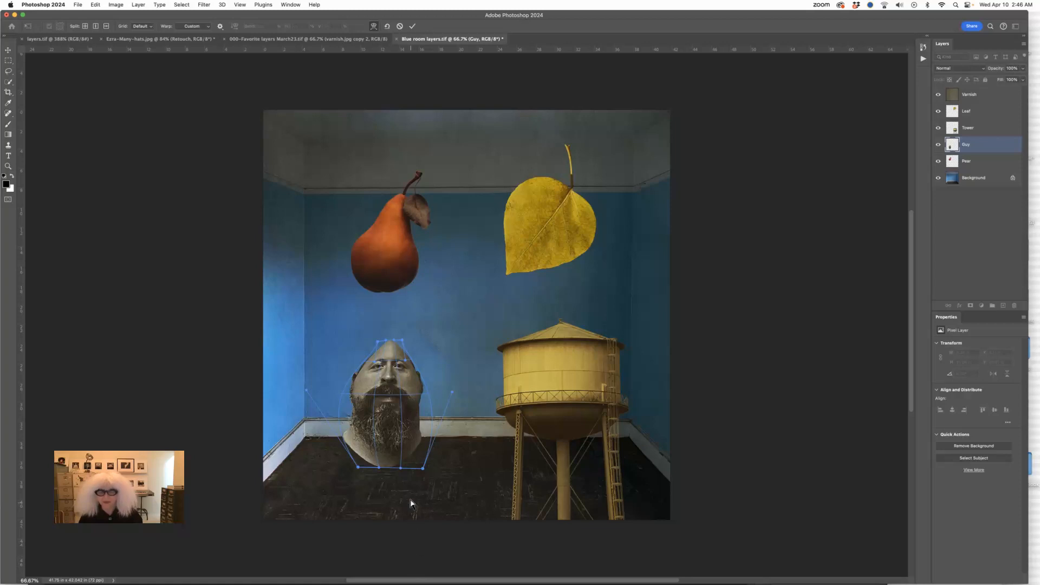
{"action": "right_click", "coordinate": [403, 427]}
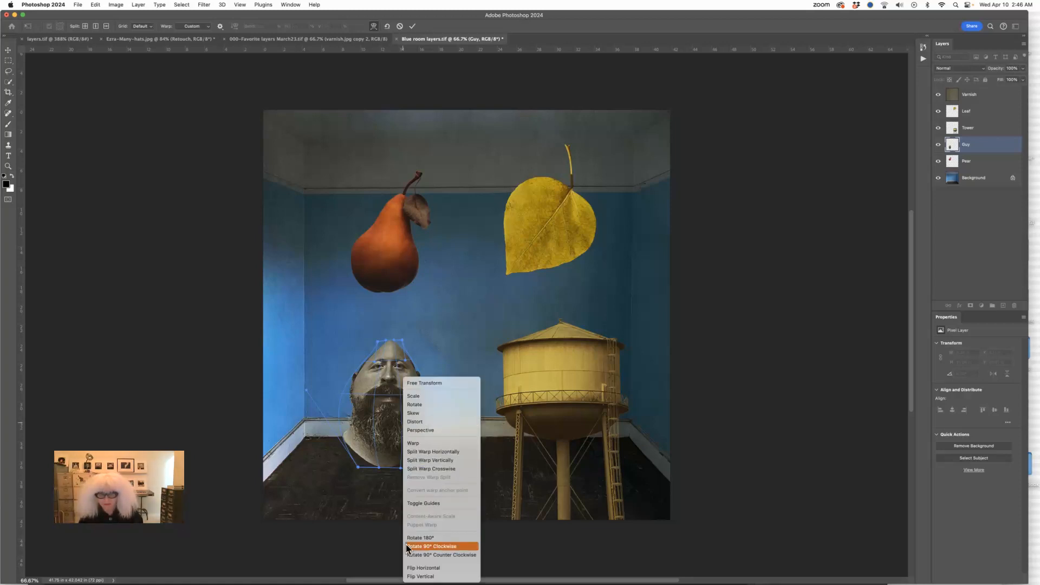
{"action": "left_click", "coordinate": [414, 577]}
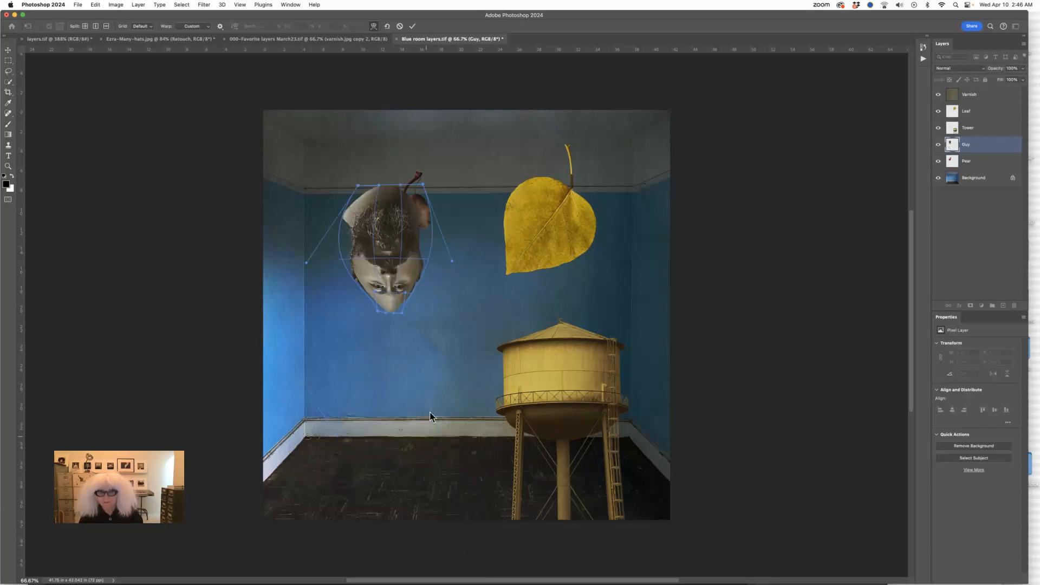
Warp the upside-down head's beard and forehead further, and cancel the whole transform
{"action": "left_click_drag", "start_coordinate": [398, 247], "coordinate": [389, 226]}
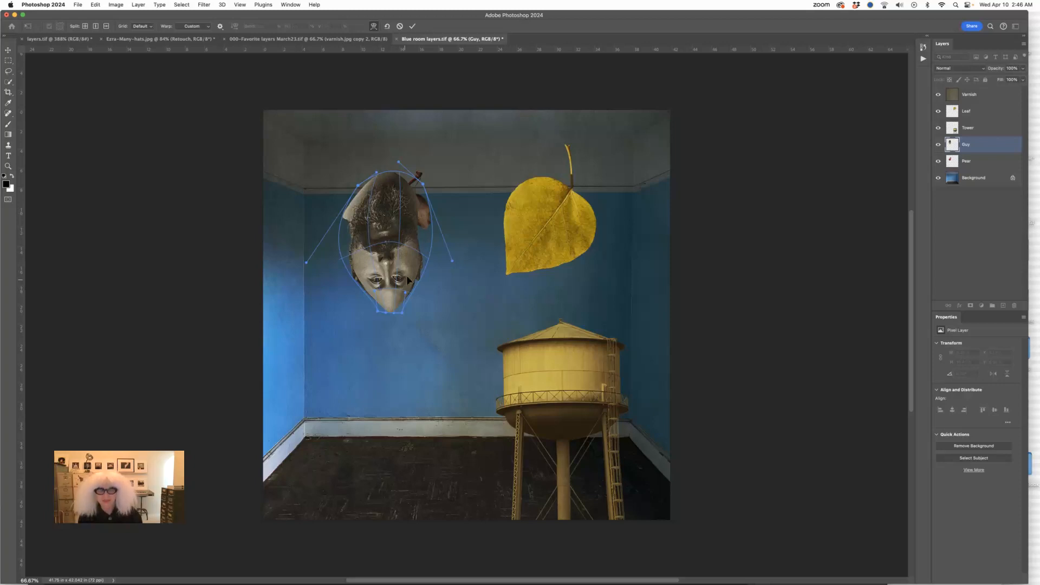
{"action": "left_click_drag", "start_coordinate": [390, 229], "coordinate": [398, 236]}
{"action": "mouse_move", "coordinate": [388, 300]}
{"action": "left_mouse_down"}
{"action": "mouse_move", "coordinate": [389, 326]}
{"action": "mouse_move", "coordinate": [387, 285]}
{"action": "left_mouse_up"}
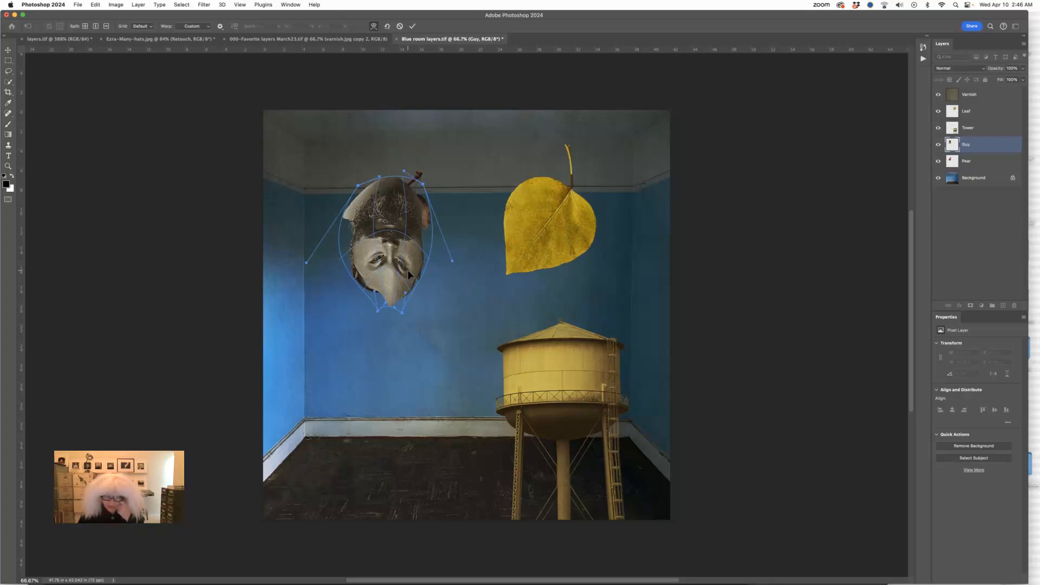
{"action": "key", "text": "Escape"}
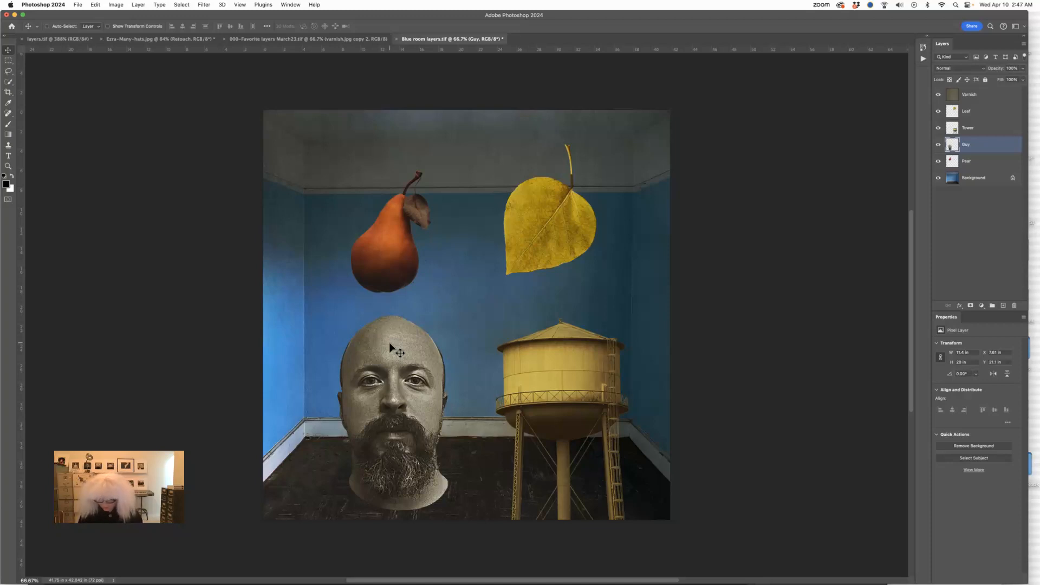
Flip the head vertically with Free Transform, move it slightly up, and apply the transform
{"action": "key", "text": "super"}
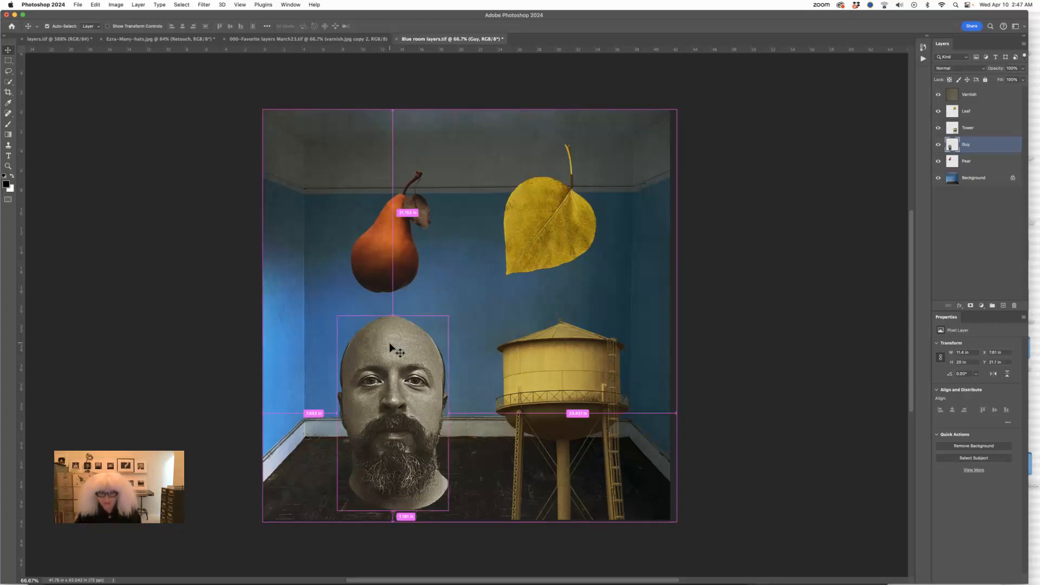
{"action": "key", "text": "super+t"}
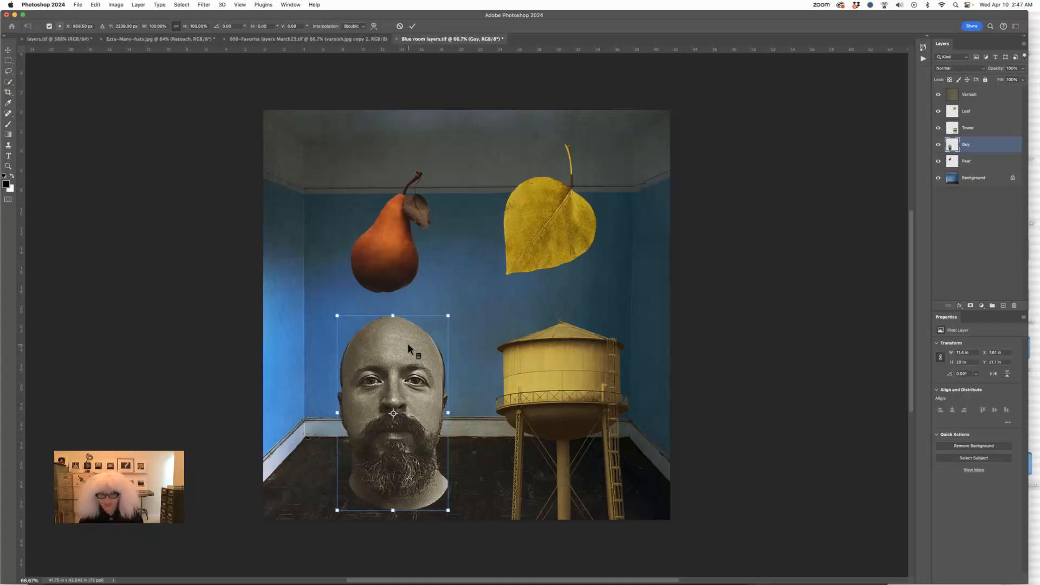
{"action": "right_click", "coordinate": [408, 343]}
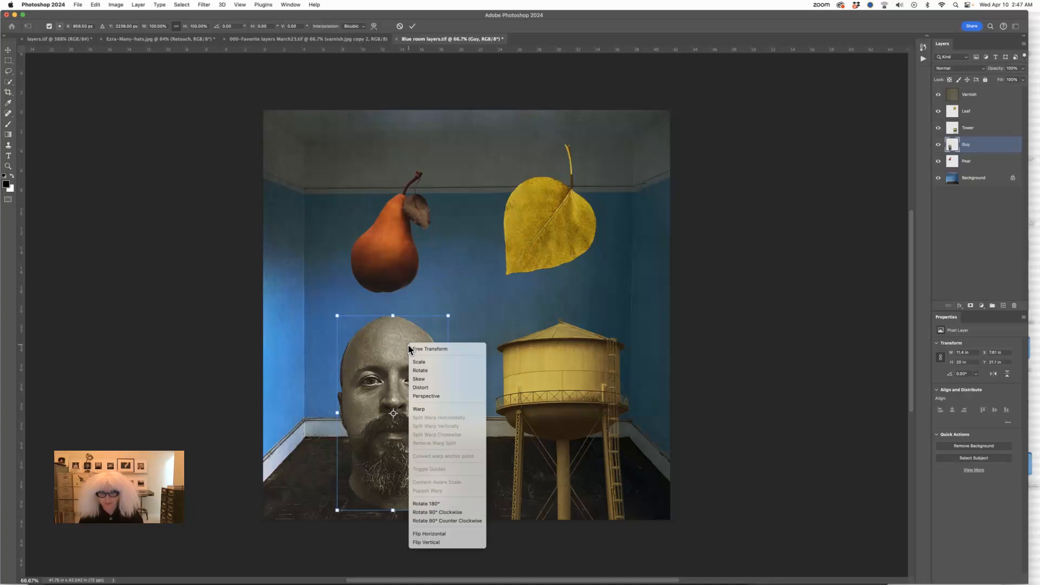
{"action": "left_click", "coordinate": [420, 534]}
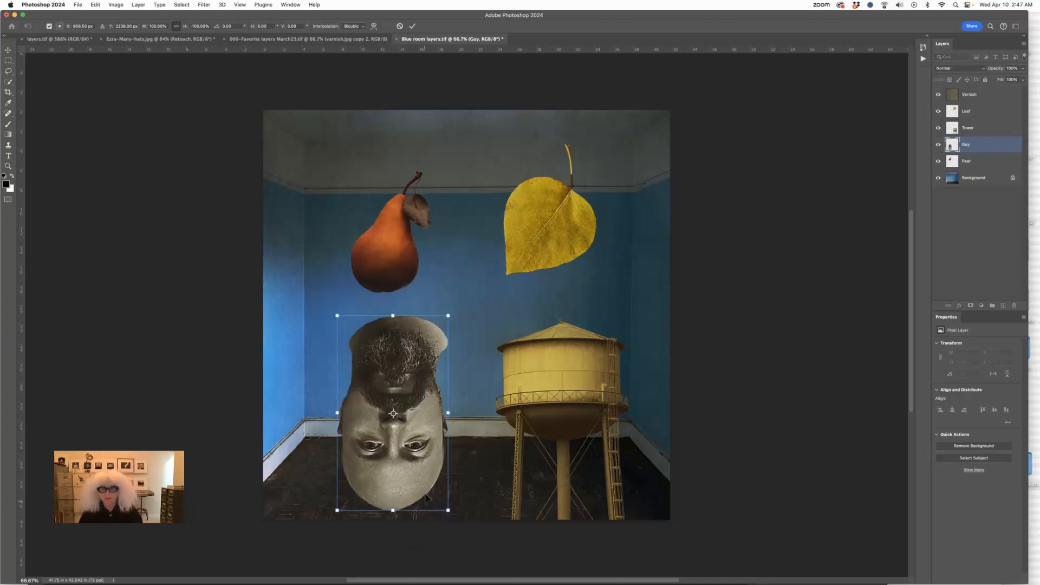
{"action": "left_click_drag", "start_coordinate": [417, 467], "coordinate": [415, 448]}
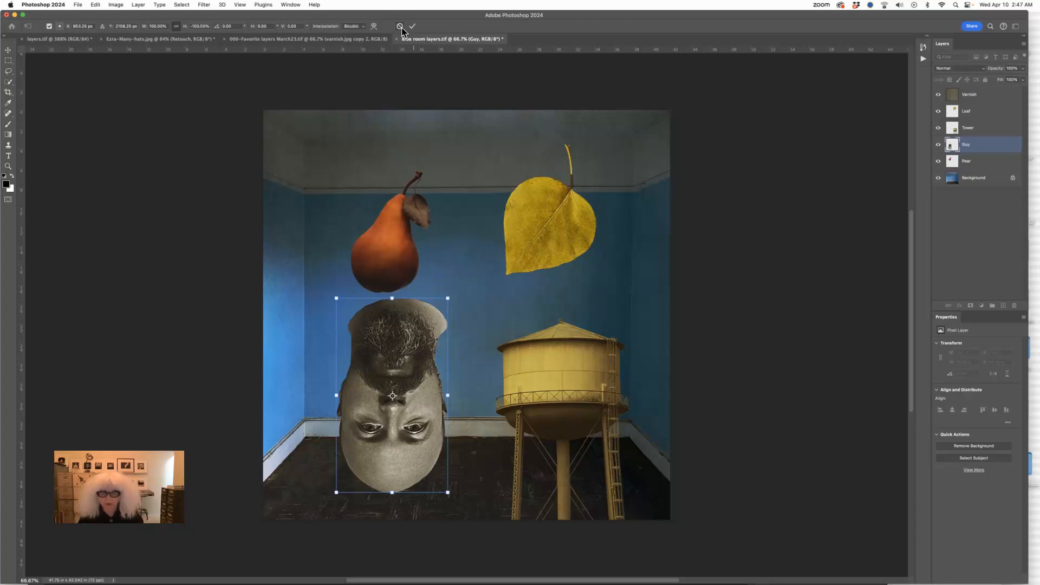
{"action": "key", "text": "Return"}
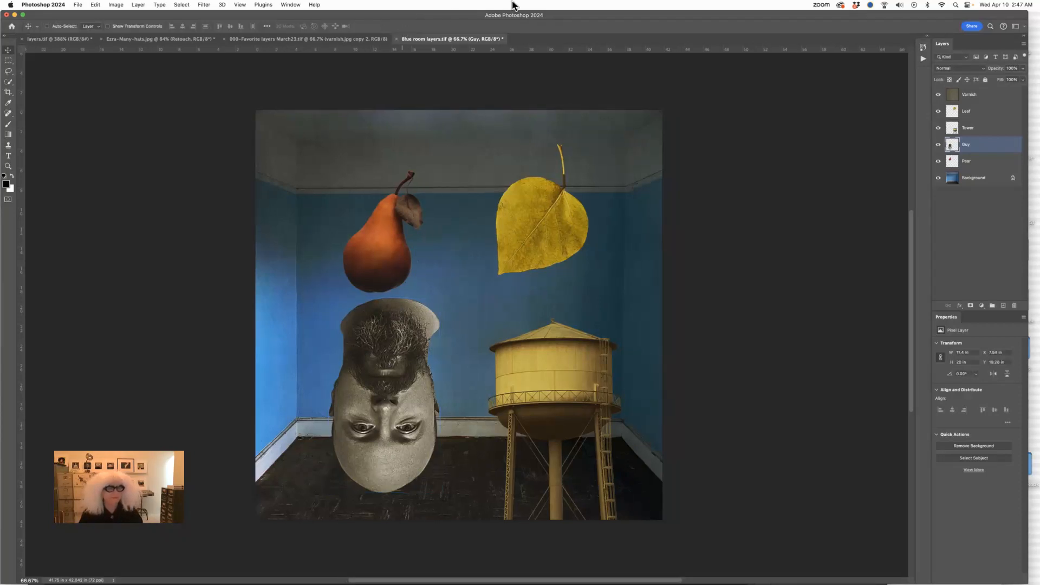
Revert the head's Free Transform by returning to the last Move state in the history
{"action": "left_click", "coordinate": [922, 49]}
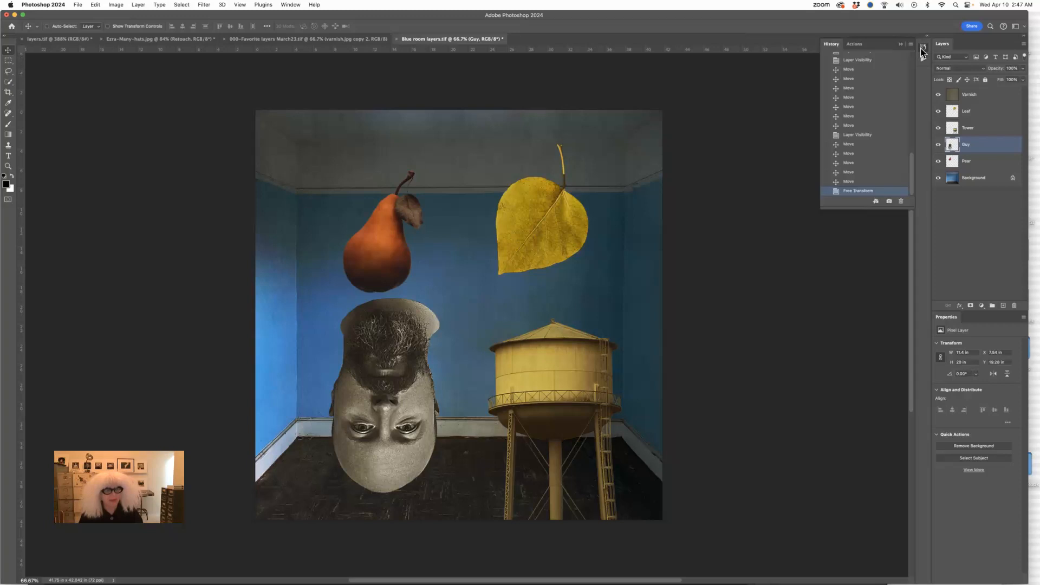
{"action": "left_click", "coordinate": [864, 182]}
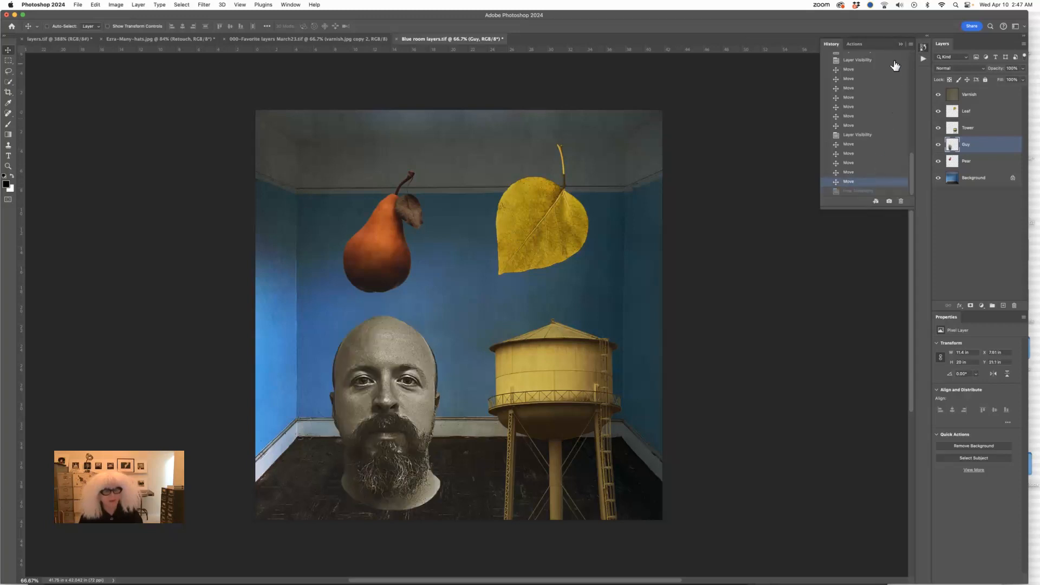
{"action": "left_click", "coordinate": [902, 46]}
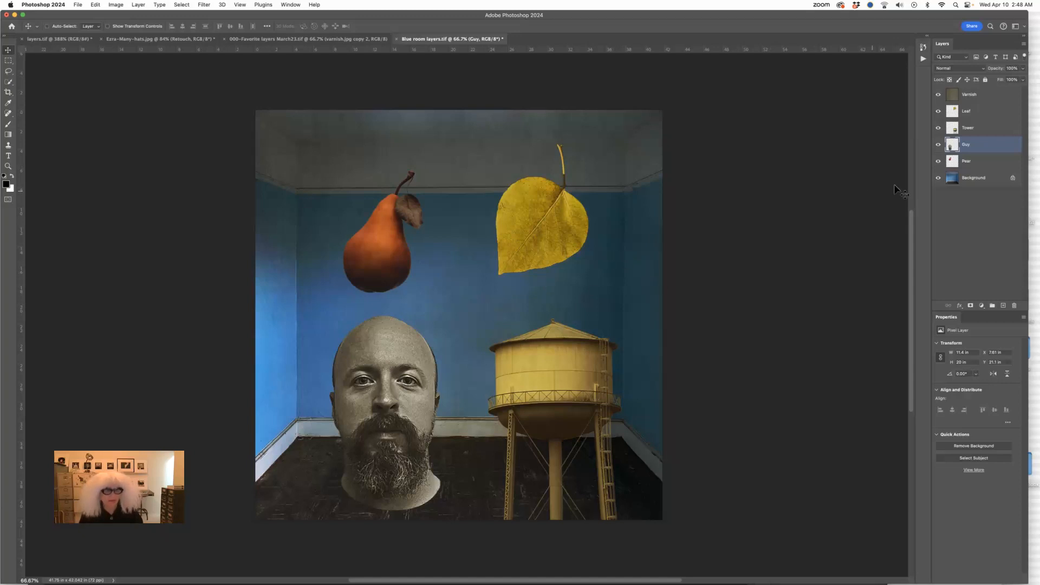
Free Transform the Leaf, Guy and Pear layers together, scaling them to about 55% with a slight clockwise rotation, and apply it
{"action": "left_click", "coordinate": [974, 112]}
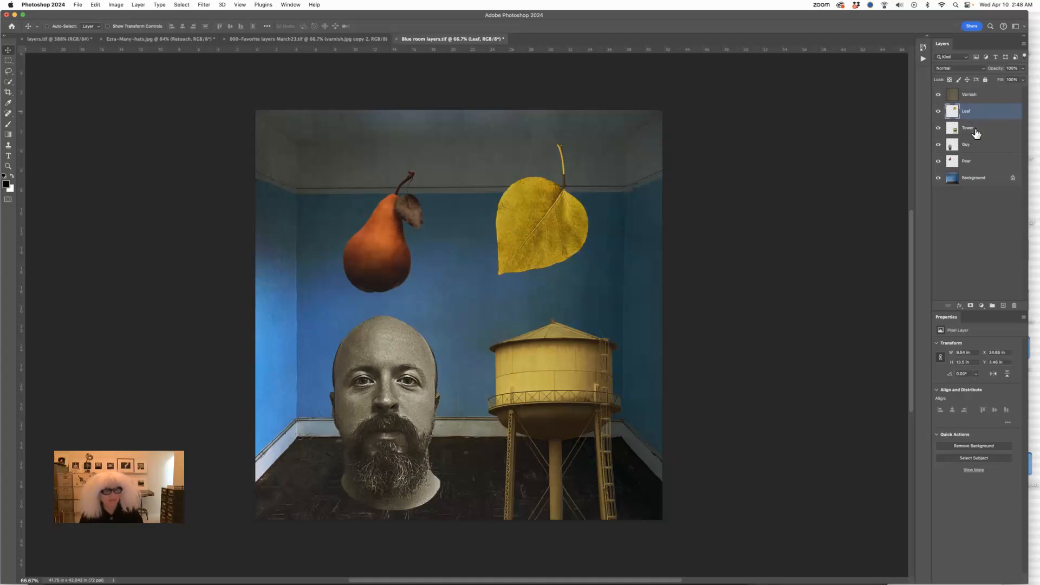
{"action": "left_click", "coordinate": [977, 132], "text": "shift"}
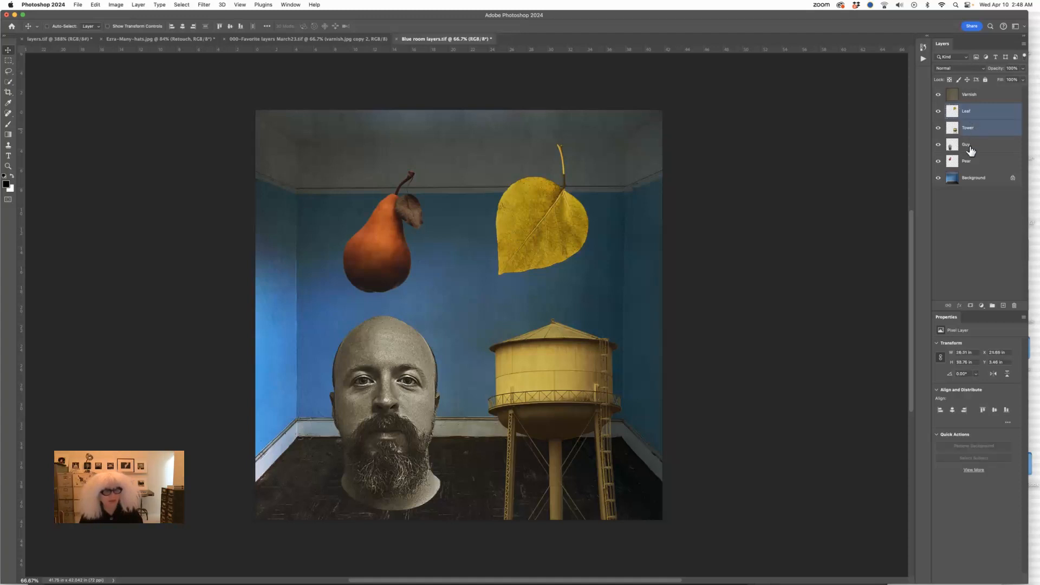
{"action": "left_click", "coordinate": [970, 164], "text": "shift"}
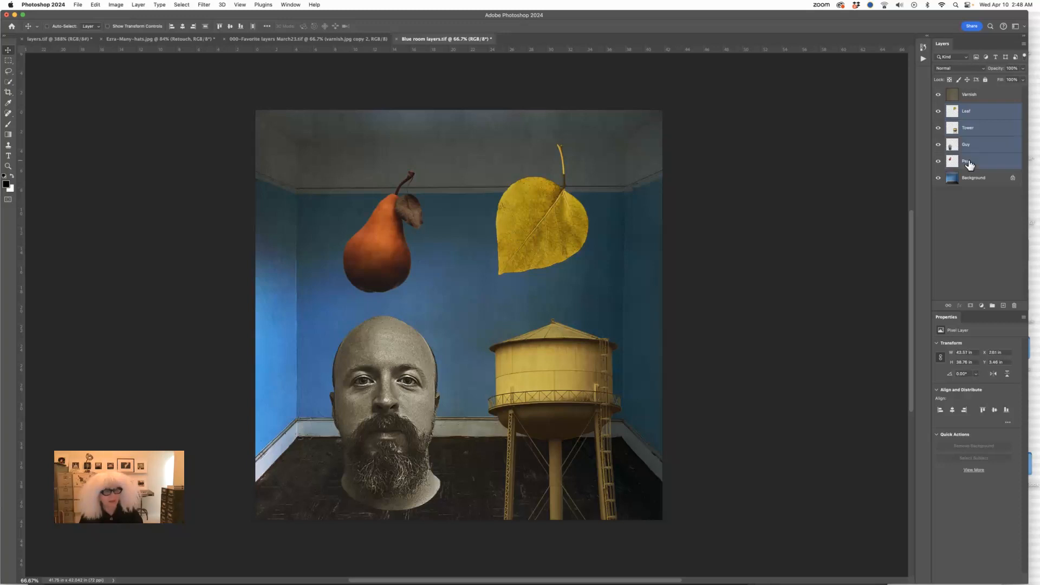
{"action": "left_click", "coordinate": [982, 130], "text": "super"}
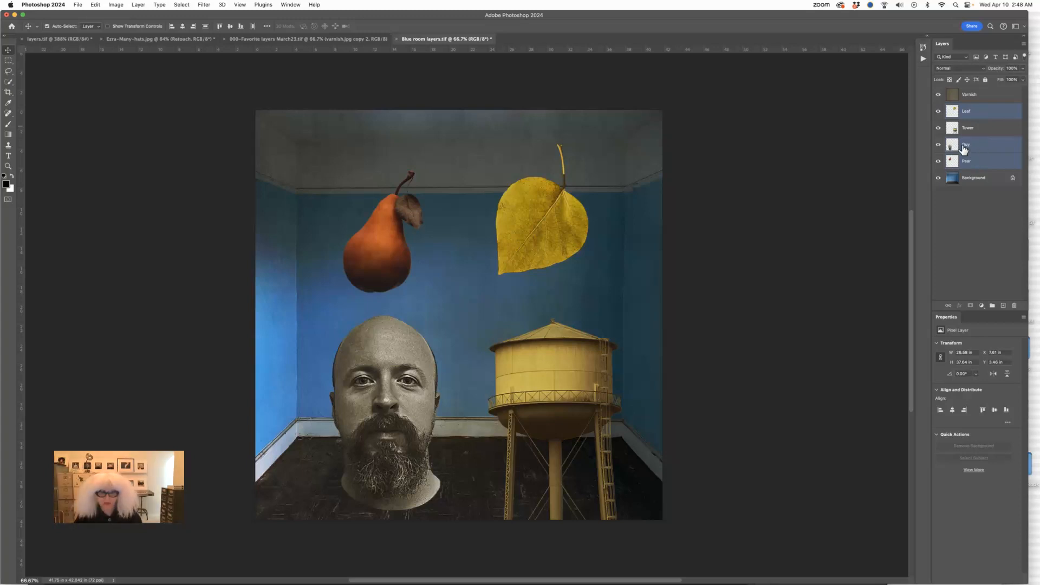
{"action": "key", "text": "super+t"}
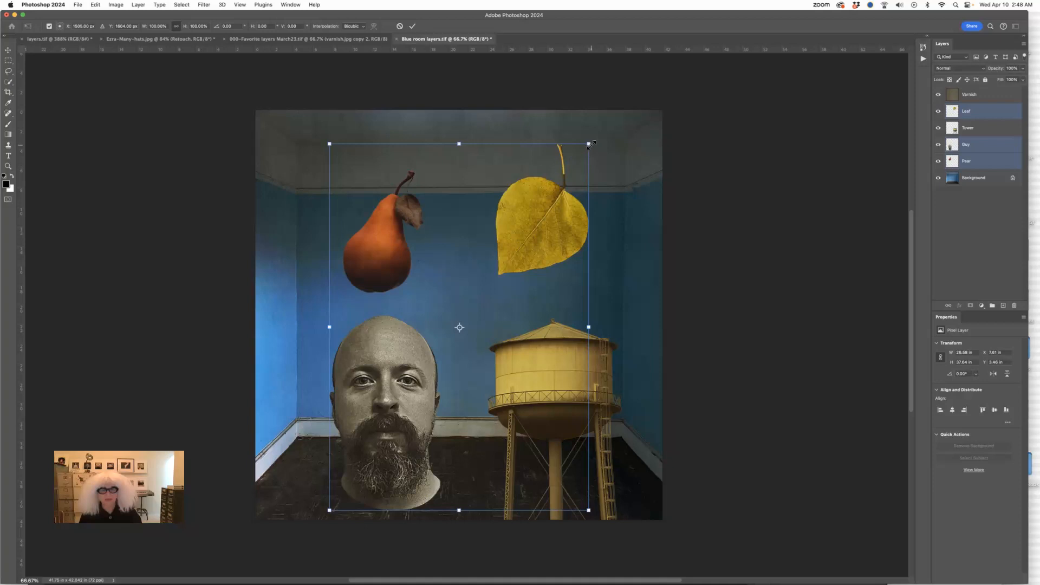
{"action": "left_click_drag", "start_coordinate": [590, 144], "coordinate": [420, 269]}
{"action": "mouse_move", "coordinate": [480, 299]}
{"action": "left_mouse_down"}
{"action": "mouse_move", "coordinate": [500, 310]}
{"action": "mouse_move", "coordinate": [372, 231]}
{"action": "mouse_move", "coordinate": [313, 252]}
{"action": "mouse_move", "coordinate": [466, 259]}
{"action": "mouse_move", "coordinate": [488, 291]}
{"action": "left_mouse_up"}
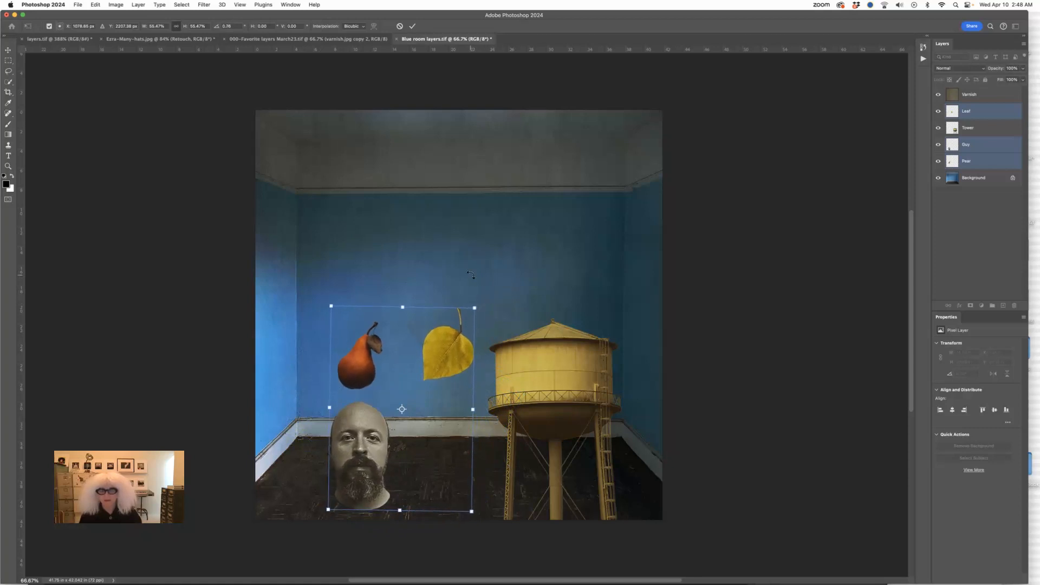
{"action": "double_click", "coordinate": [404, 339]}
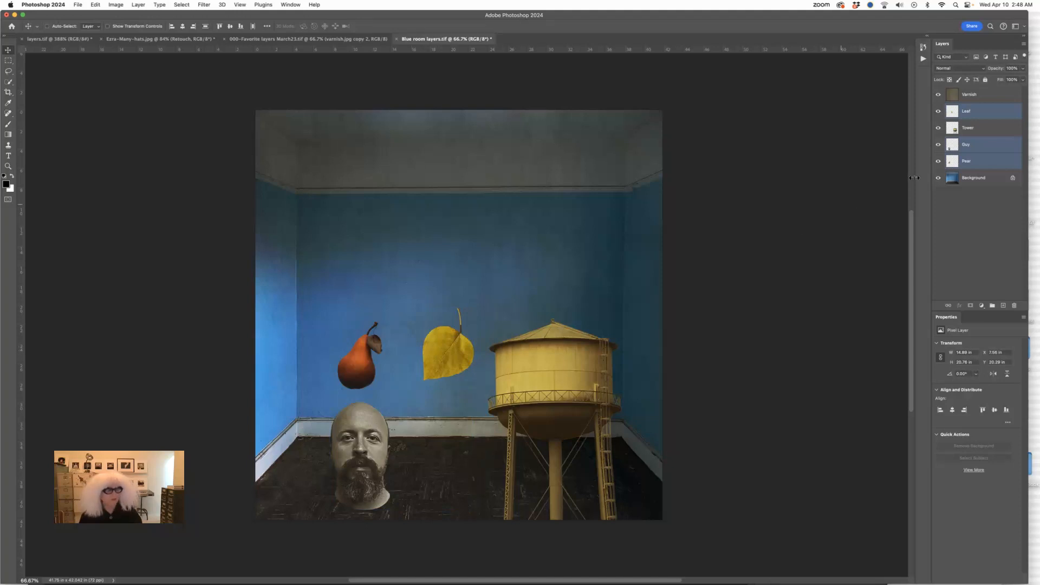
Move the leaf up and to the right, and duplicate its layer, placing the copy just to the left of the original
{"action": "left_click", "coordinate": [987, 115]}
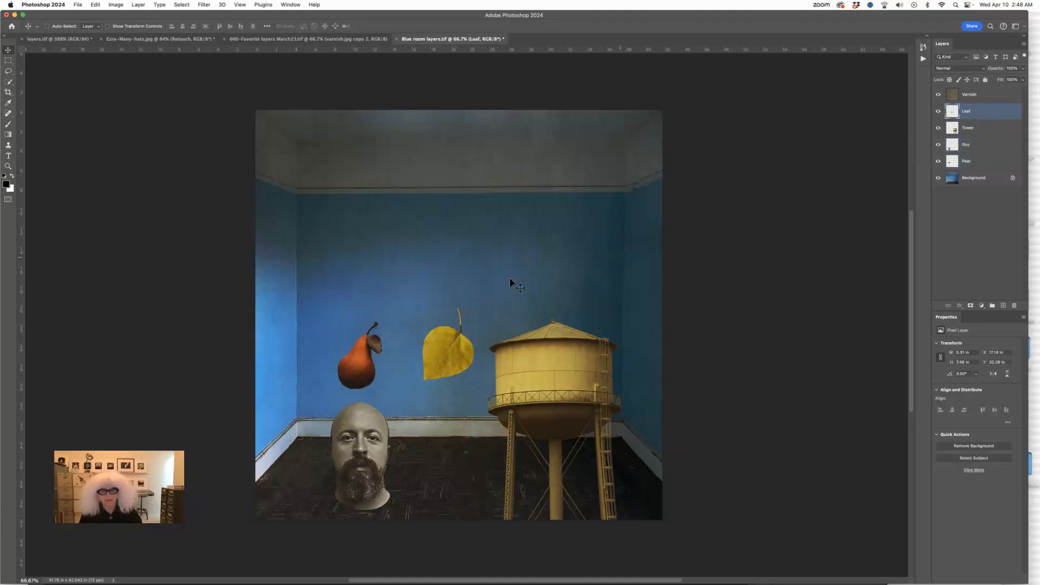
{"action": "left_click_drag", "start_coordinate": [433, 335], "coordinate": [484, 261]}
{"action": "left_click_drag", "start_coordinate": [993, 117], "coordinate": [1004, 302]}
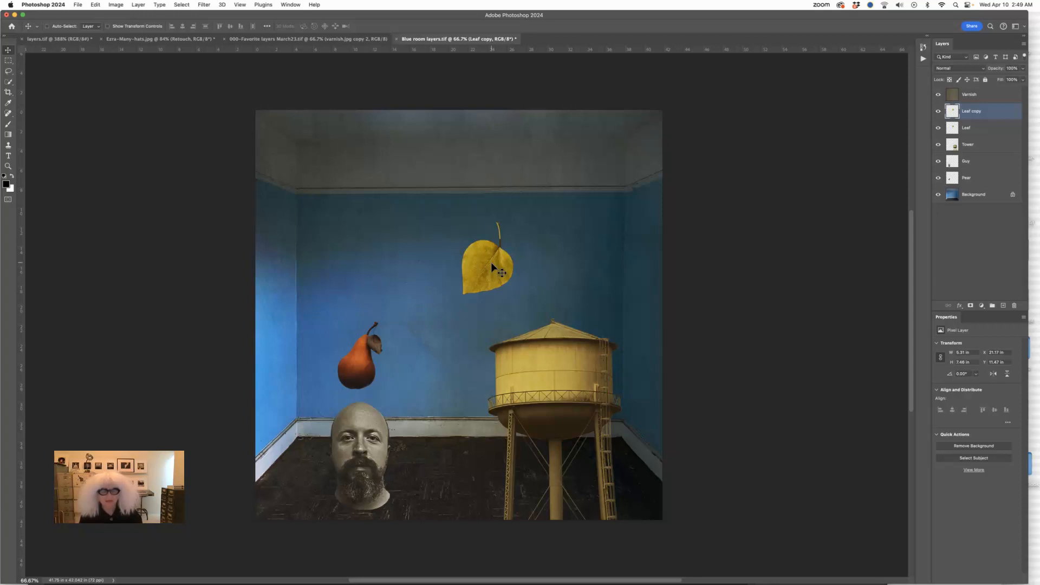
{"action": "left_click_drag", "start_coordinate": [487, 266], "coordinate": [425, 266]}
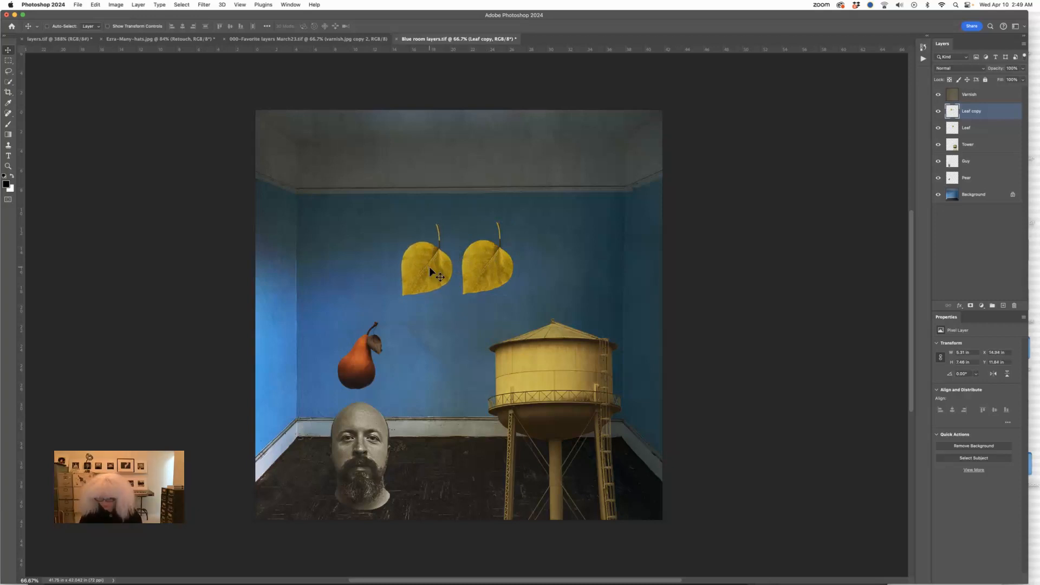
Flip the leaf copy horizontally with Free Transform and apply the transform
{"action": "key", "text": "super"}
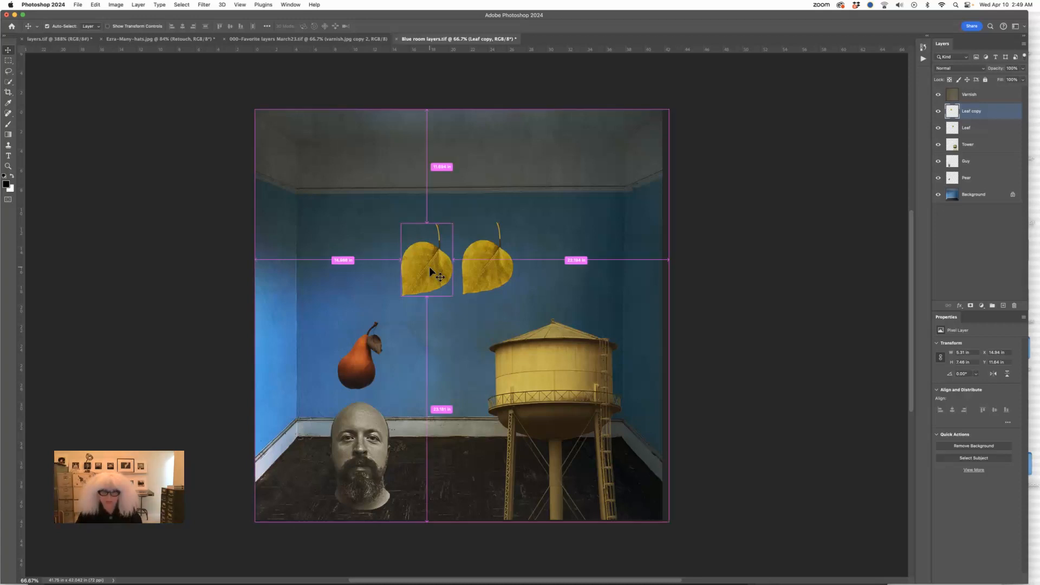
{"action": "key", "text": "super+t"}
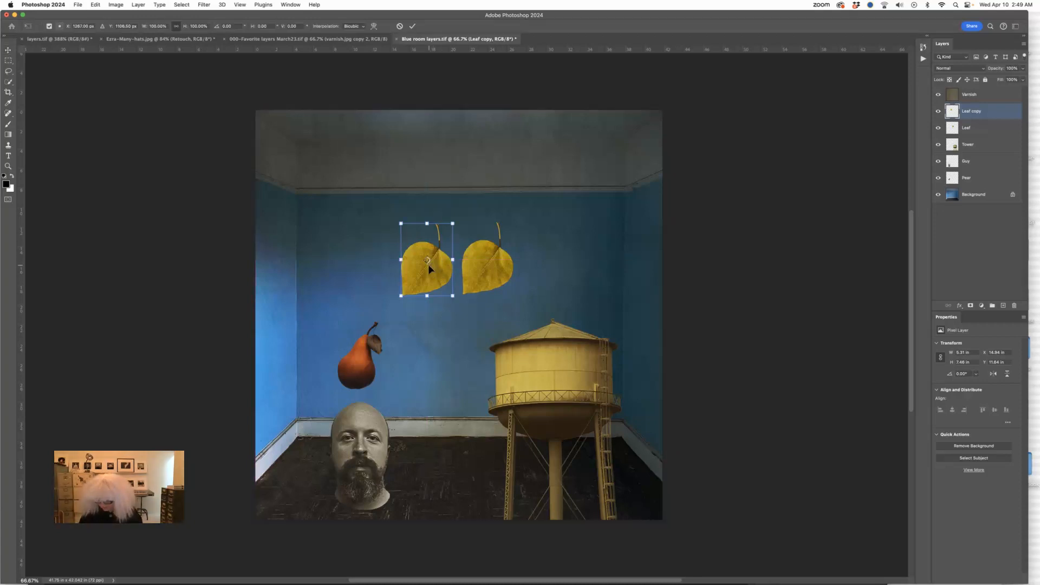
{"action": "right_click", "coordinate": [430, 269]}
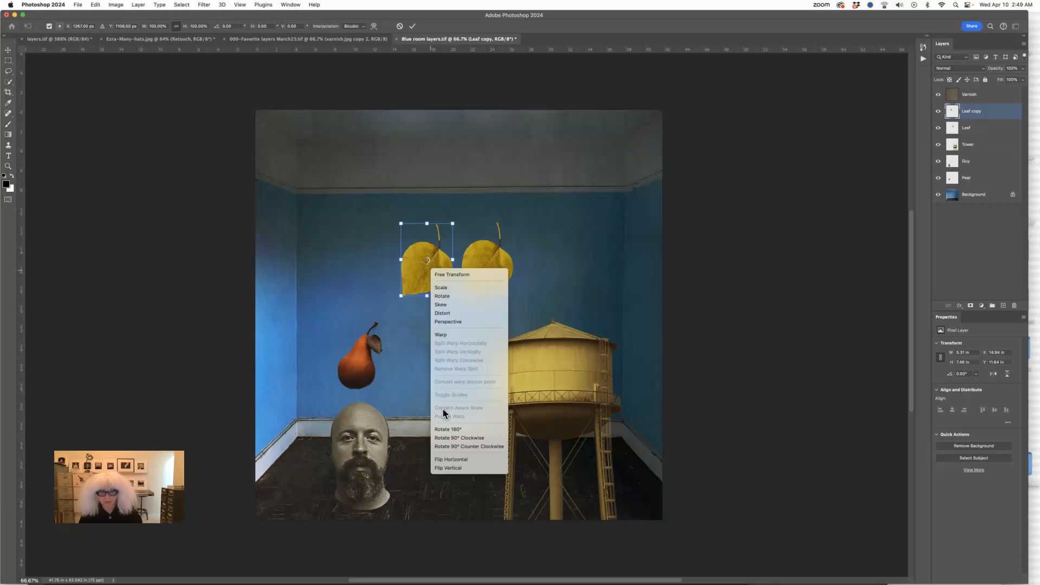
{"action": "left_click", "coordinate": [446, 459]}
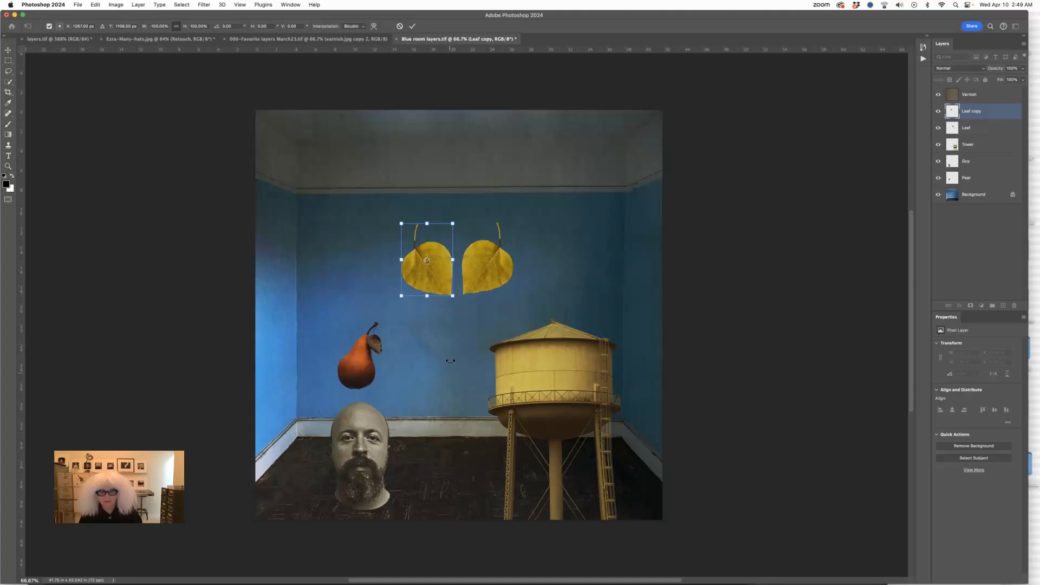
{"action": "key", "text": "Return"}
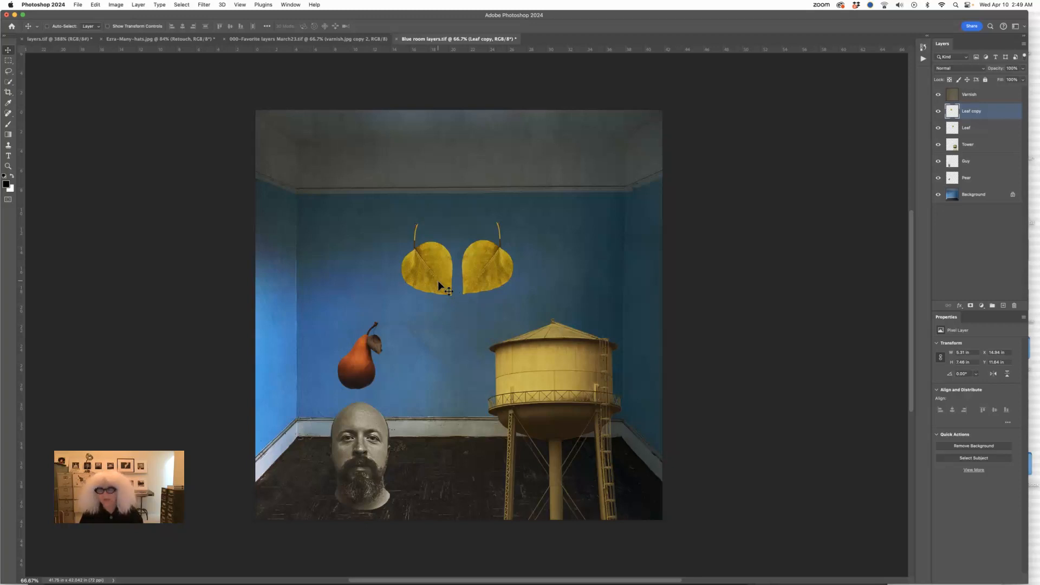
Select the flipped leaf with the Object Selection tool, and copy and paste it onto a new layer
{"action": "left_click", "coordinate": [9, 82]}
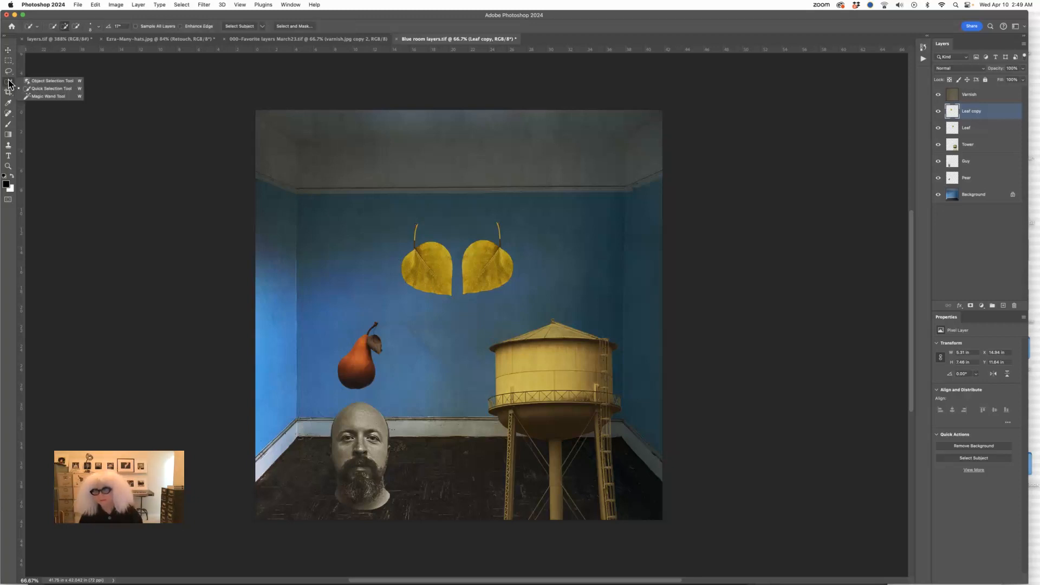
{"action": "left_click", "coordinate": [40, 83]}
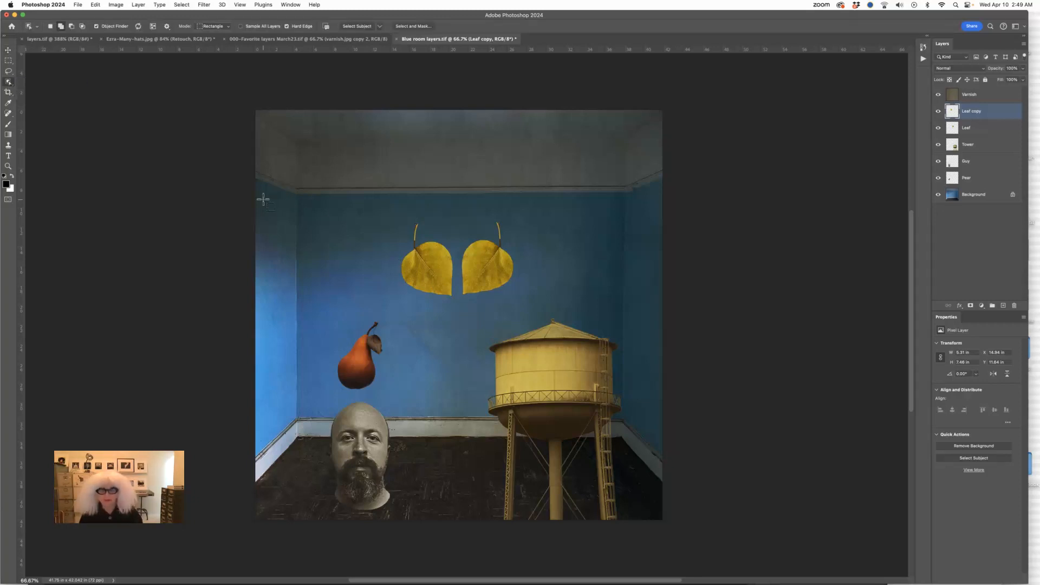
{"action": "left_click", "coordinate": [421, 271]}
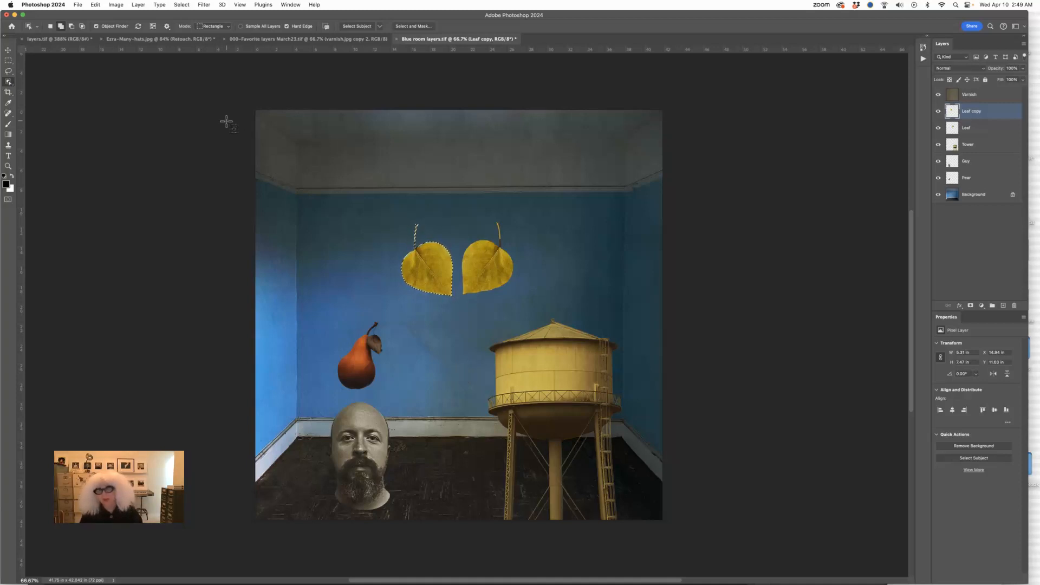
{"action": "left_click", "coordinate": [96, 4]}
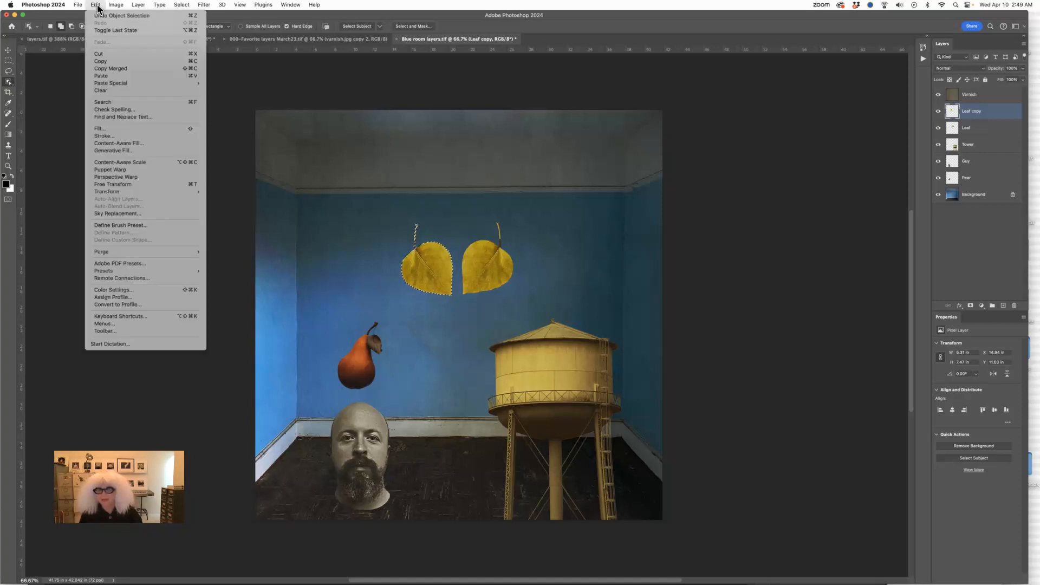
{"action": "left_click", "coordinate": [101, 61]}
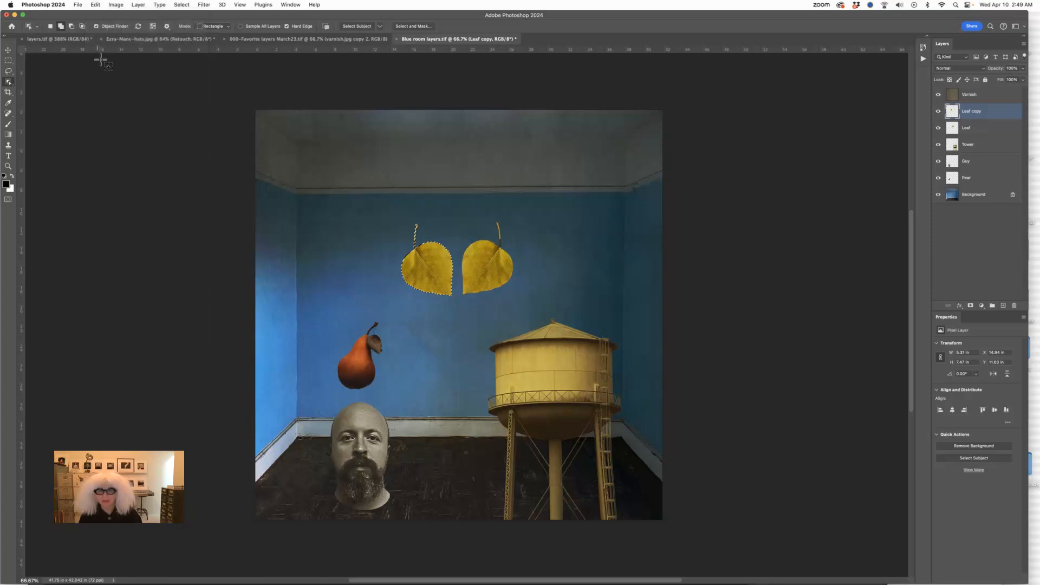
{"action": "left_click", "coordinate": [95, 5]}
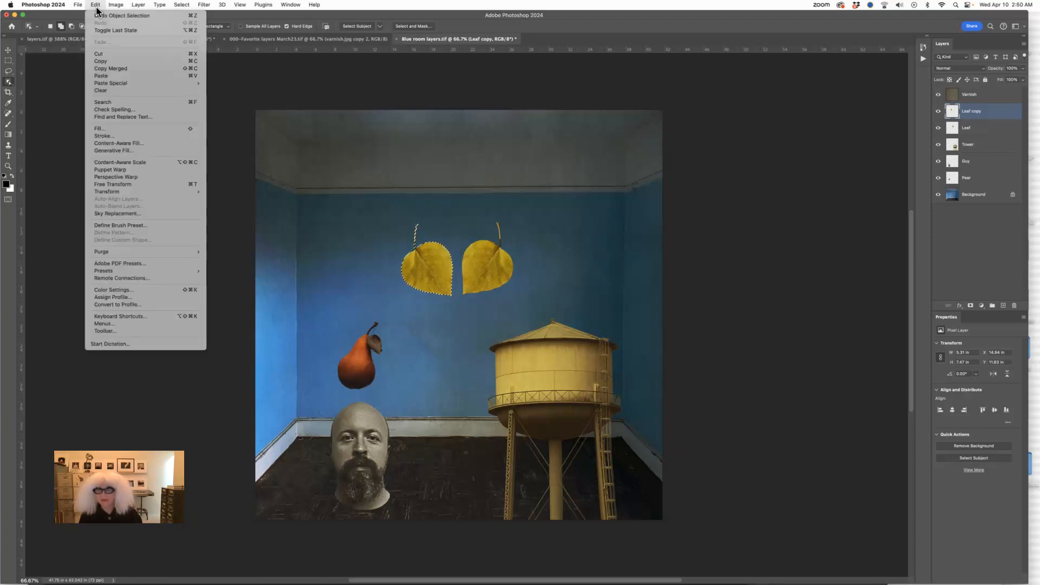
{"action": "left_click", "coordinate": [102, 76]}
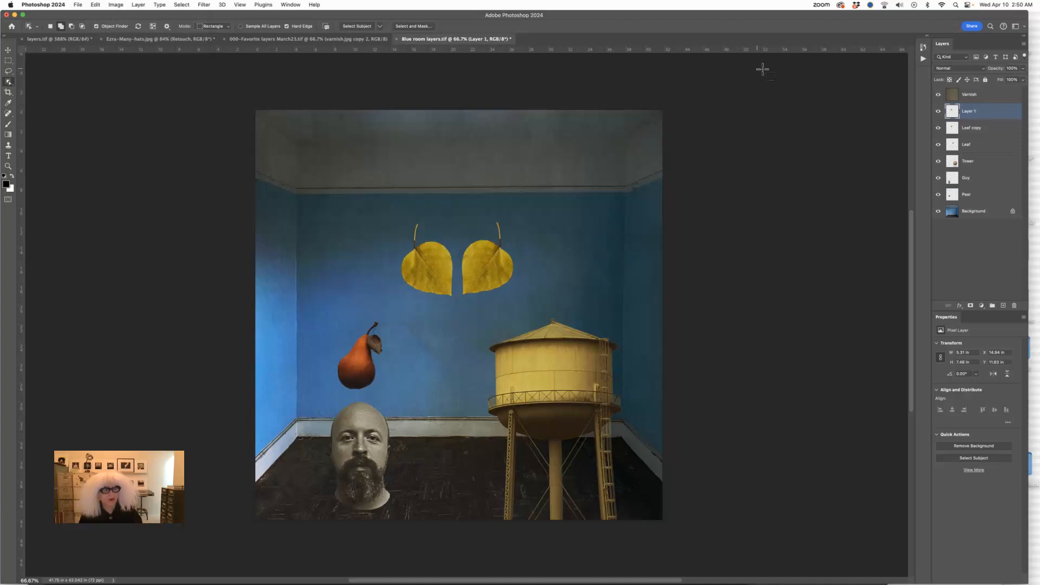
Rename the pasted leaf's layer as "third leaf"
{"action": "double_click", "coordinate": [973, 111]}
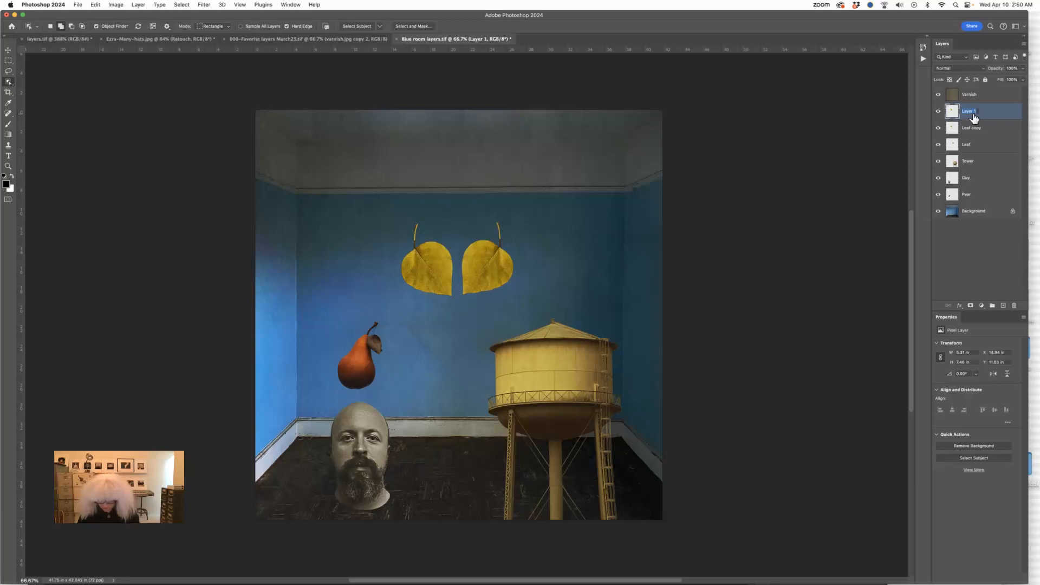
{"action": "type", "text": "third leaf"}
{"action": "left_click", "coordinate": [1004, 118]}
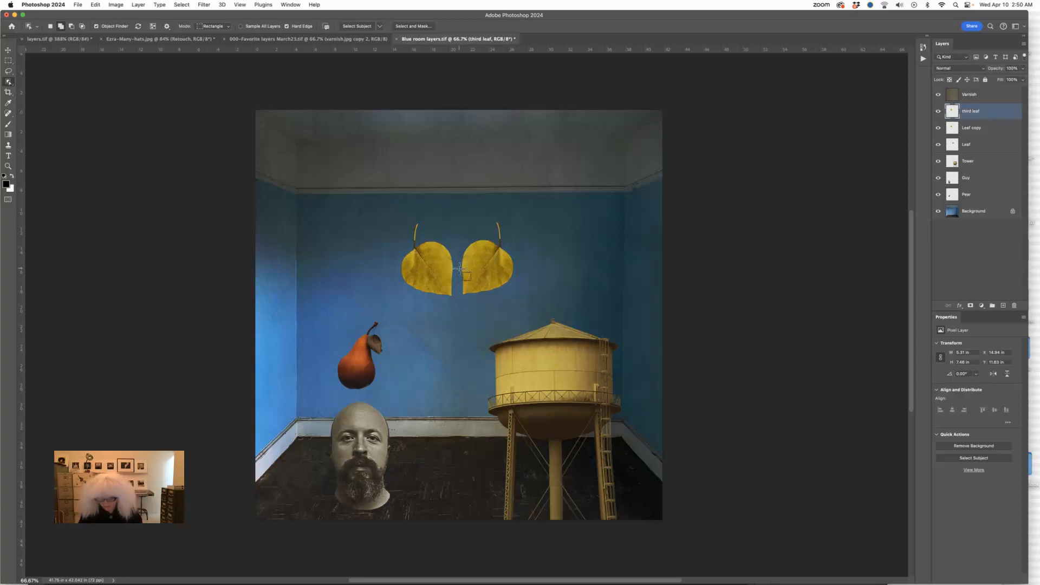
Move the third leaf to the left of the other two, forming an evenly spaced row, and toggle the Leaf layer's visibility off and on
{"action": "key", "text": "v"}
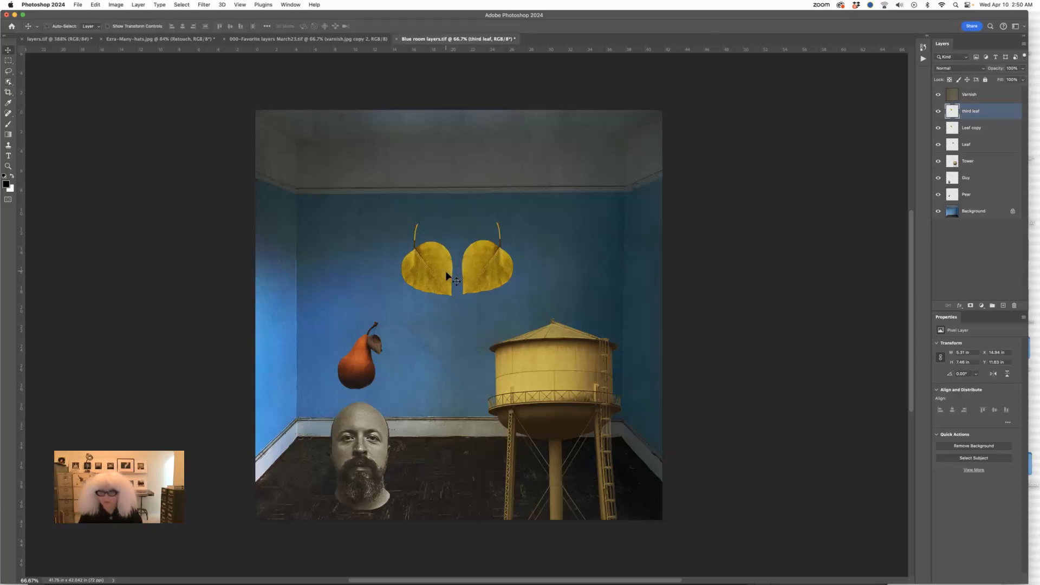
{"action": "left_click_drag", "start_coordinate": [437, 274], "coordinate": [372, 274]}
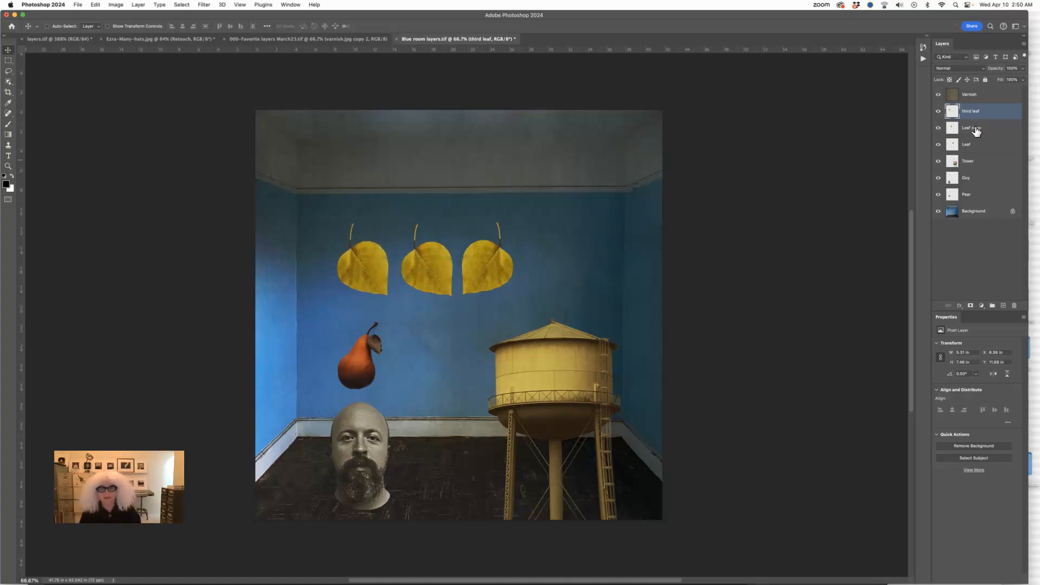
{"action": "left_click_drag", "start_coordinate": [381, 271], "coordinate": [384, 272]}
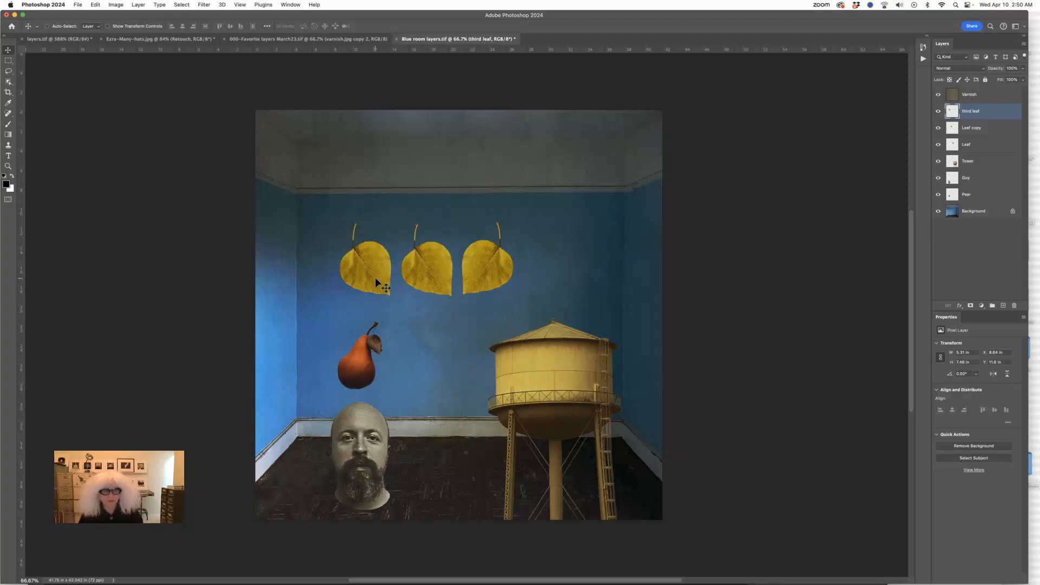
{"action": "left_click", "coordinate": [938, 145]}
{"action": "left_click", "coordinate": [938, 145]}
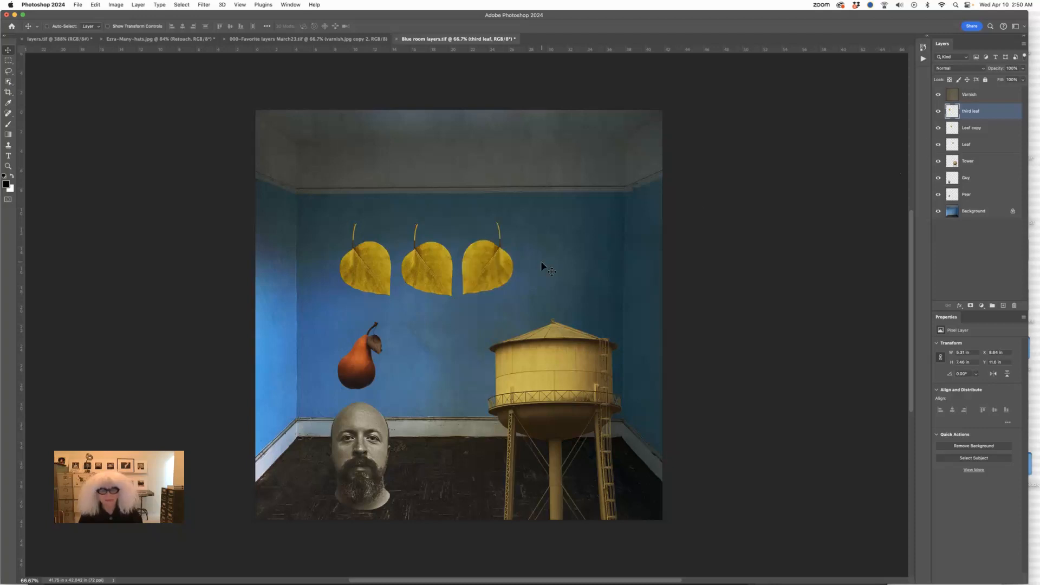